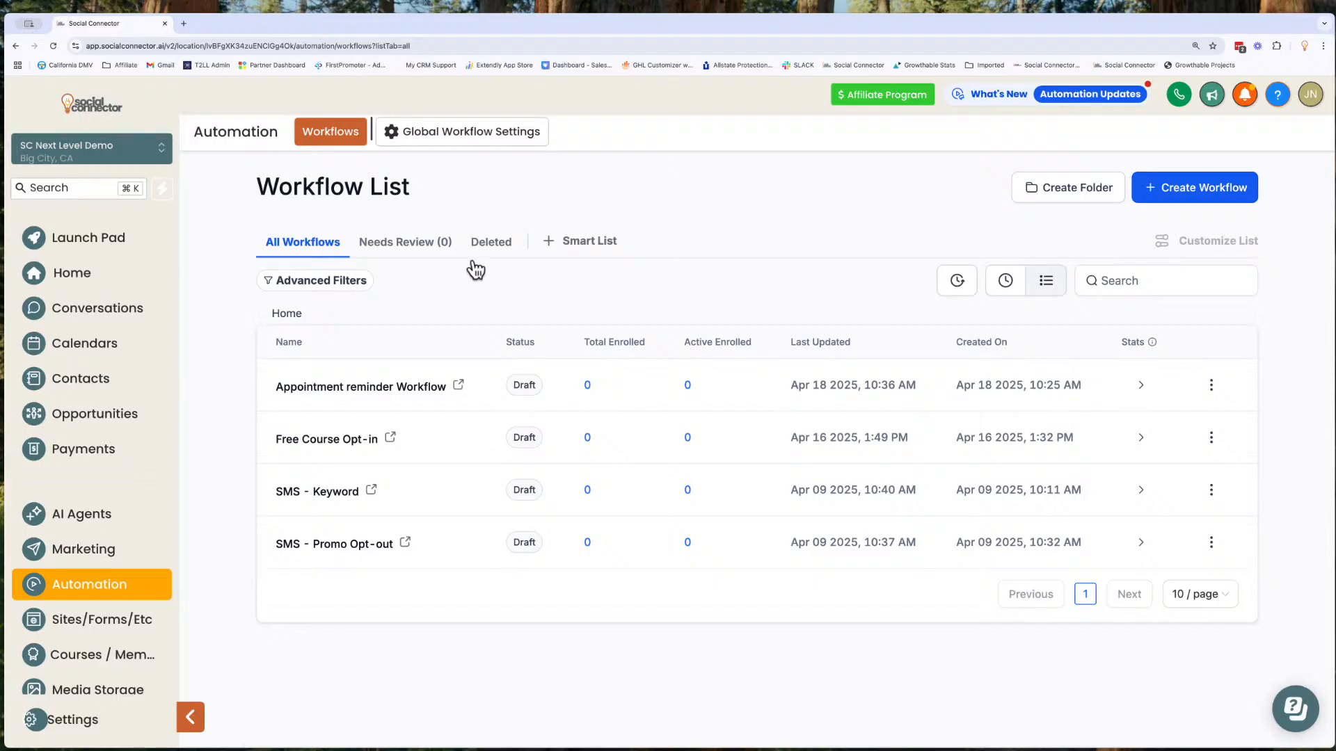
# - Create a workflow from scratch, name it "Live FB Event Registrations", and save it
pyautogui.click(1215, 194)
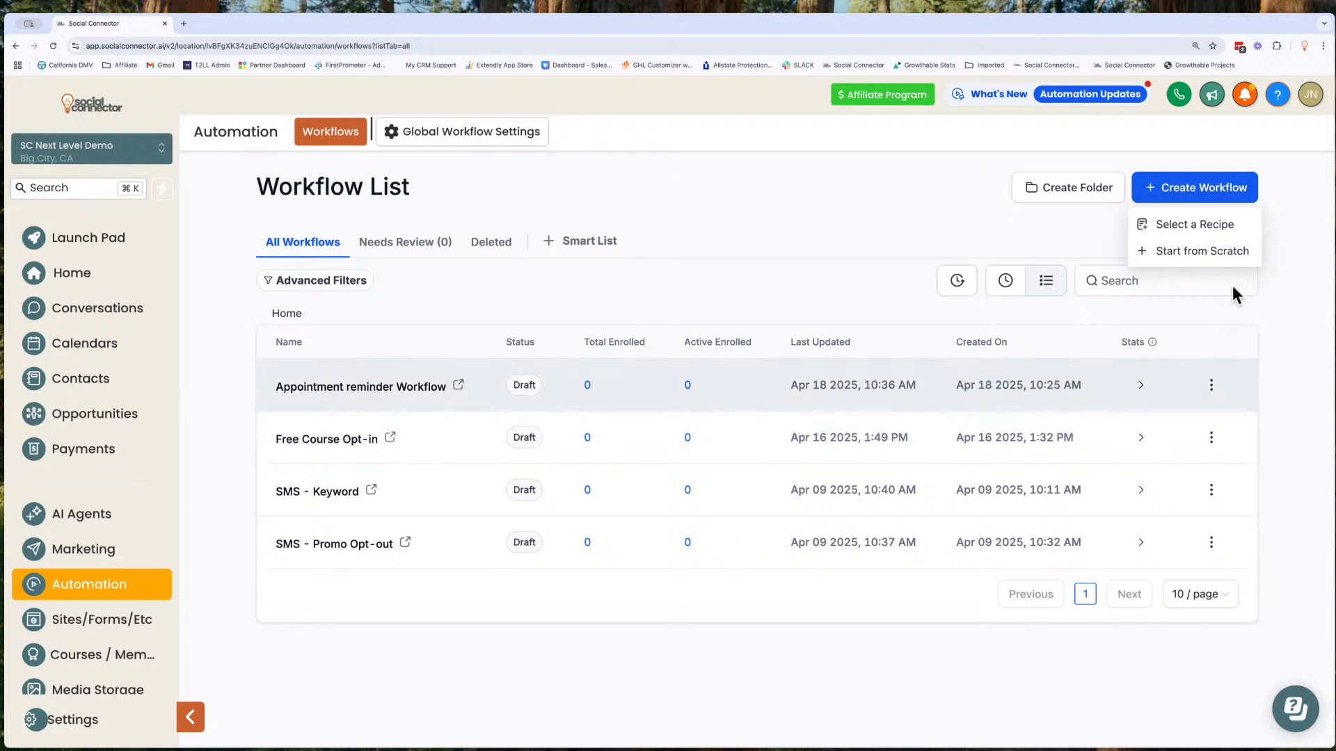
pyautogui.click(1205, 252)
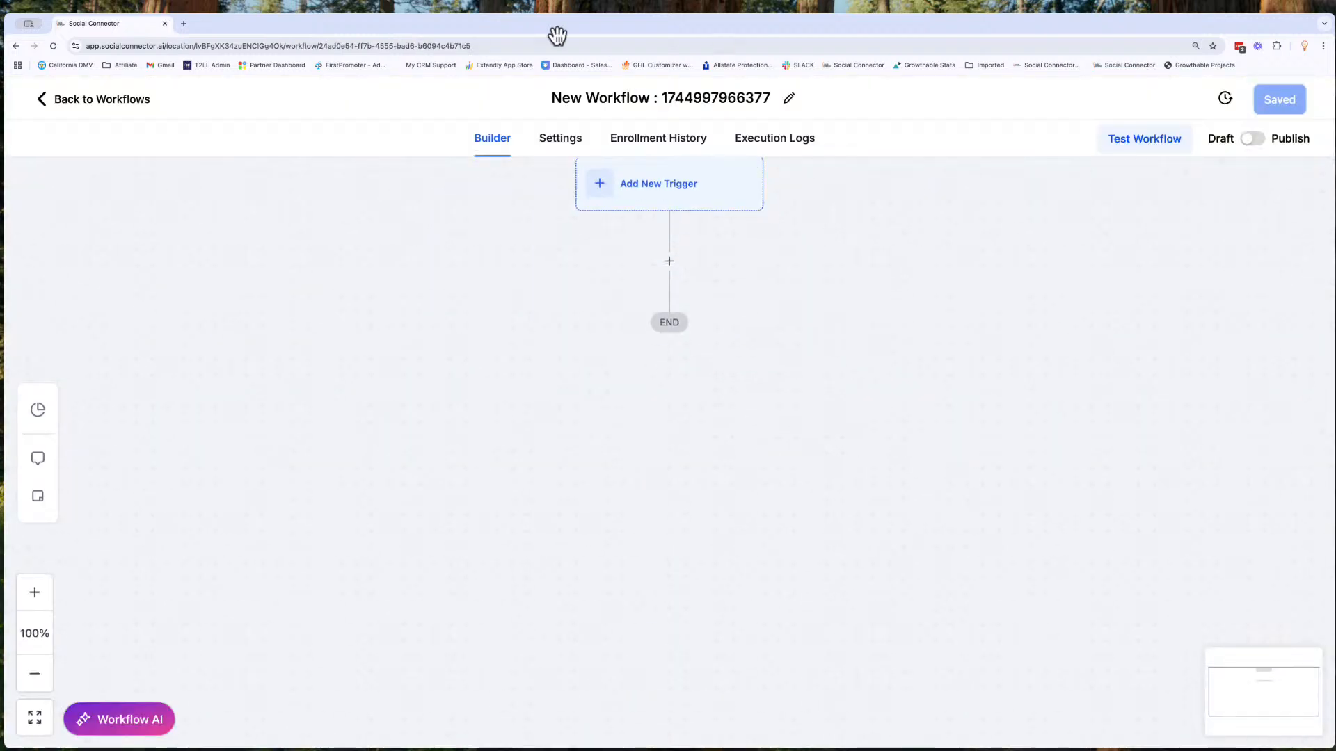
pyautogui.click(635, 99)
pyautogui.tripleClick(635, 99)
pyautogui.write('Li')
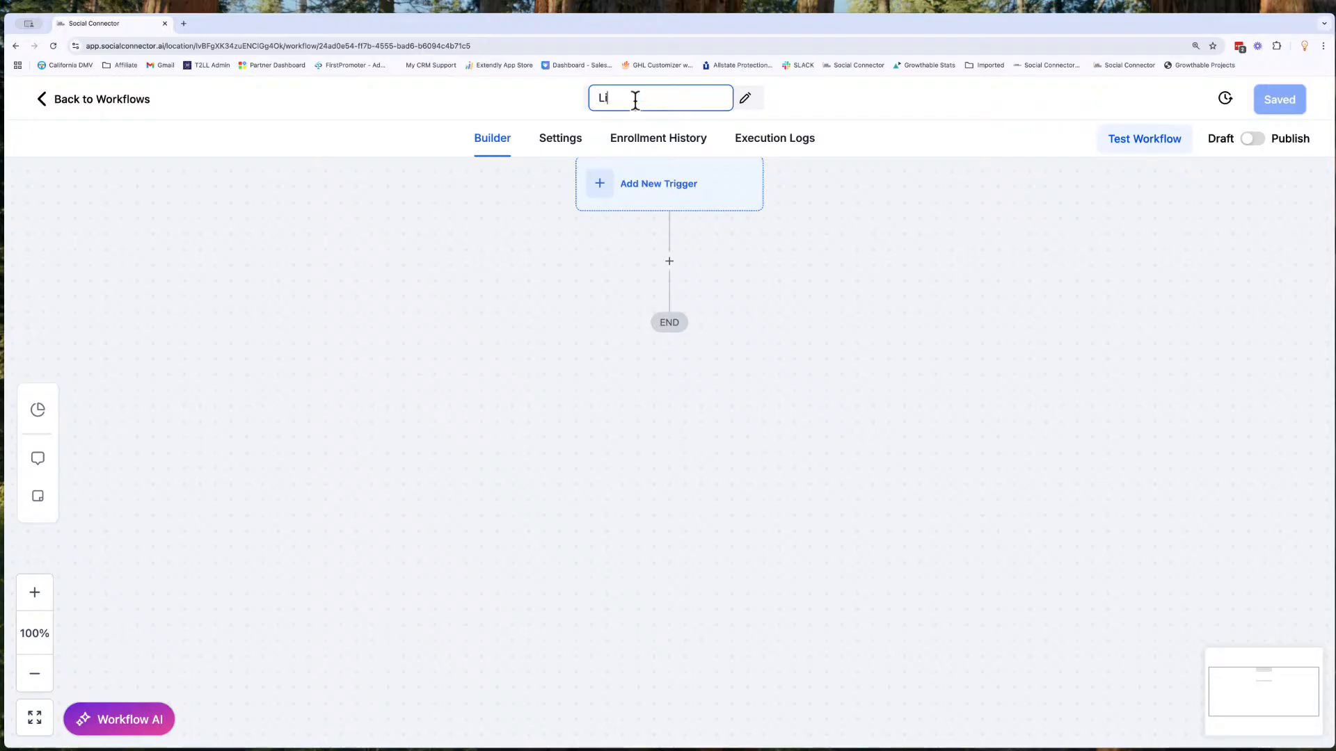
pyautogui.write('ve FB We')
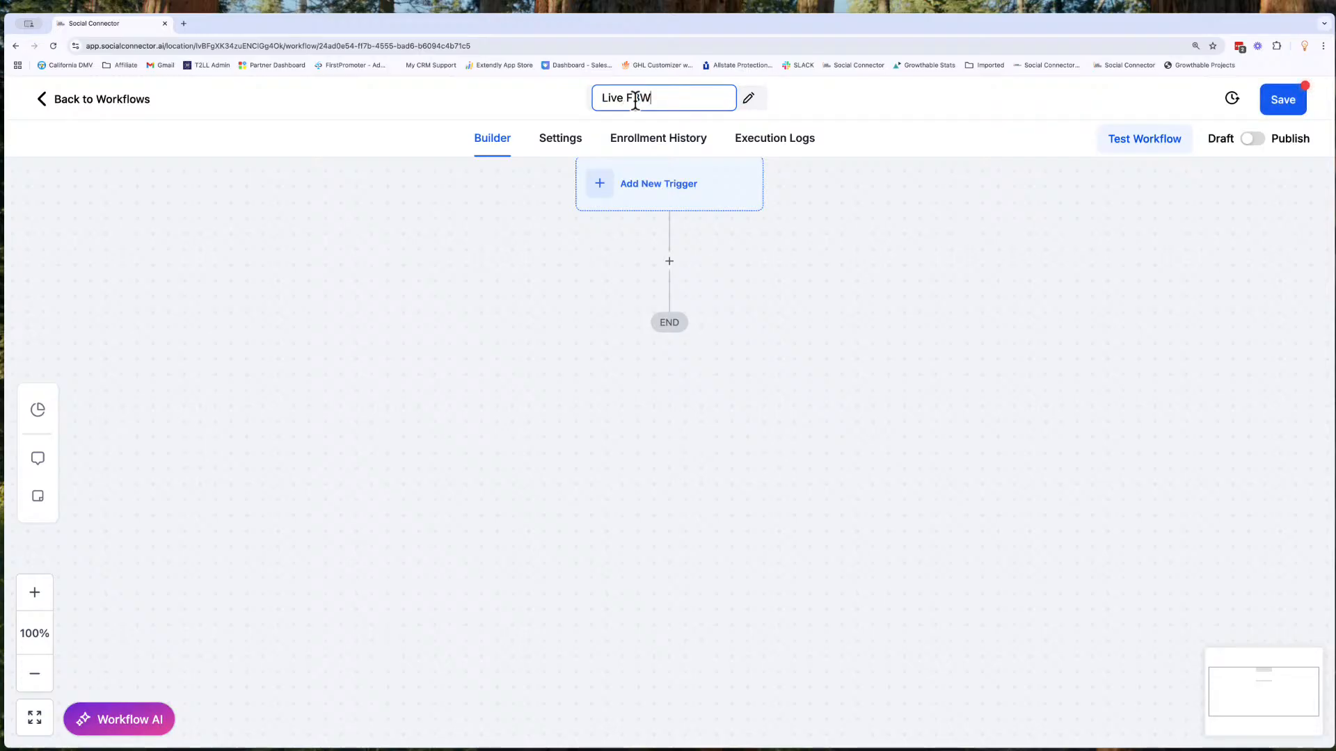
pyautogui.write('bin')
pyautogui.press('BackSpace')
pyautogui.press('BackSpace')
pyautogui.press('BackSpace')
pyautogui.press('BackSpace')
pyautogui.press('BackSpace')
pyautogui.write('Event Registrations')
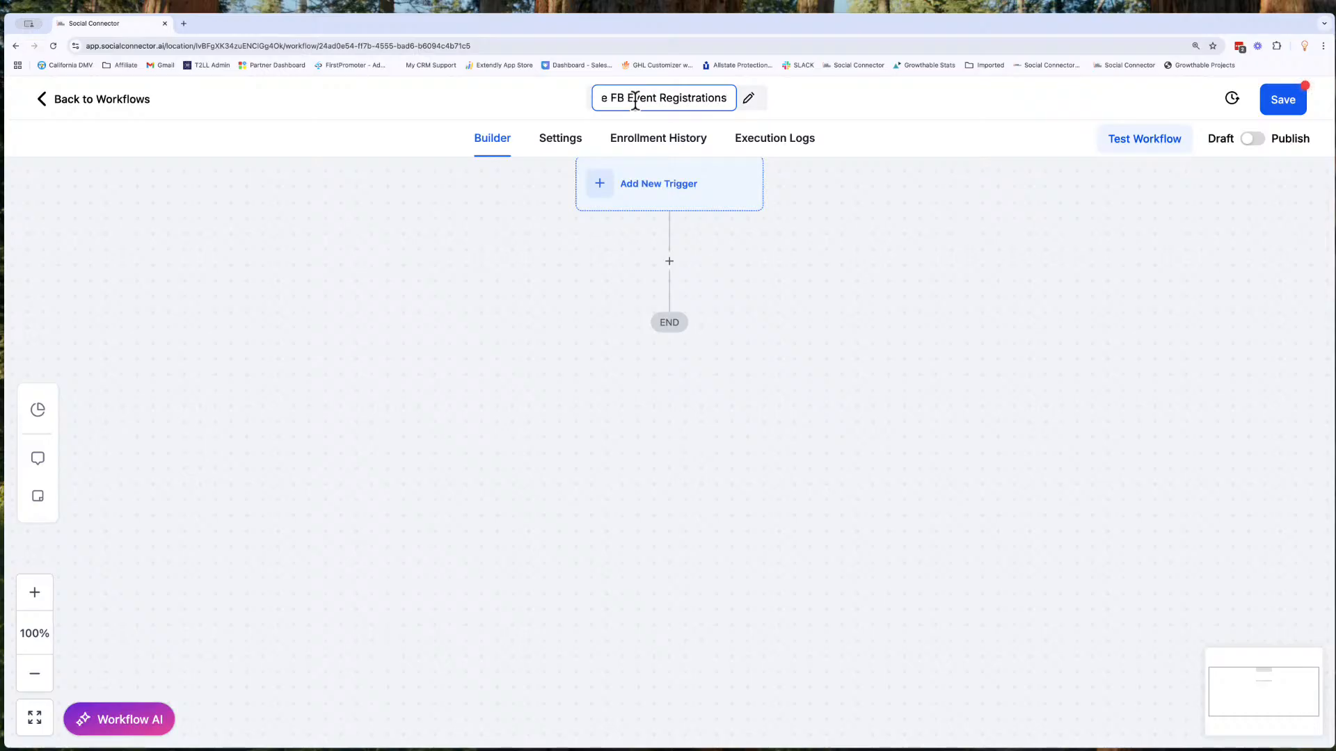
pyautogui.click(811, 197)
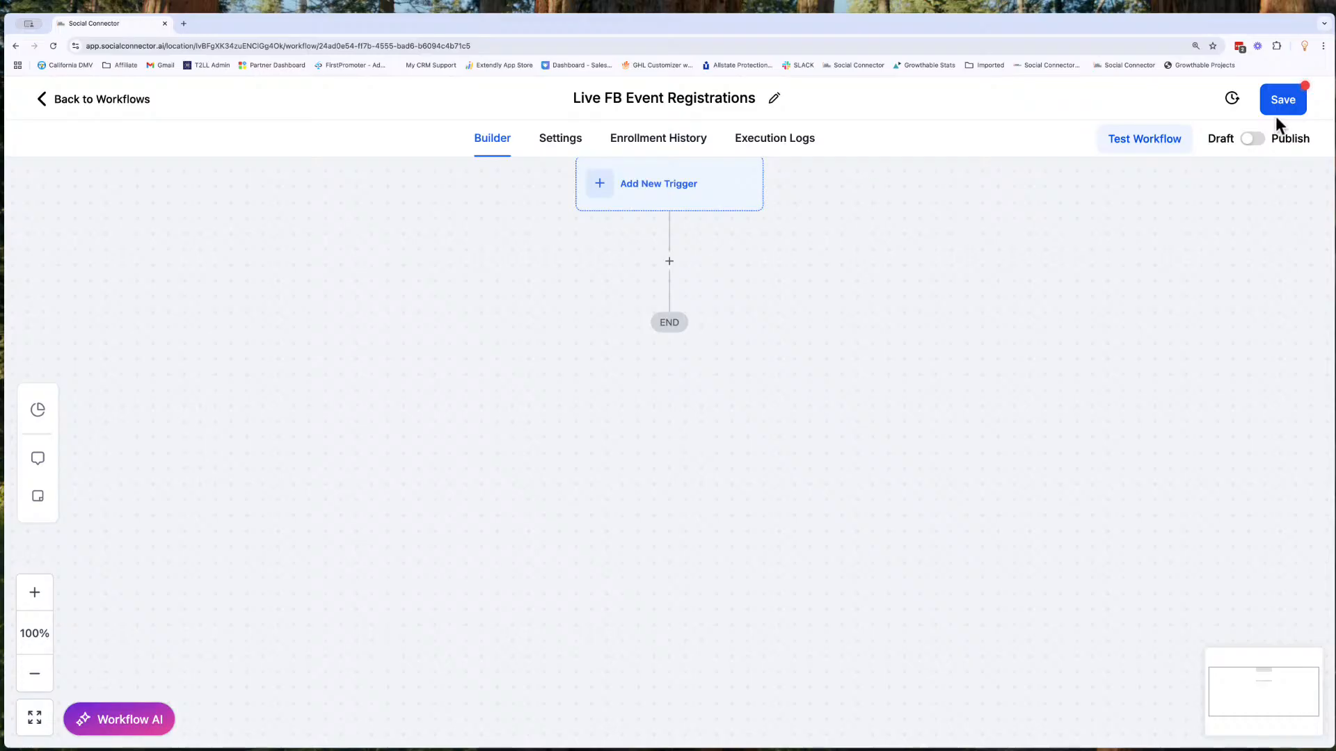
pyautogui.click(1300, 108)
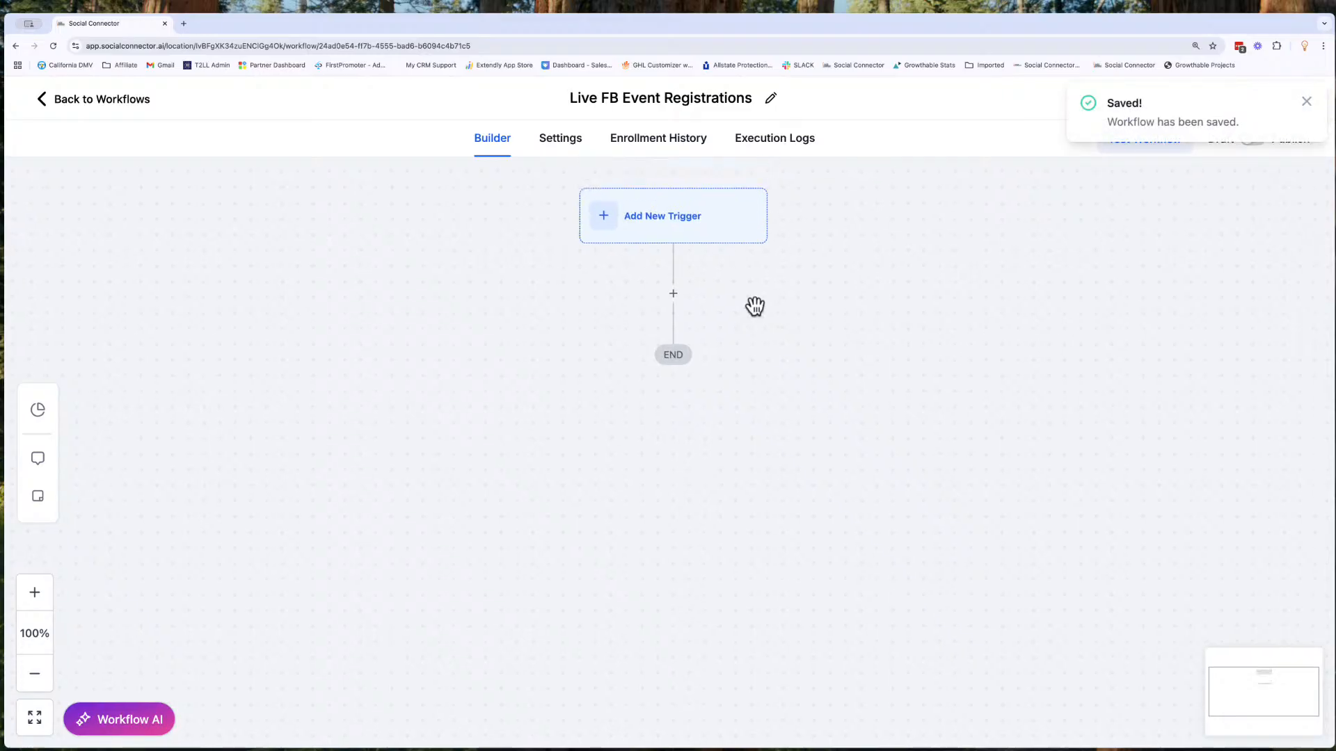
# - Search the workflow triggers for "event" and look through the available event triggers
pyautogui.click(683, 232)
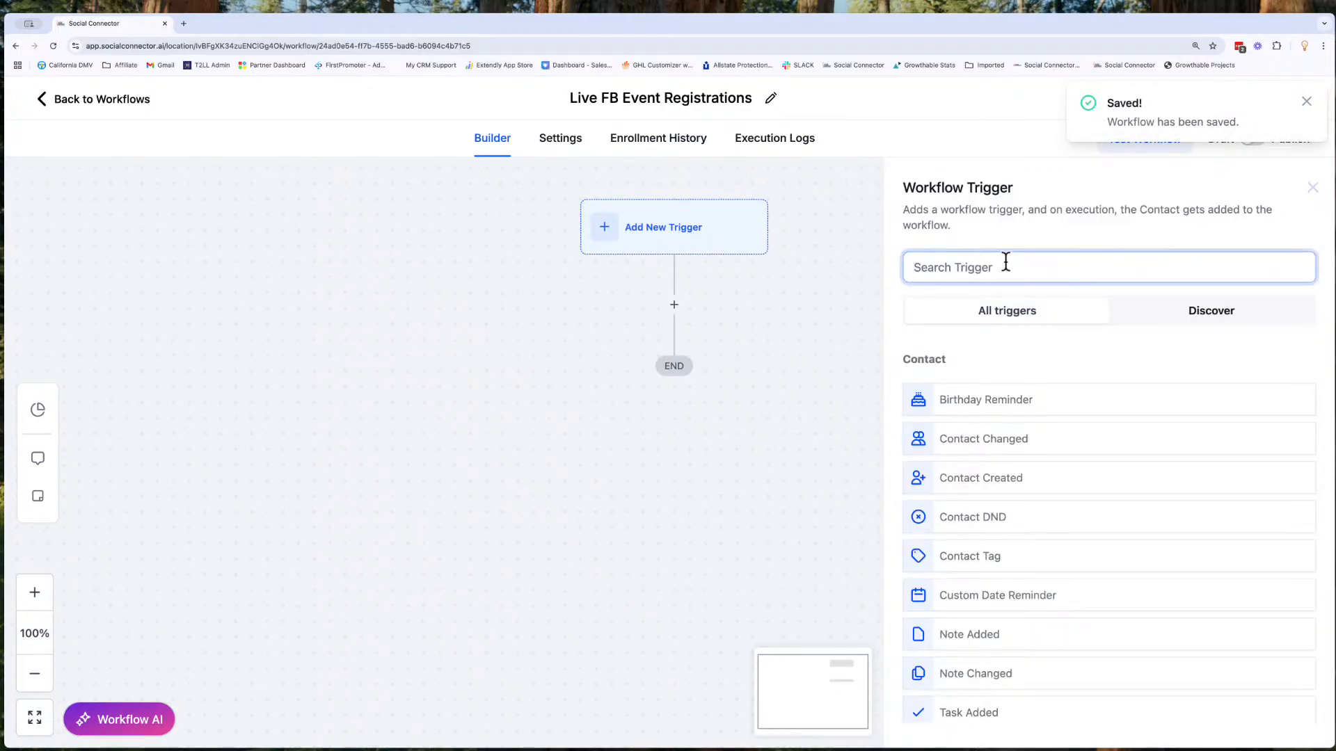
pyautogui.write('event')
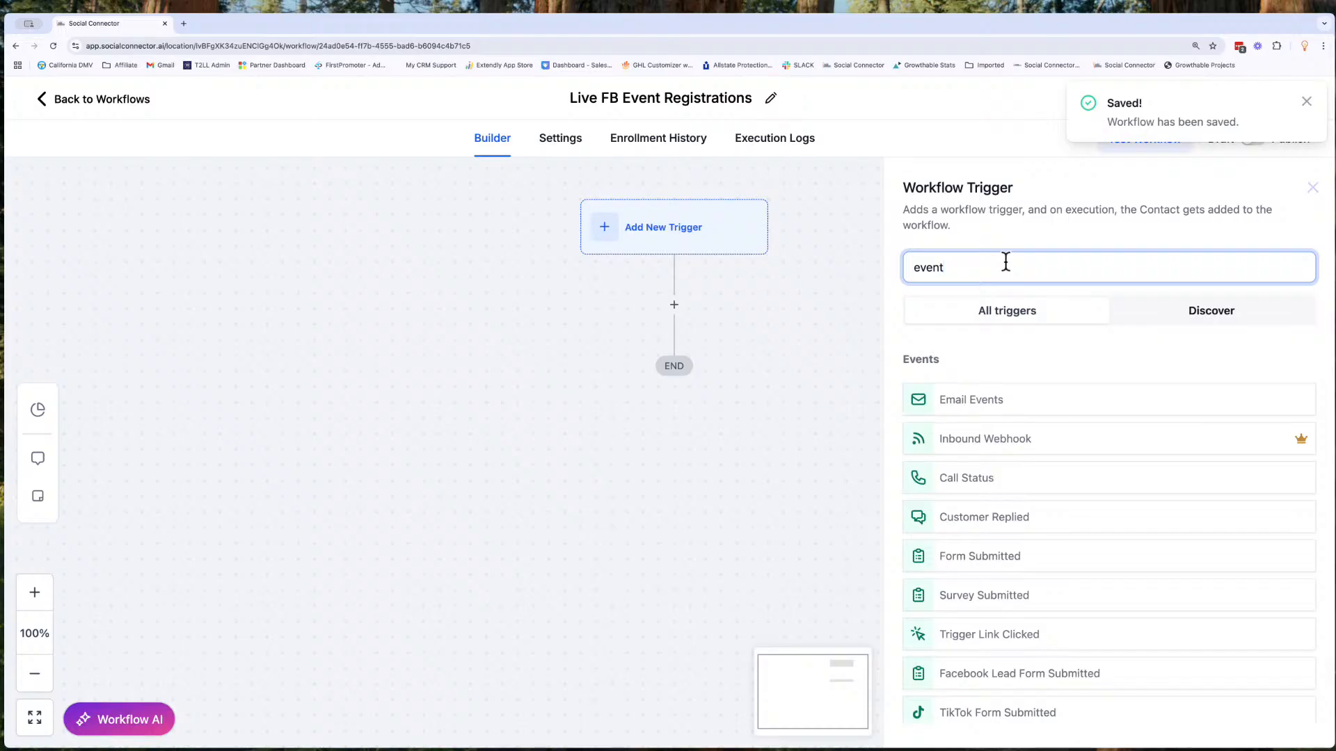
pyautogui.scroll(-1, 1015, 440)
pyautogui.scroll(-10, 1015, 439)
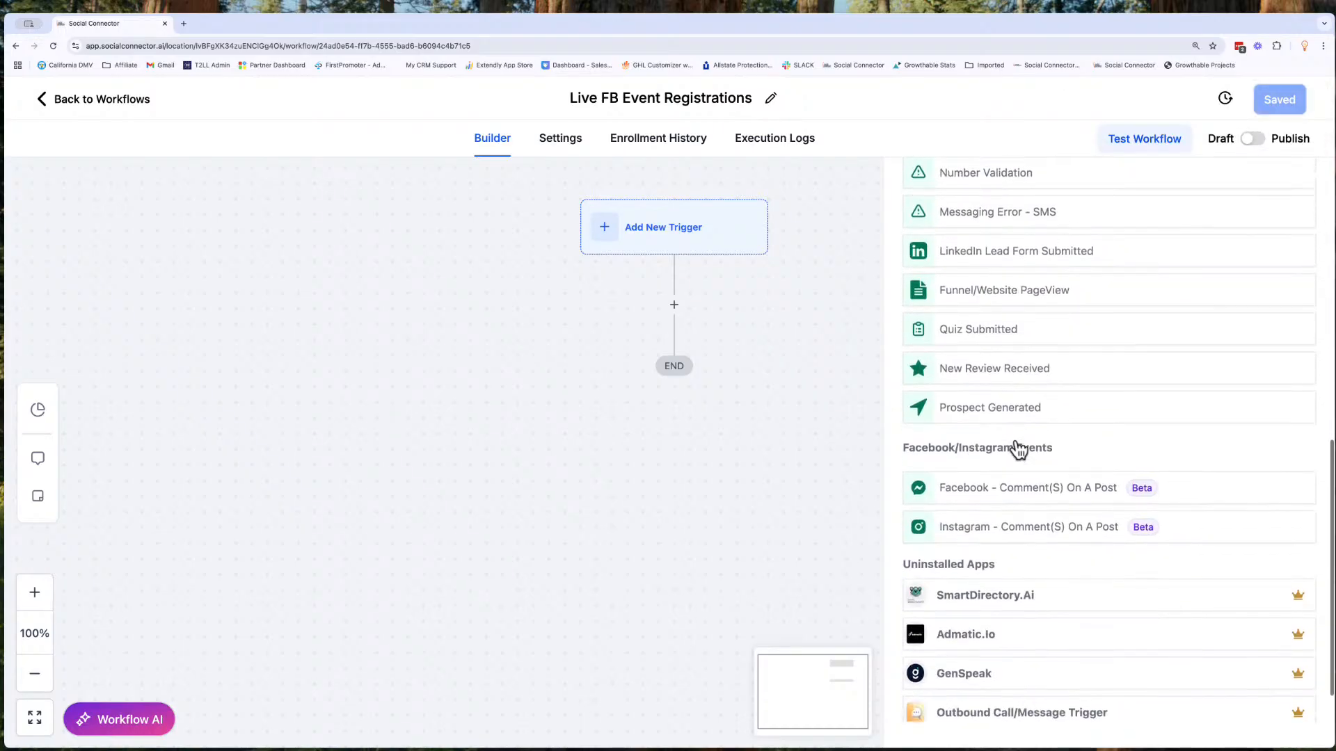
pyautogui.scroll(10, 1016, 446)
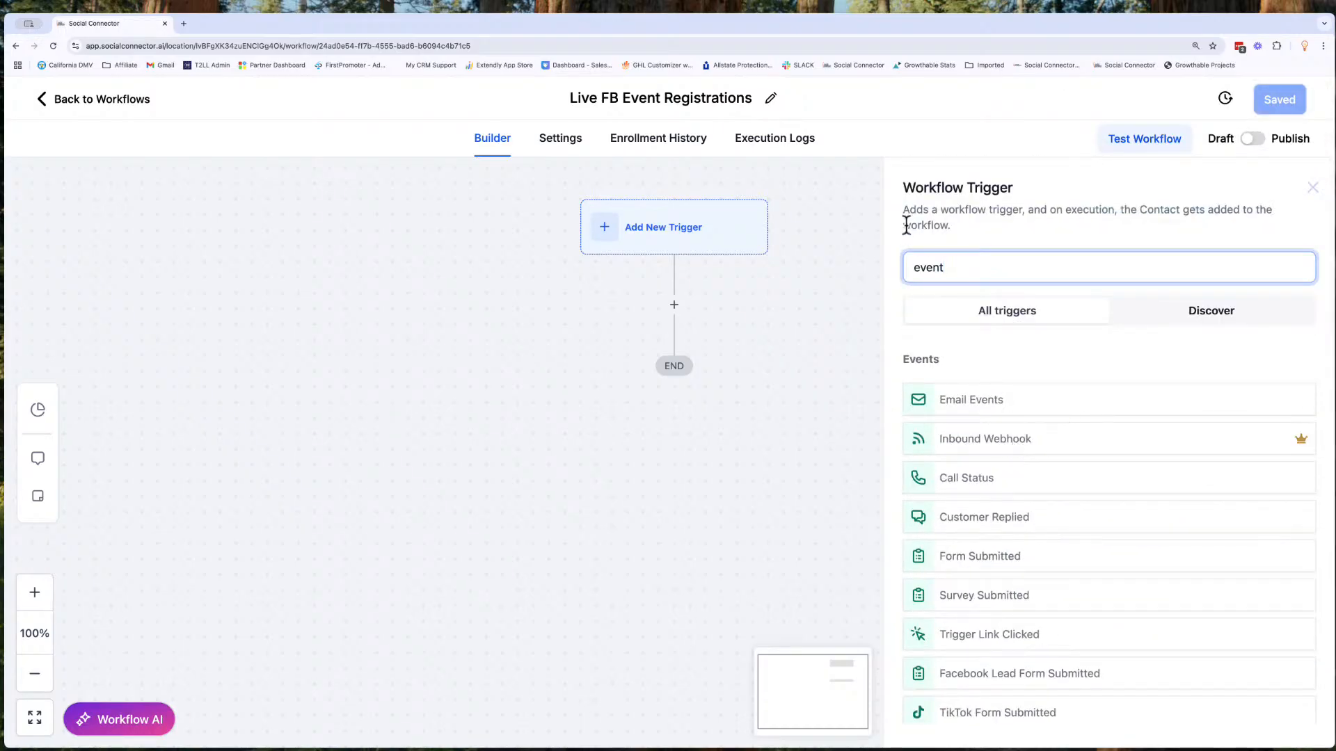
# - Find the form triggers and choose Form Submitted as the workflow trigger
pyautogui.doubleClick(938, 271)
pyautogui.press('BackSpace')
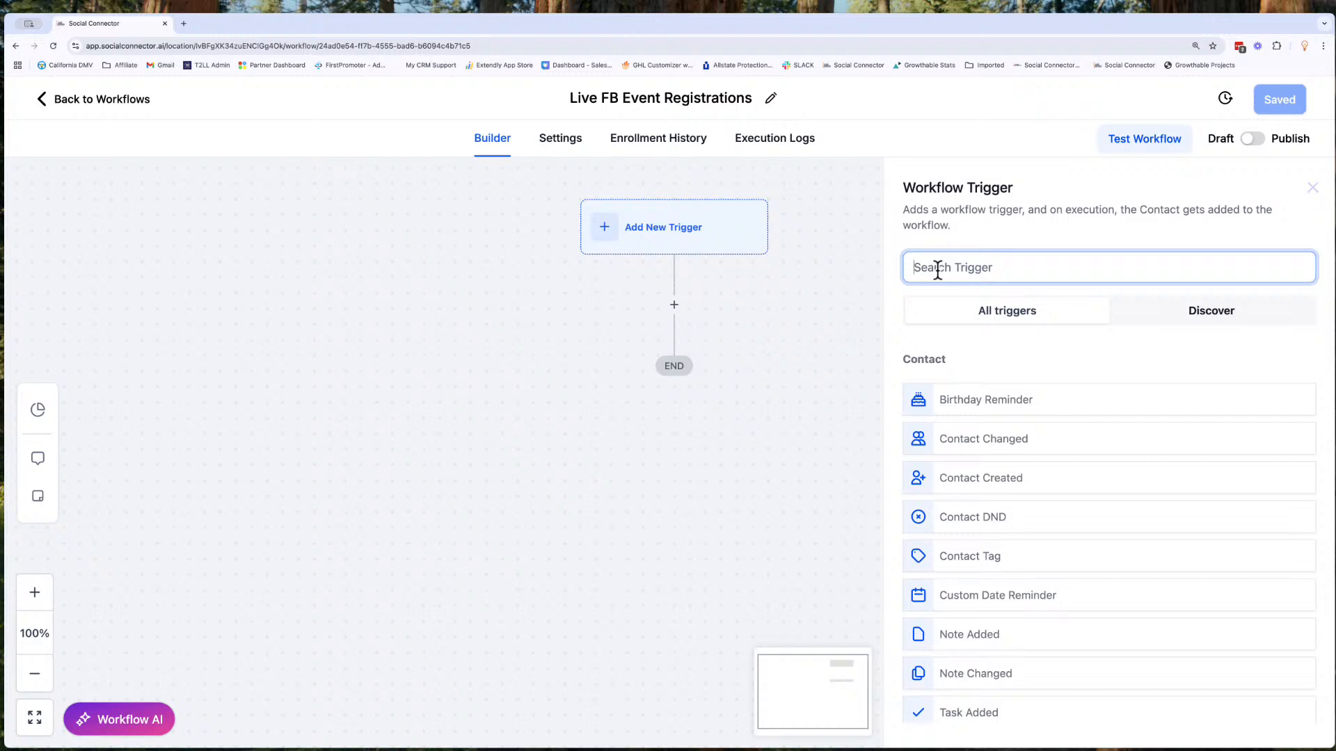
pyautogui.write('Form')
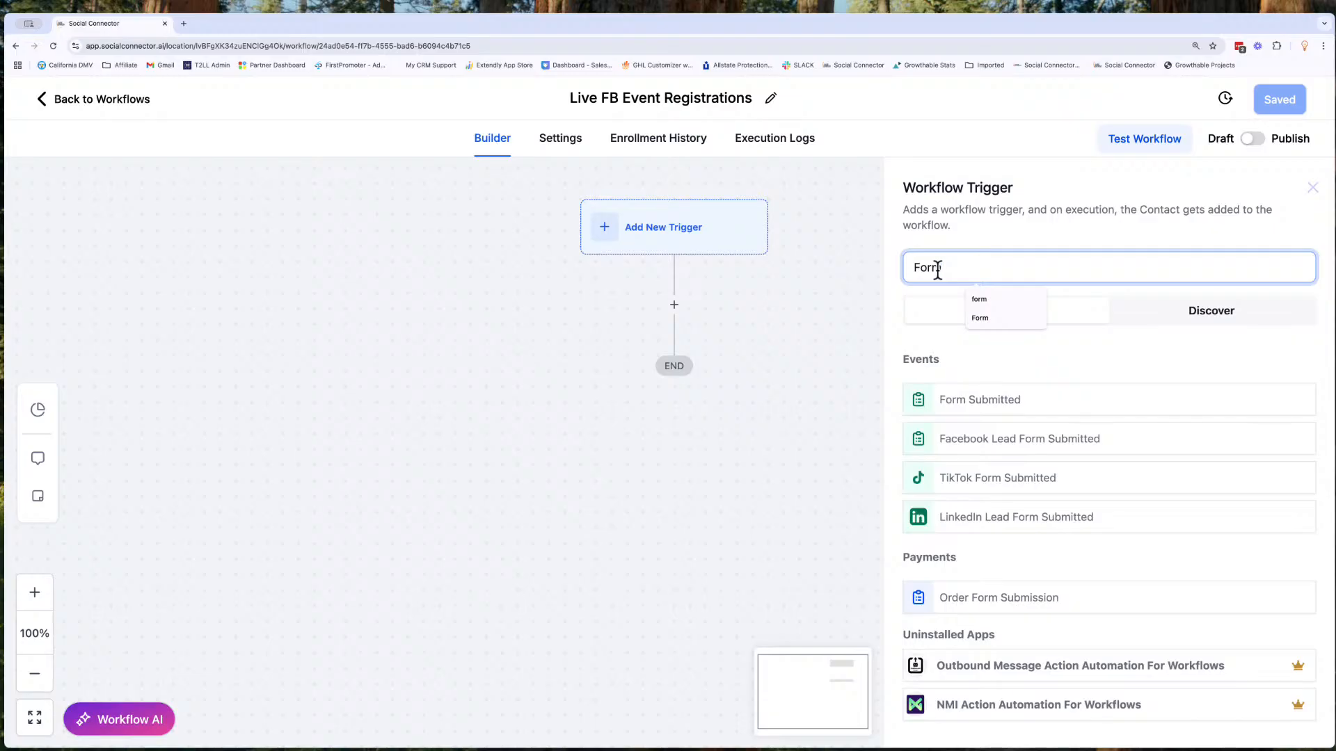
pyautogui.click(1001, 398)
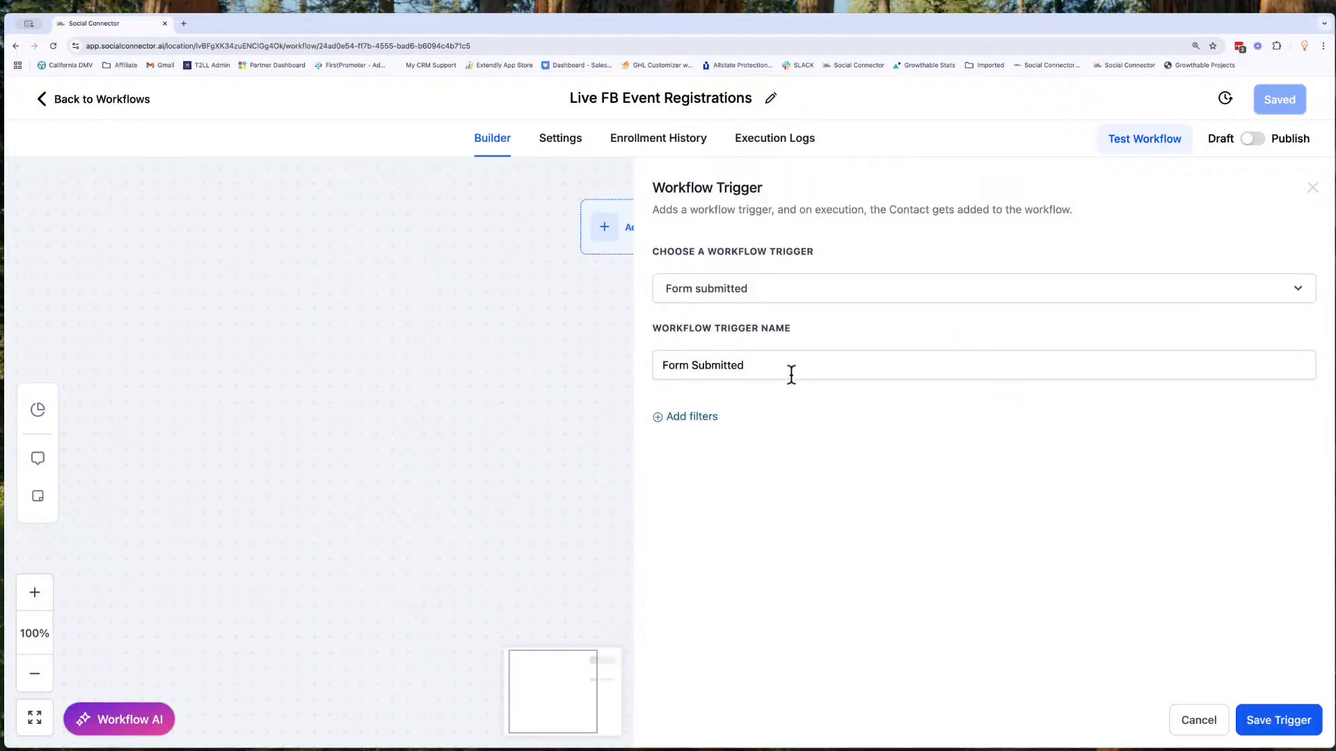
# - Add a trigger filter so that "Form is" matches the Webinar Registration form
pyautogui.click(693, 417)
pyautogui.click(710, 440)
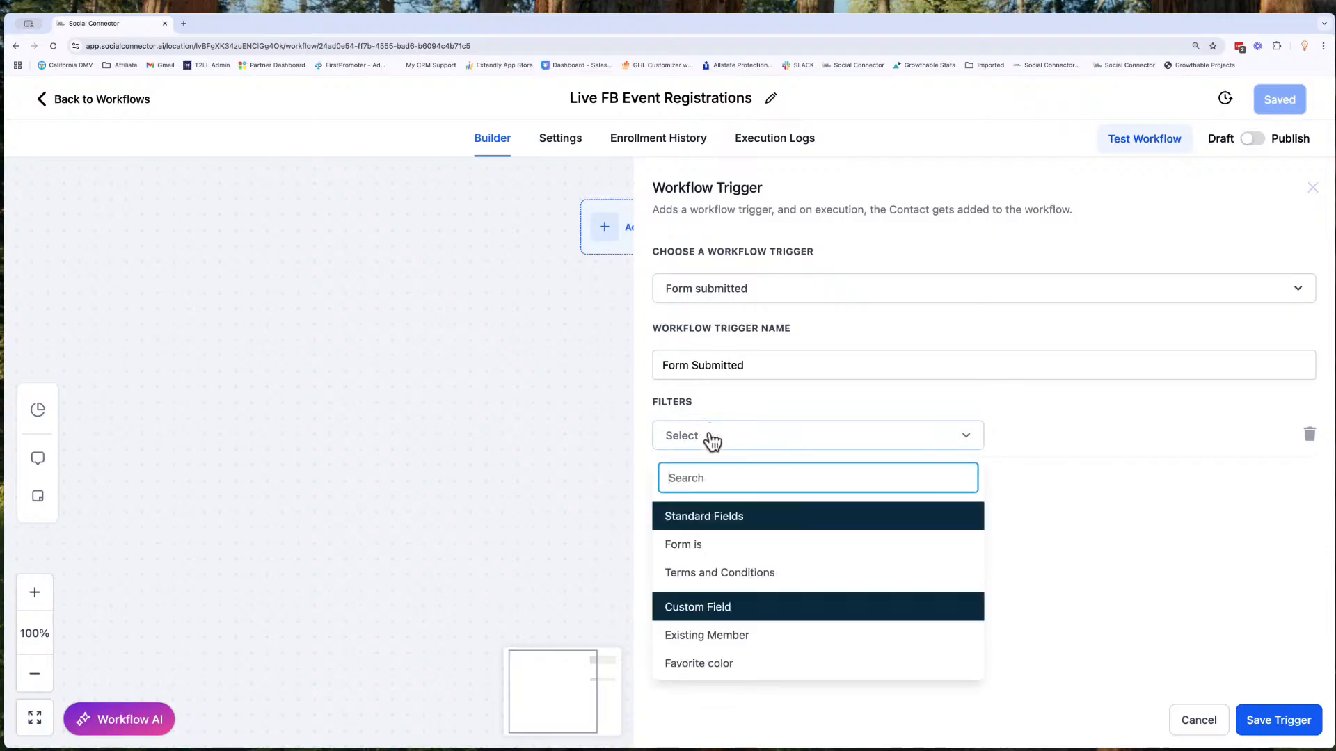
pyautogui.click(710, 544)
pyautogui.click(1061, 440)
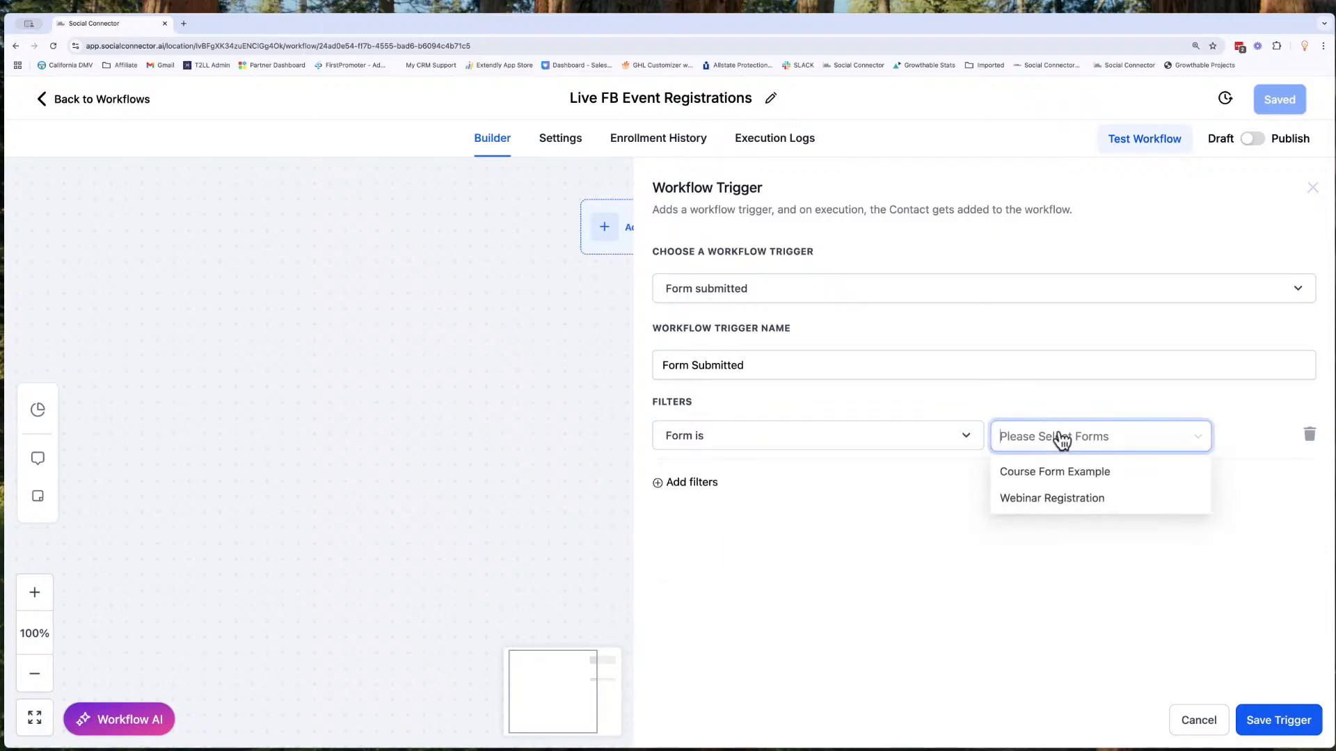
pyautogui.click(1073, 508)
pyautogui.click(1051, 565)
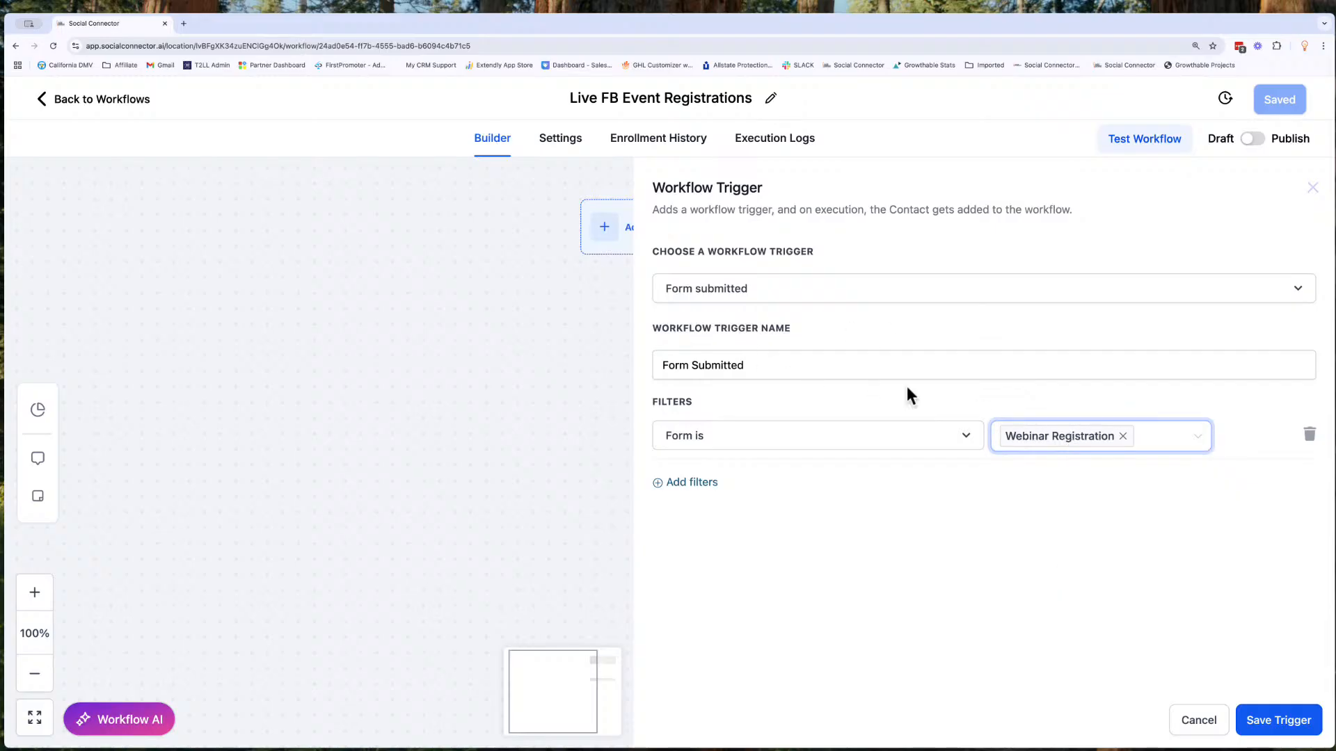
# - Name the trigger "Webinar Registration Form" and save both the trigger and the workflow
pyautogui.click(778, 370)
pyautogui.tripleClick(778, 370)
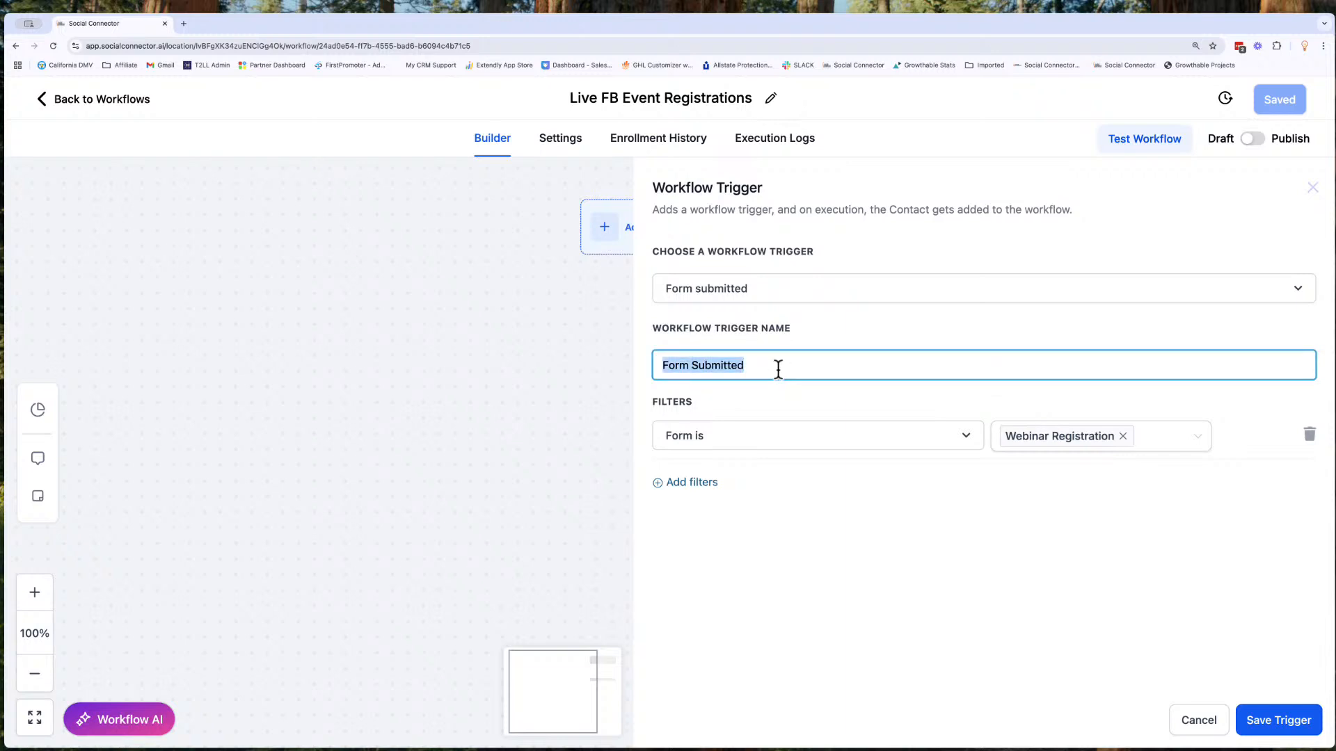
pyautogui.write('Web')
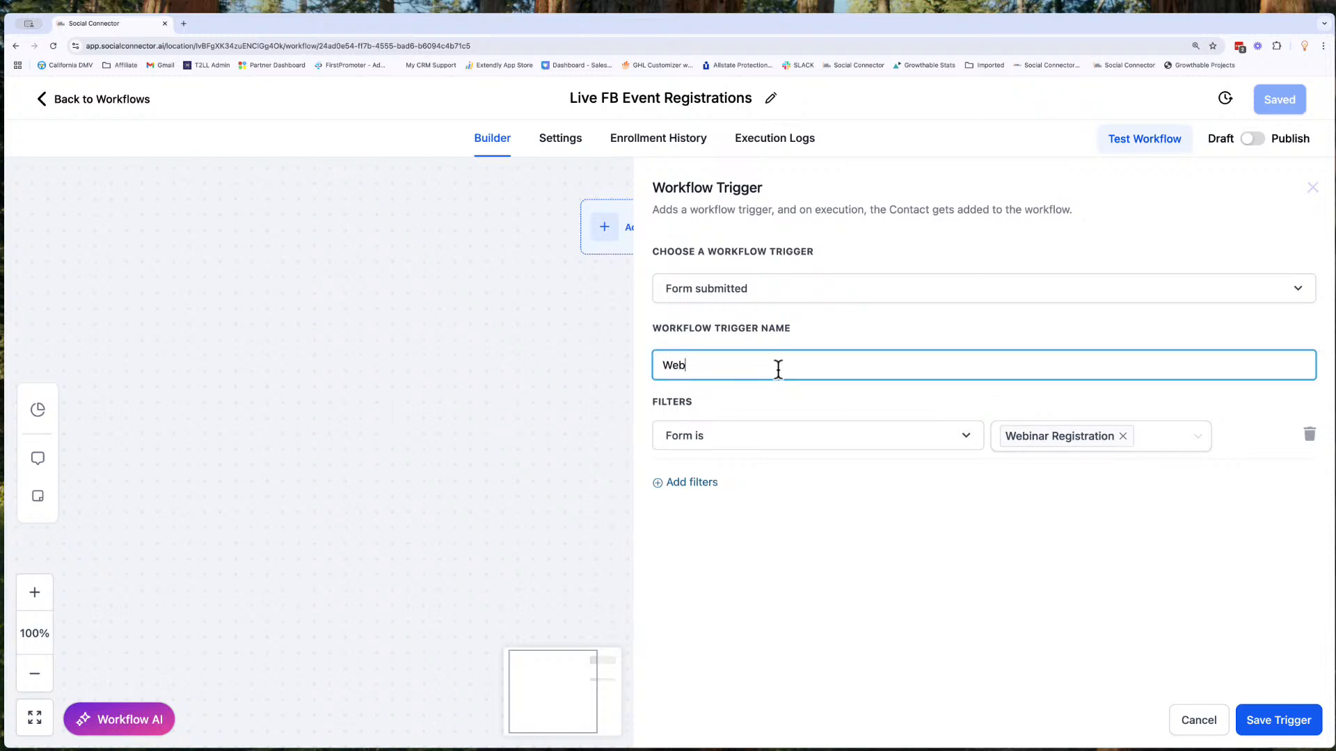
pyautogui.write('inar Registration Form')
pyautogui.click(1267, 721)
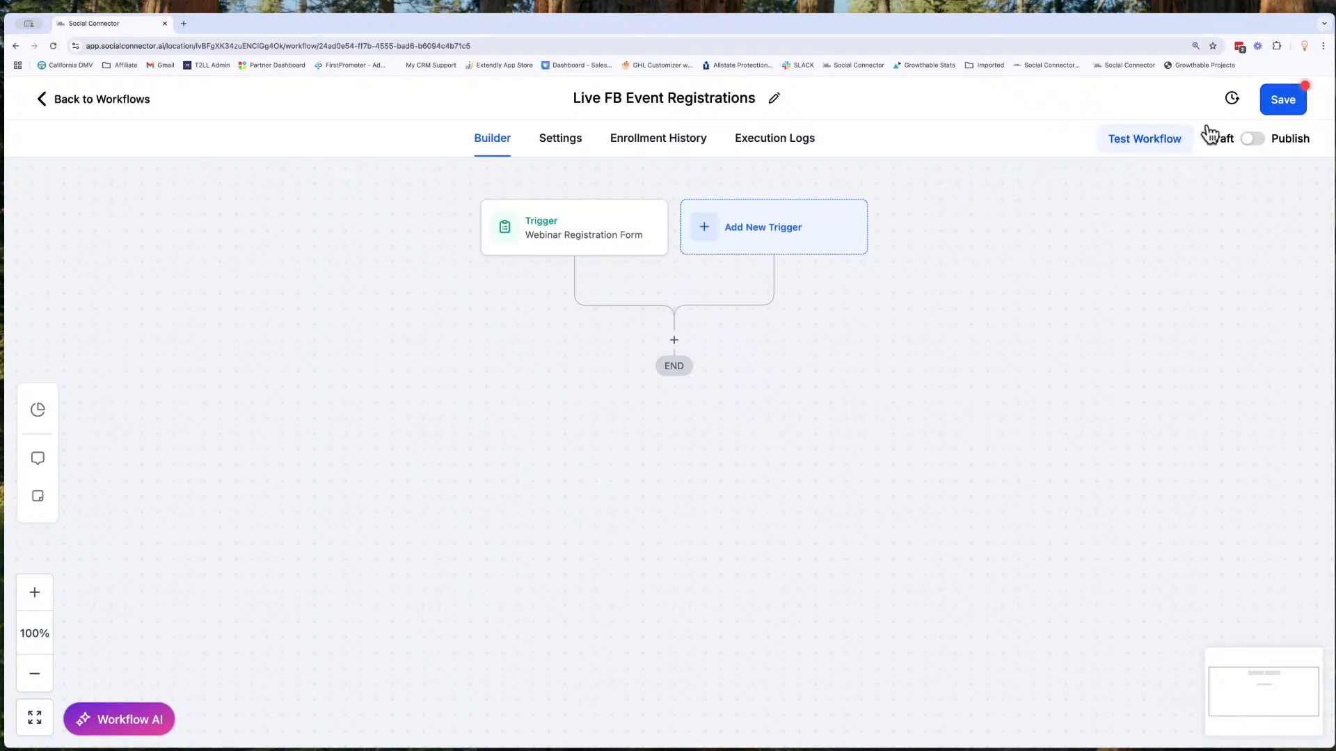
pyautogui.click(1277, 111)
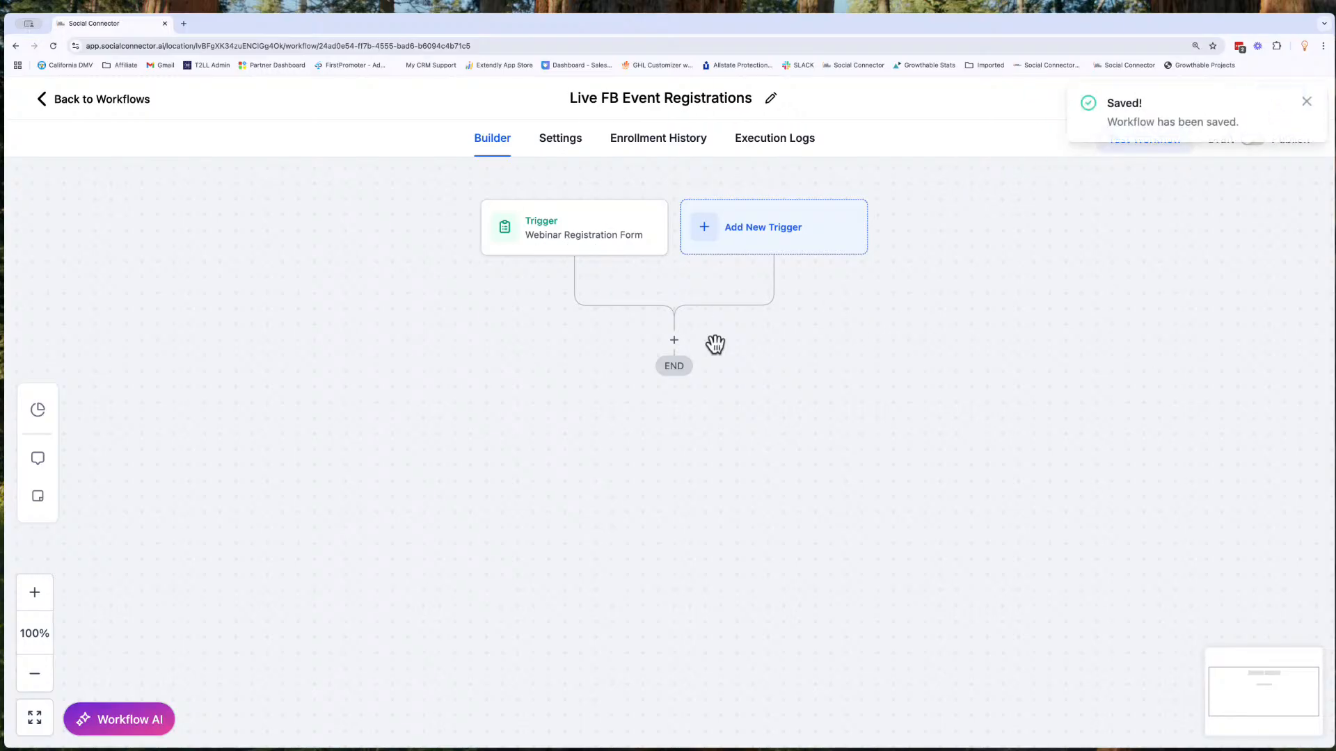
# - Insert an Add Contact Tag action below the trigger and select the "hot lead" tag
pyautogui.click(673, 341)
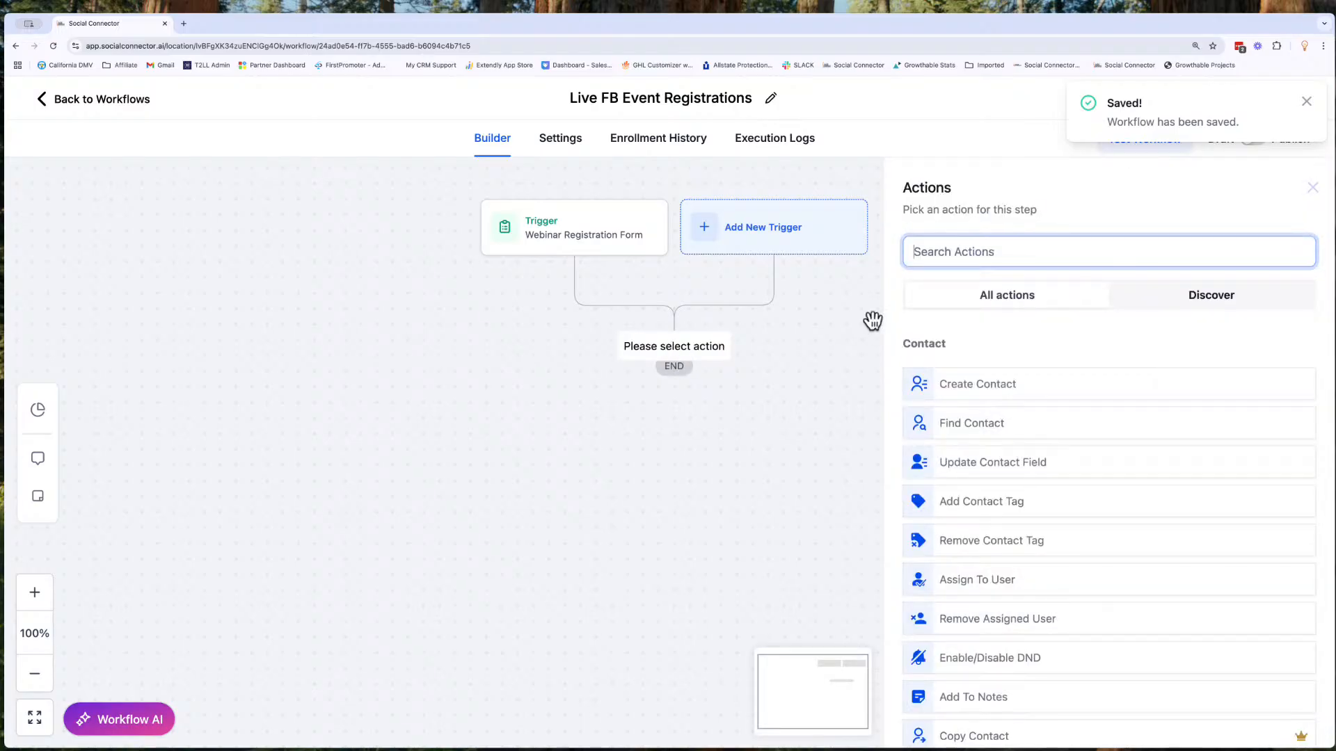
pyautogui.write('Tag')
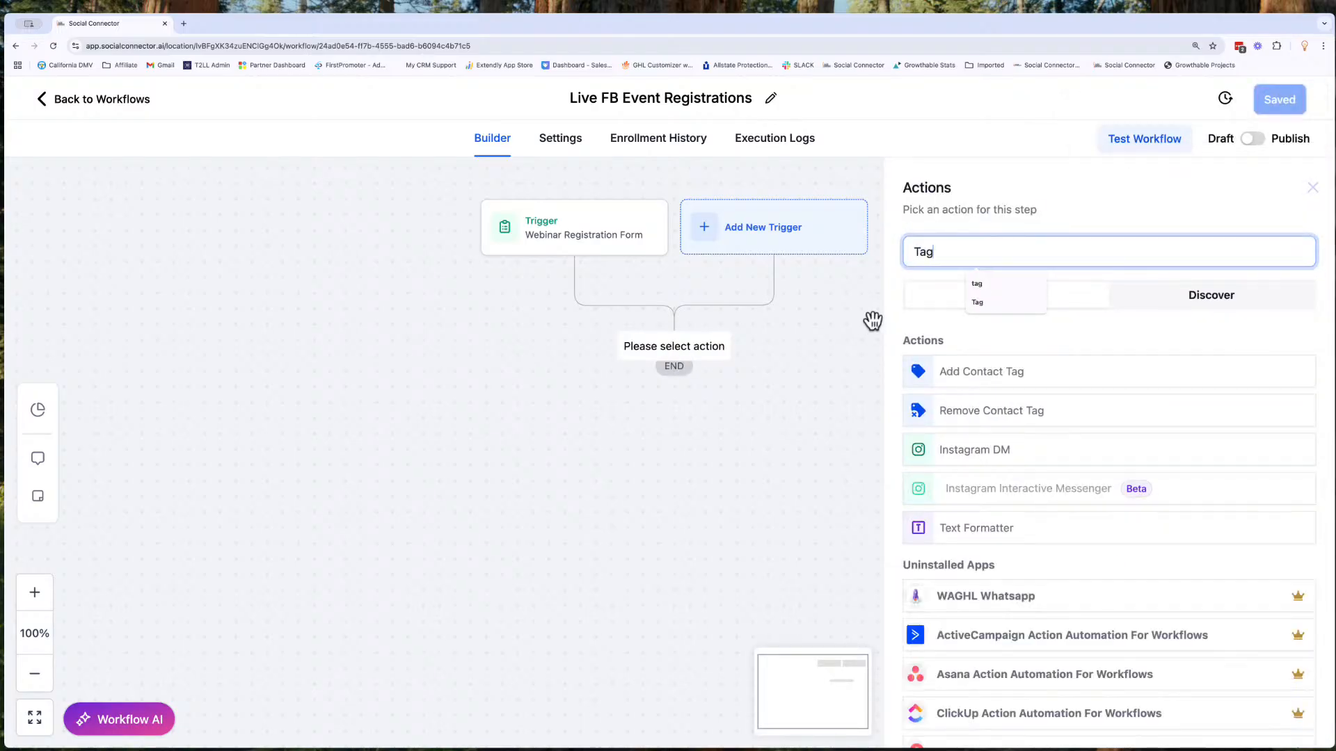
pyautogui.click(987, 371)
pyautogui.click(975, 364)
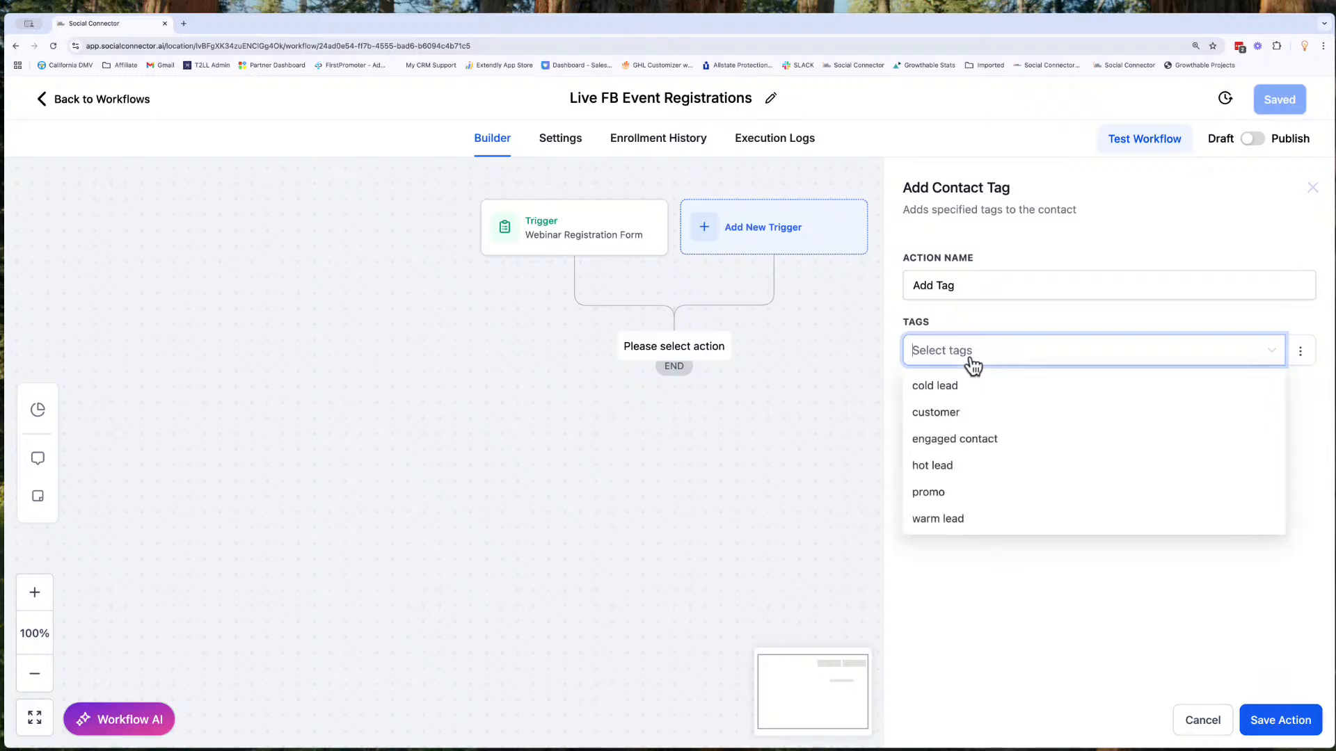
pyautogui.click(992, 465)
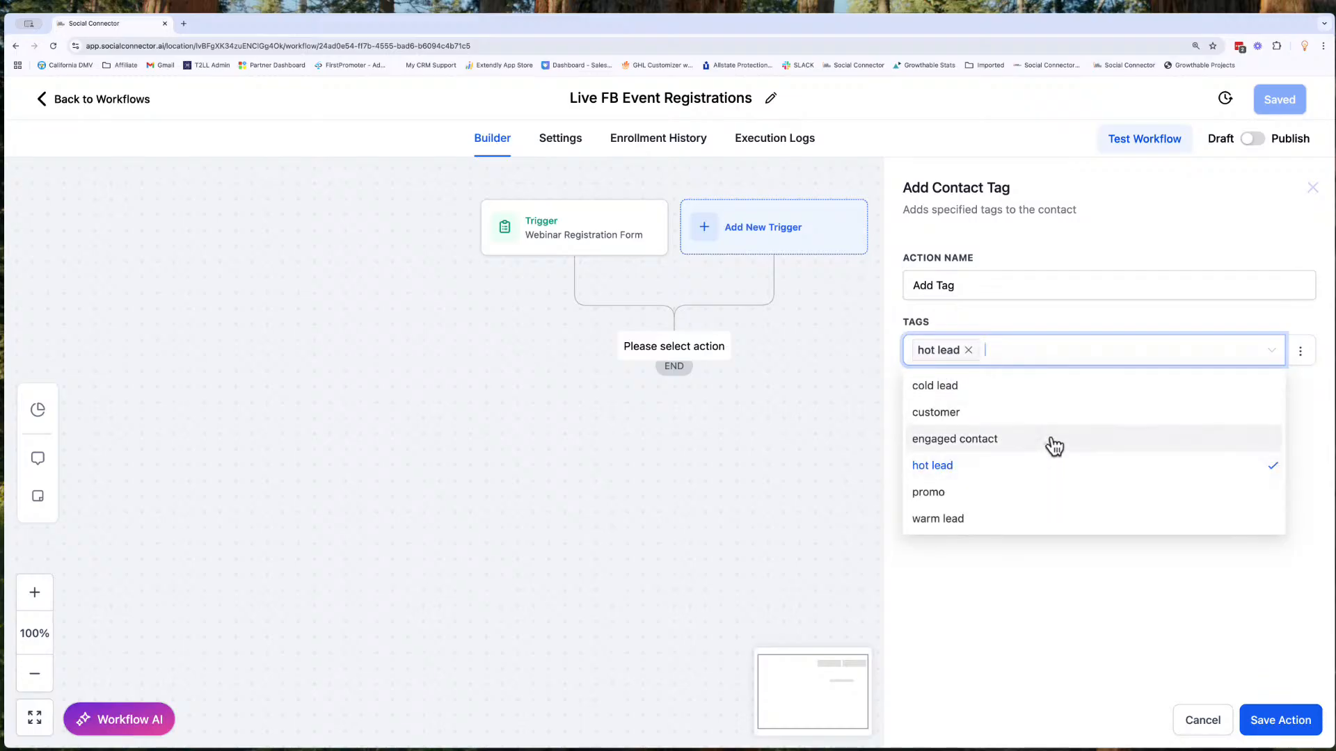
# - Create a new tag "webinar registrant" and include it in the contact tag action
pyautogui.write('webinar')
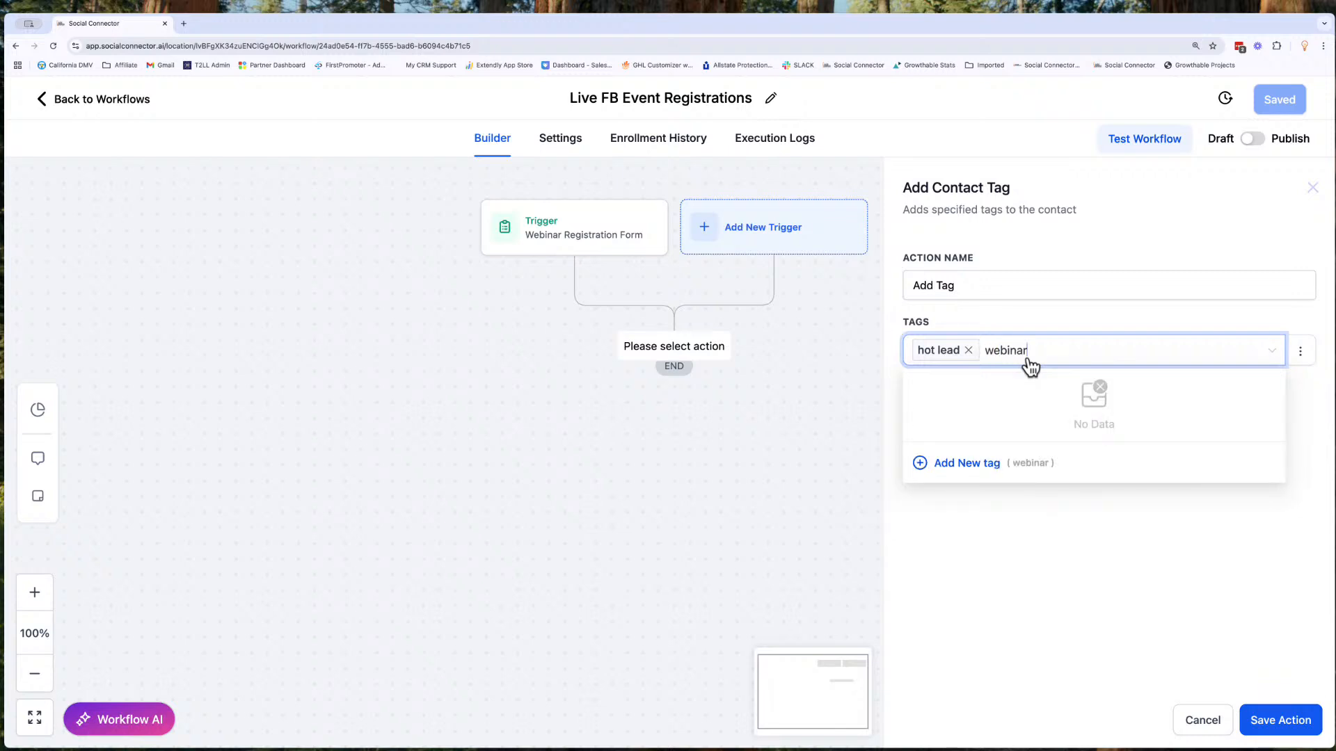
pyautogui.write('re')
pyautogui.press('BackSpace')
pyautogui.press('BackSpace')
pyautogui.write('registrant')
pyautogui.click(989, 468)
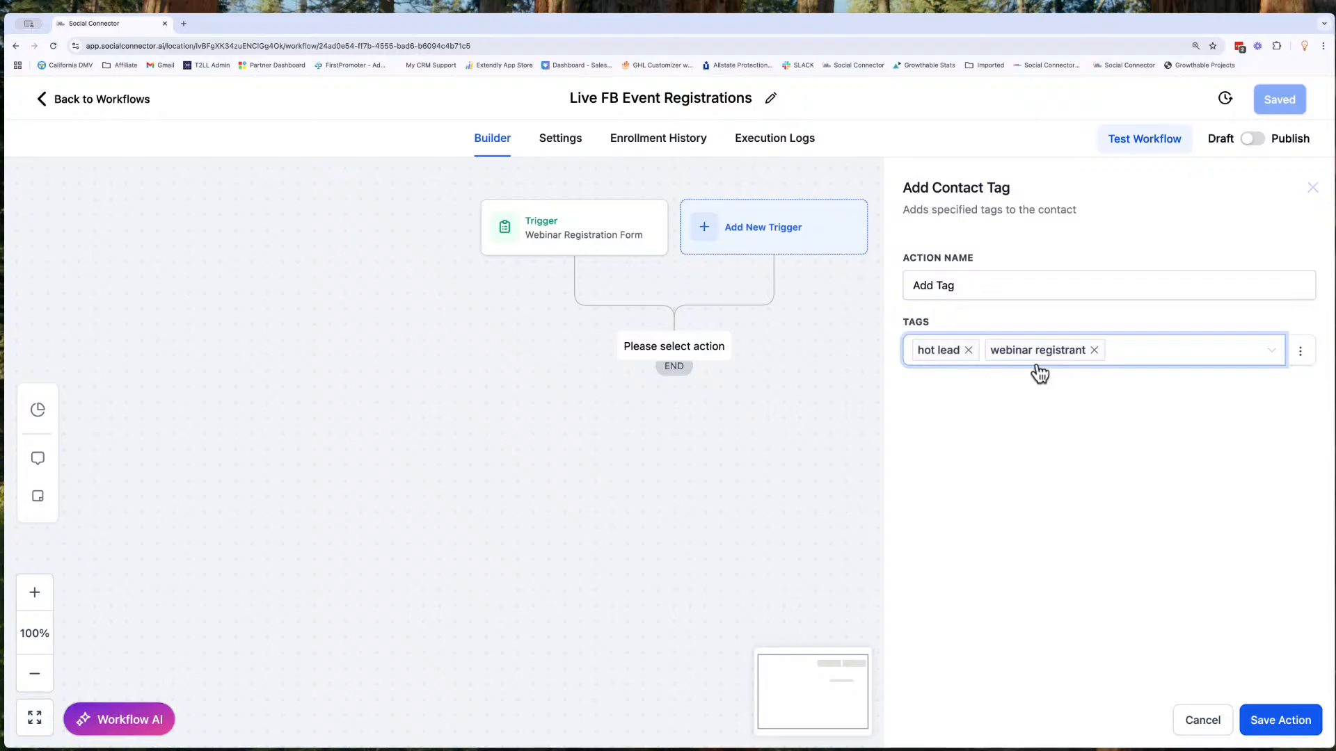
pyautogui.click(1100, 417)
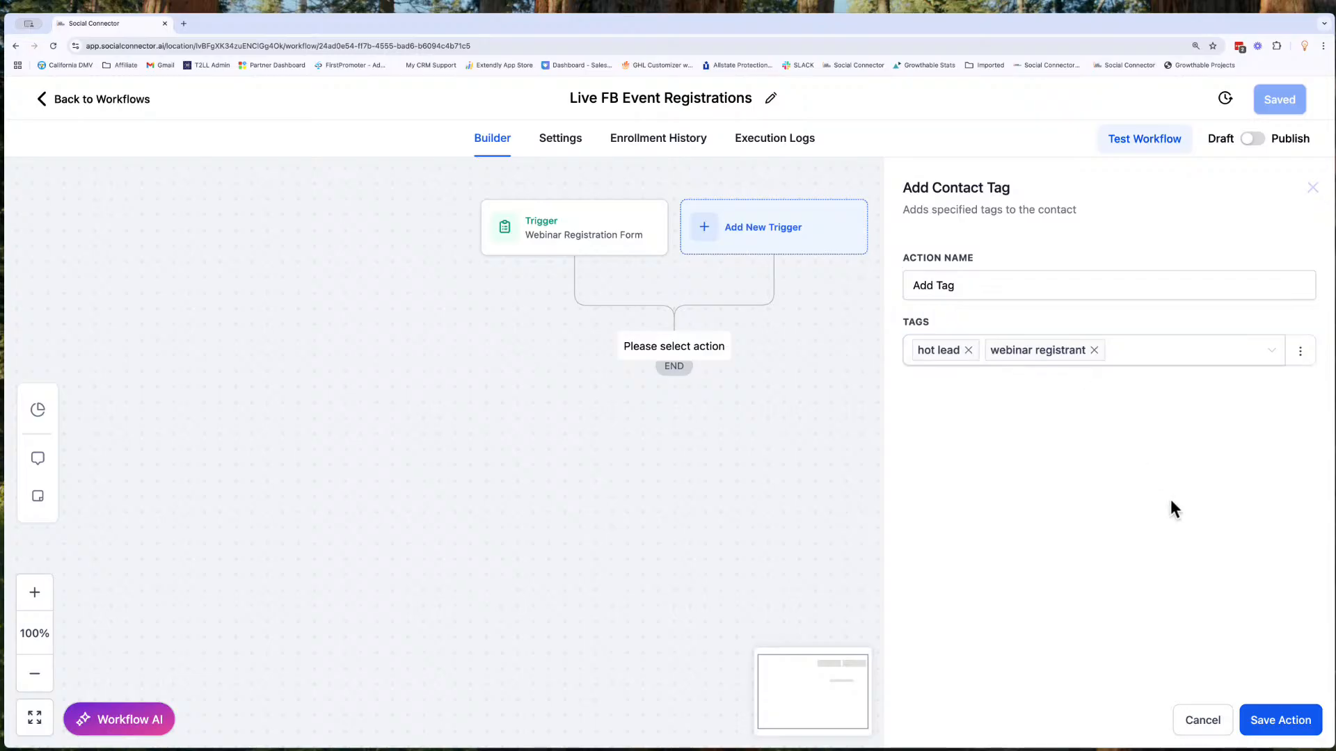
# - Name the tag action "Add Tag: Hot Lead / Webinar Registrant" and save both the action and the workflow
pyautogui.click(943, 283)
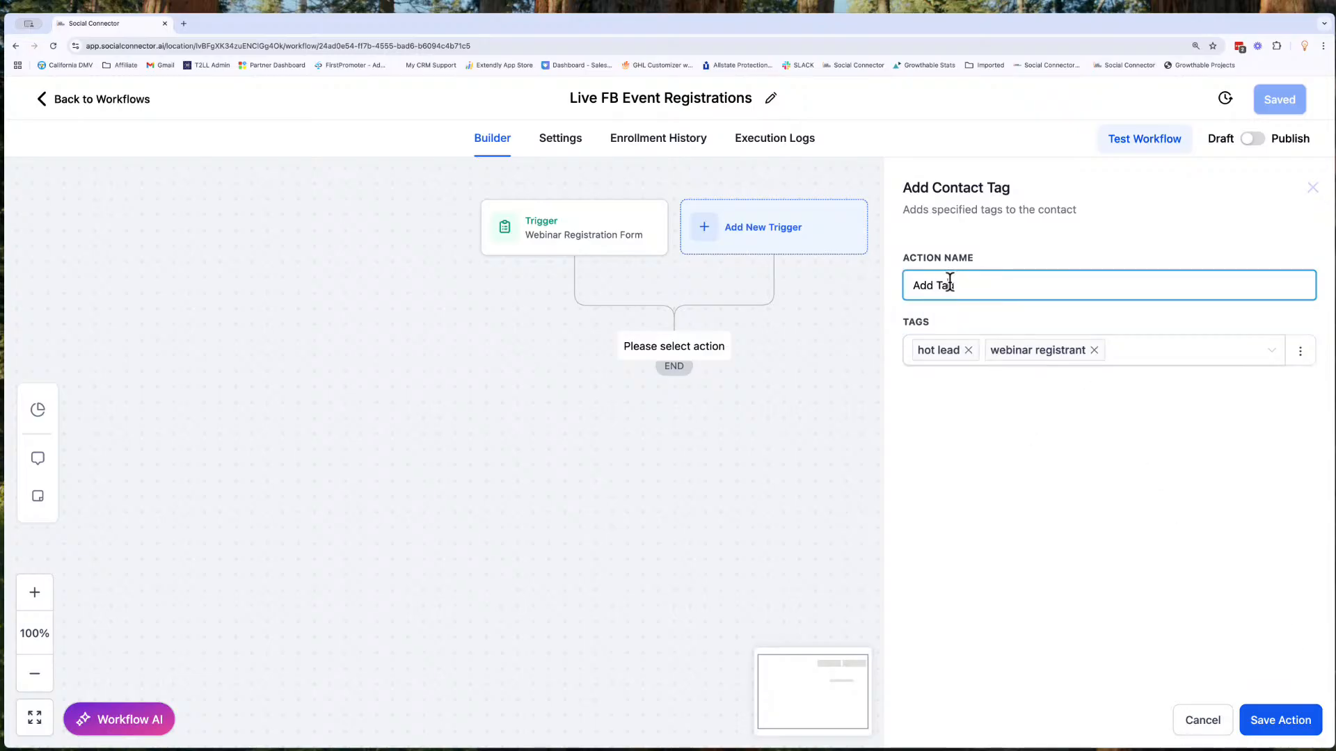
pyautogui.write(': Hot Lead / Webinaar')
pyautogui.press('BackSpace')
pyautogui.press('BackSpace')
pyautogui.press('BackSpace')
pyautogui.write('r Registrant')
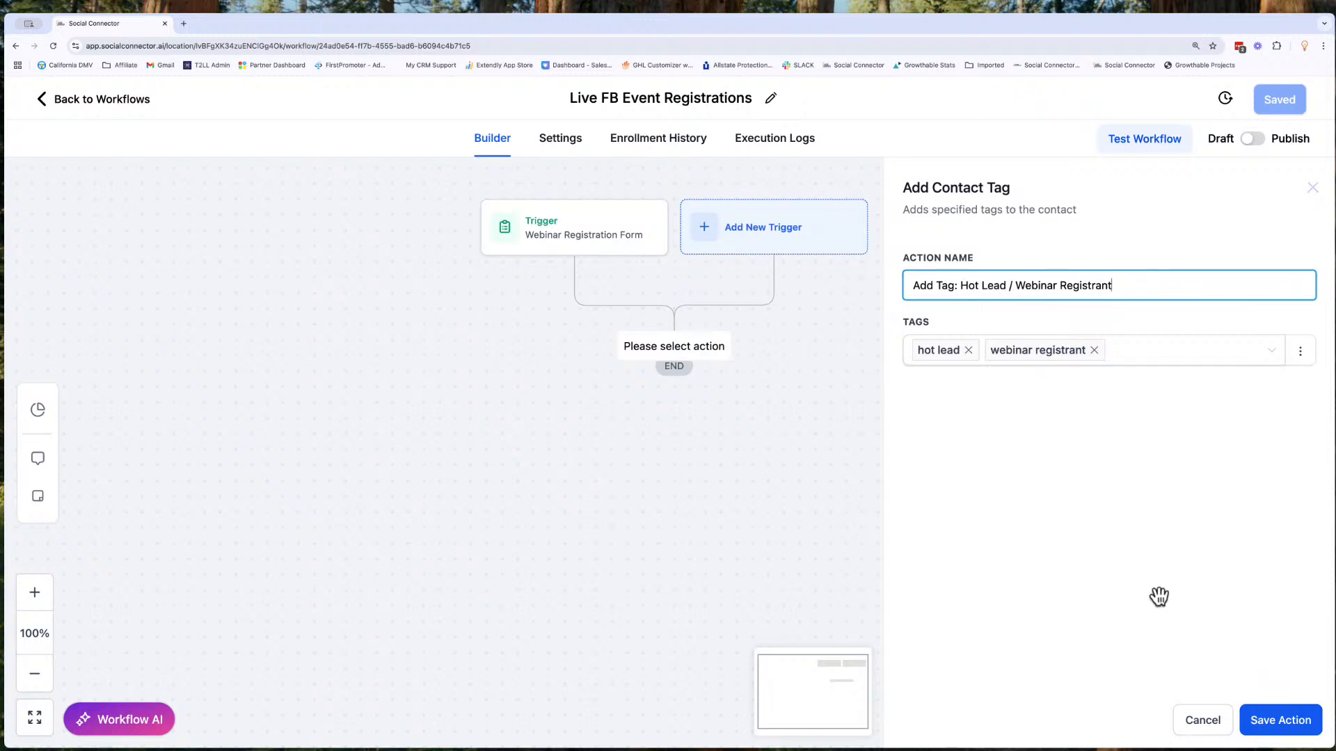
pyautogui.click(1295, 713)
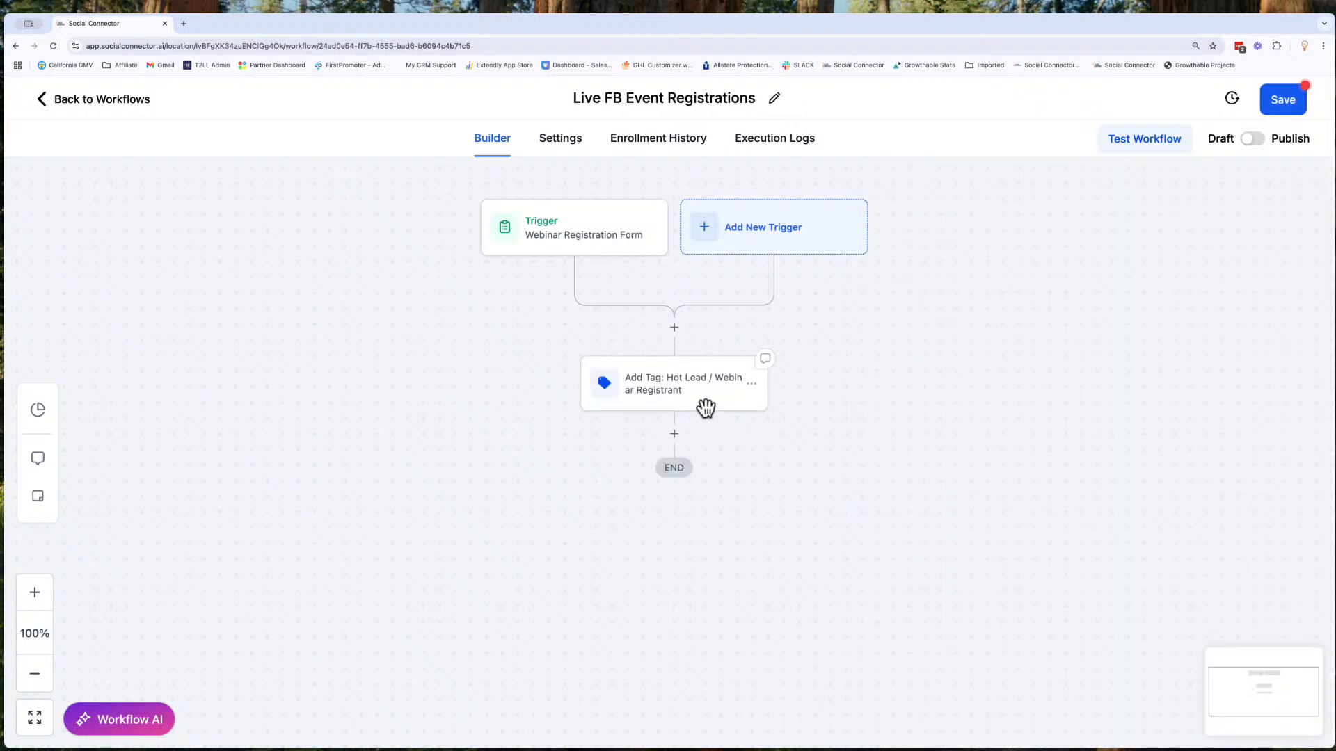
pyautogui.click(1284, 99)
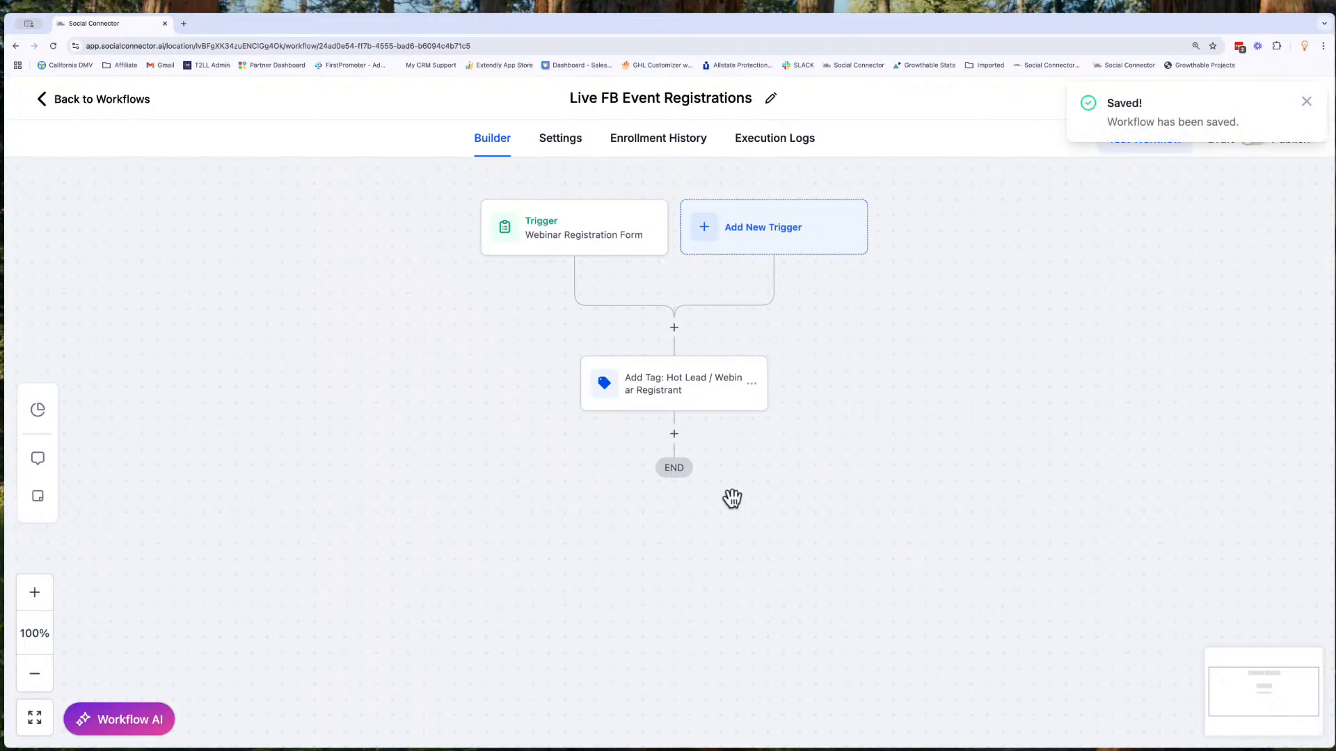
pyautogui.scroll(-1, 732, 499)
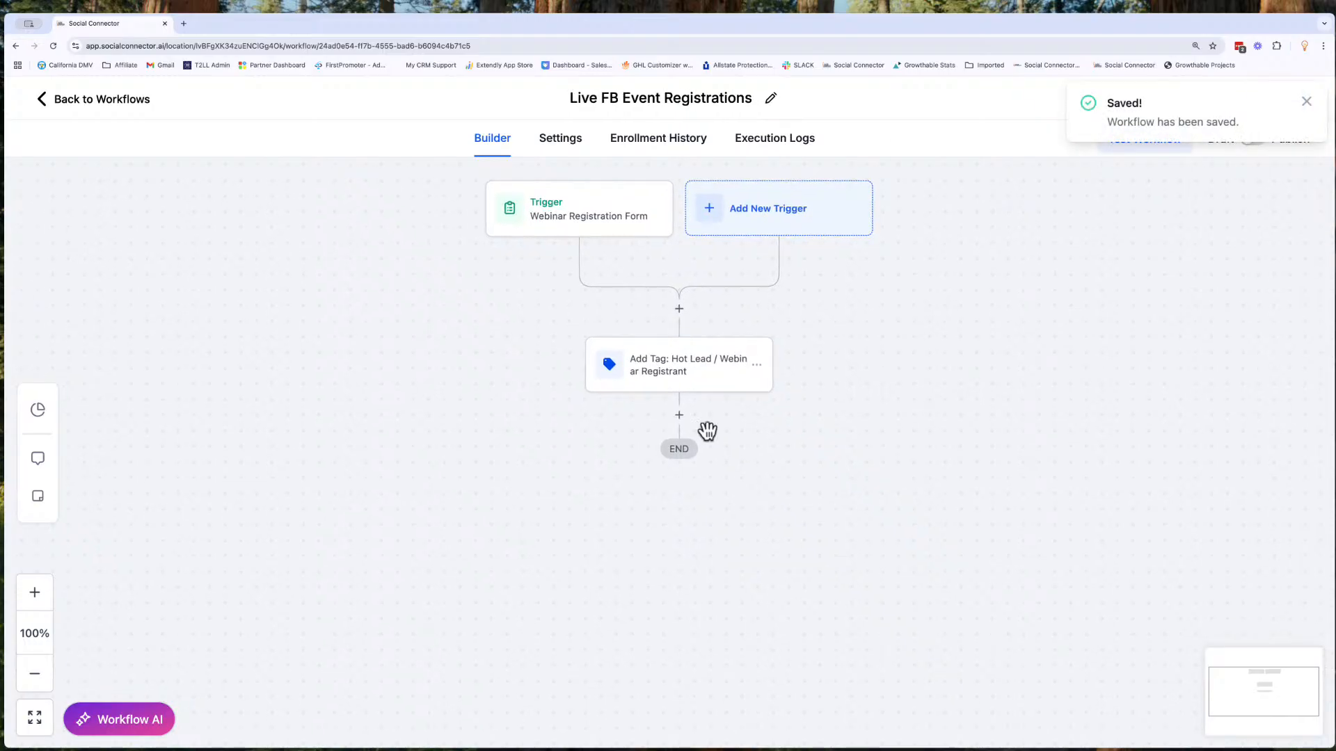
pyautogui.click(679, 416)
pyautogui.write('wait')
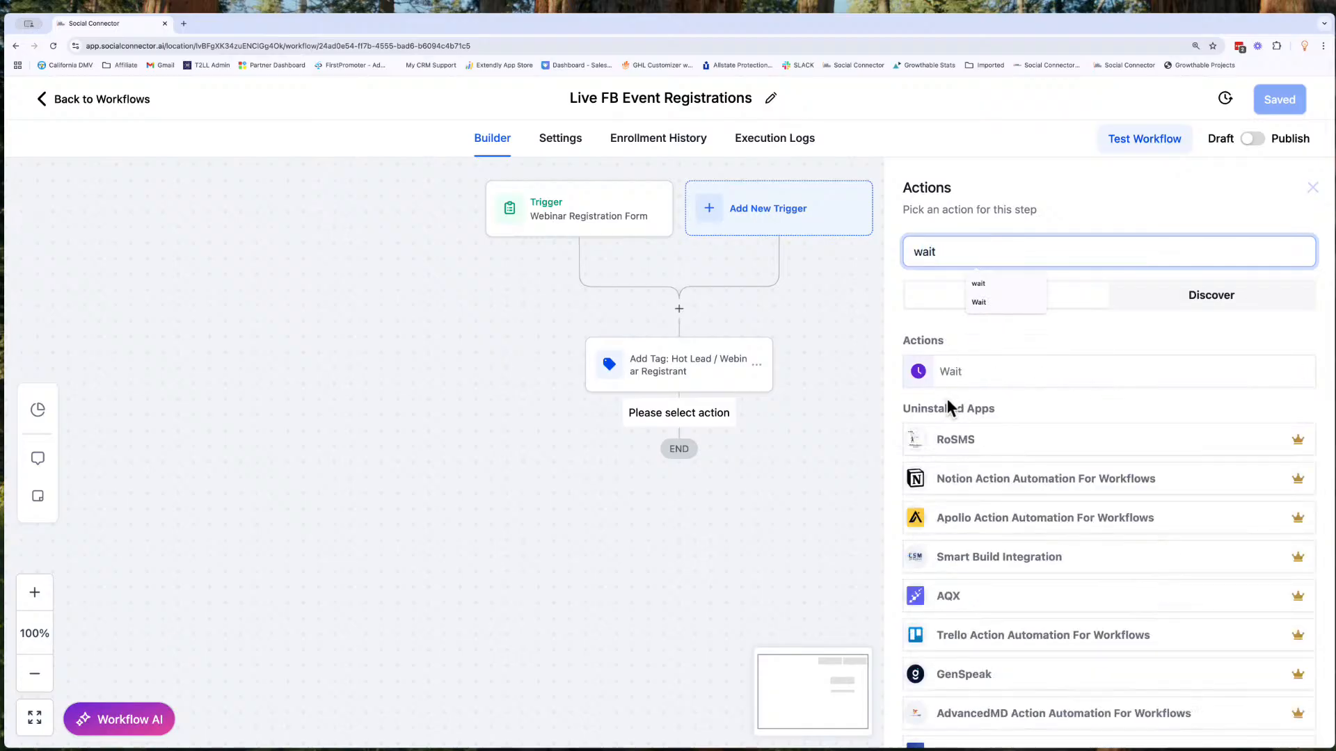
pyautogui.click(952, 374)
pyautogui.click(778, 349)
pyautogui.click(710, 462)
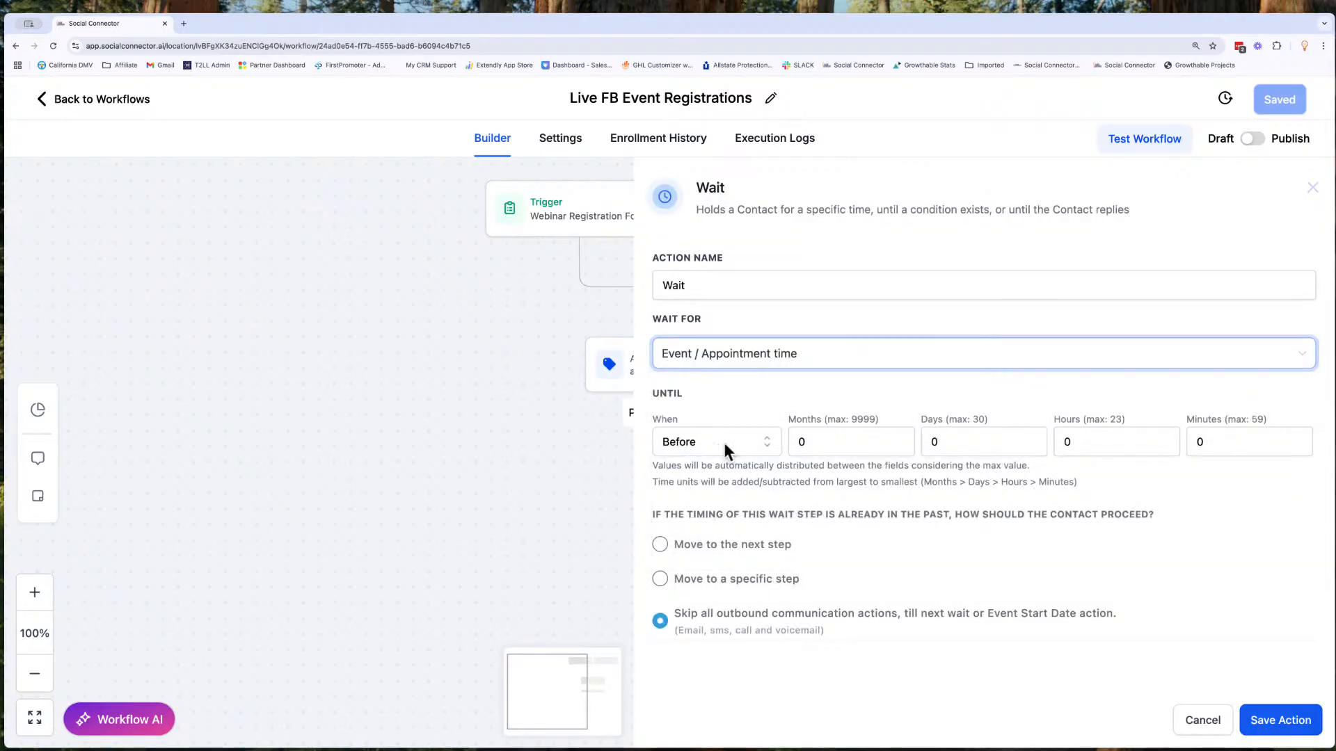
pyautogui.click(942, 444)
pyautogui.press('BackSpace')
pyautogui.write('1')
pyautogui.press('BackSpace')
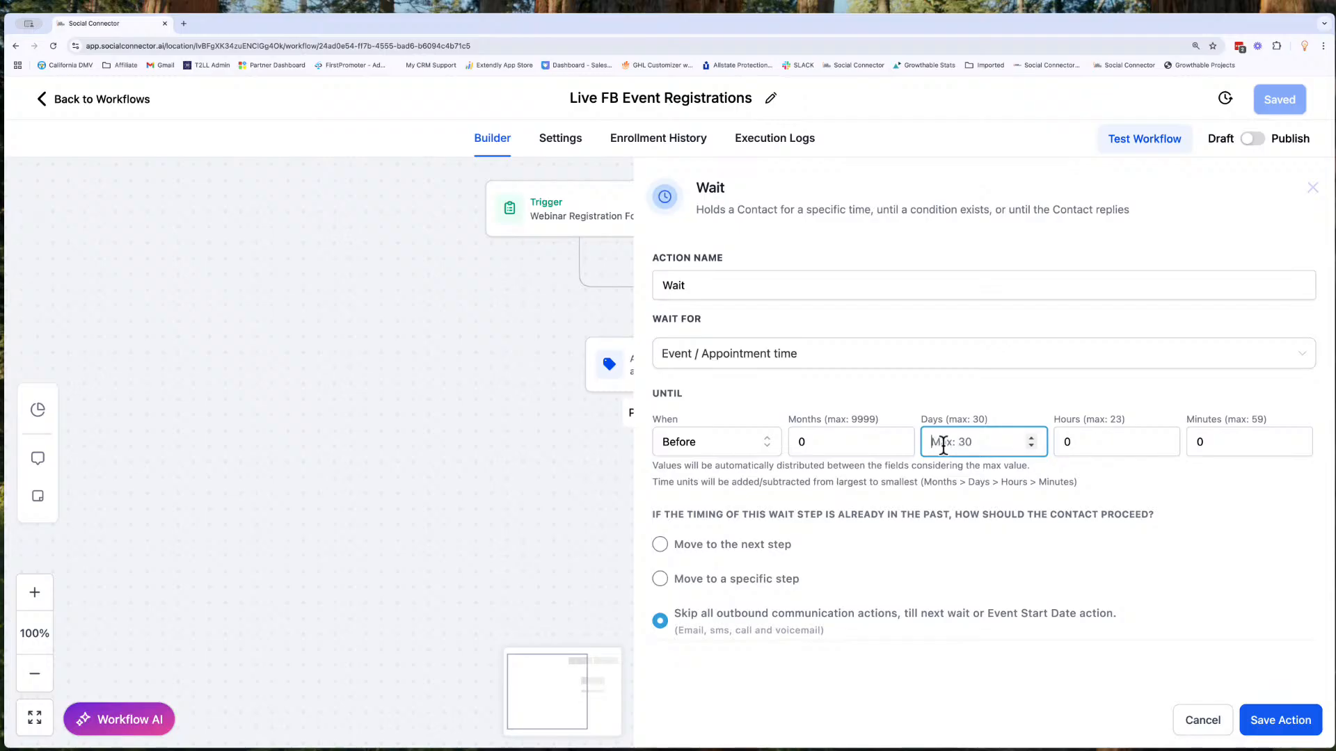
pyautogui.write('7')
pyautogui.click(1202, 721)
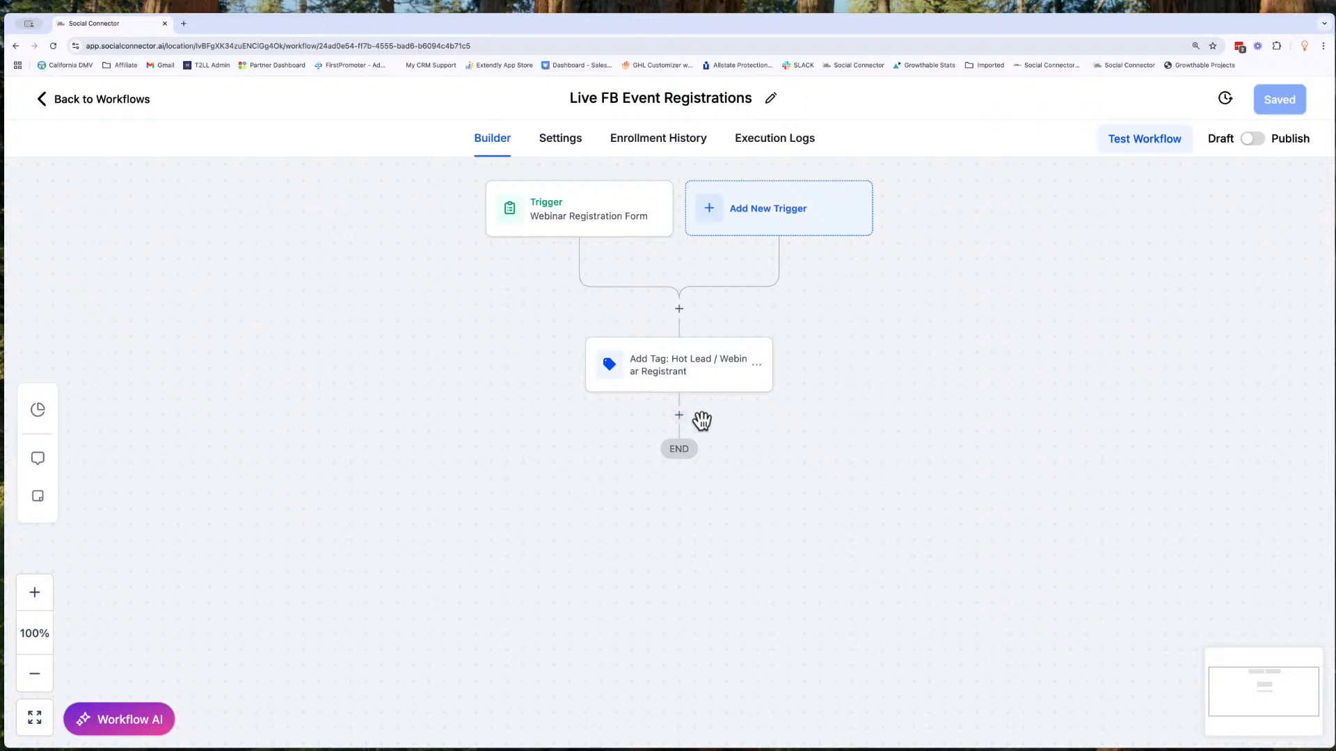
# - Insert a Set Event Start Date action below the contact tag action
pyautogui.click(678, 416)
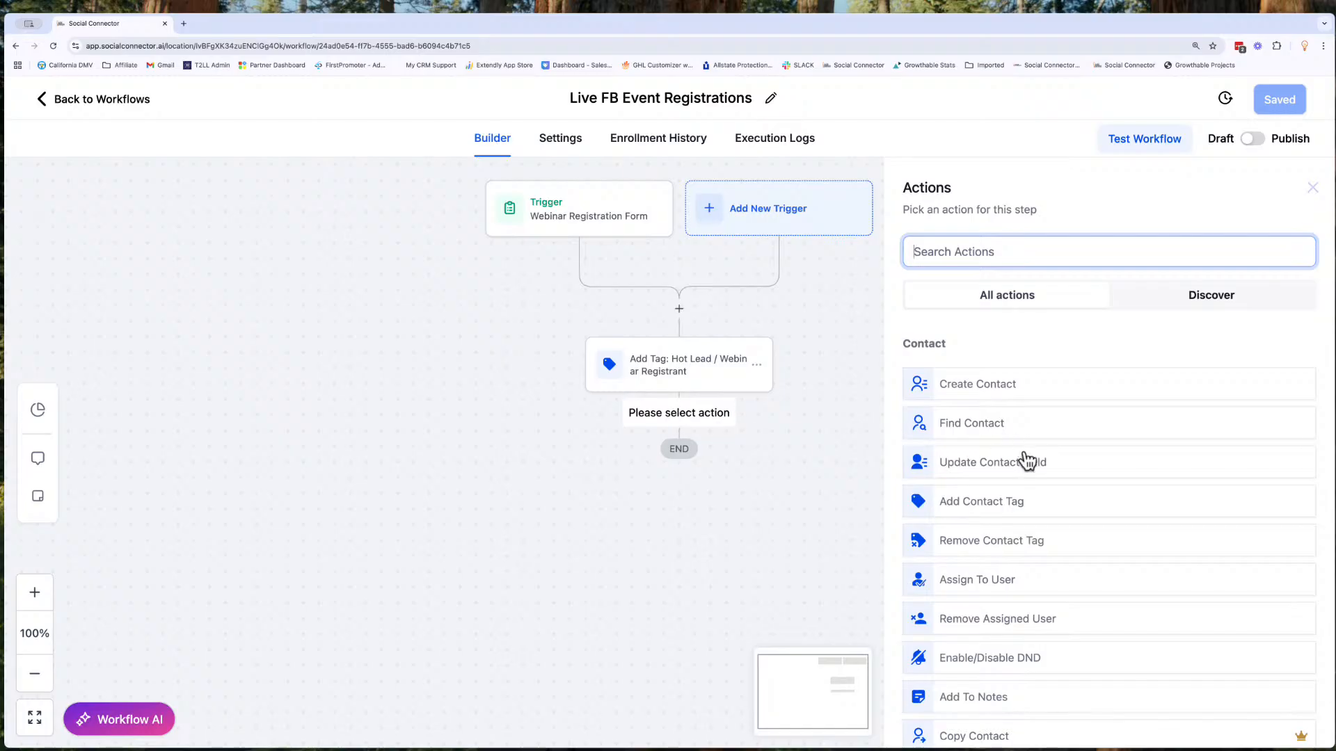
pyautogui.scroll(-10, 1026, 460)
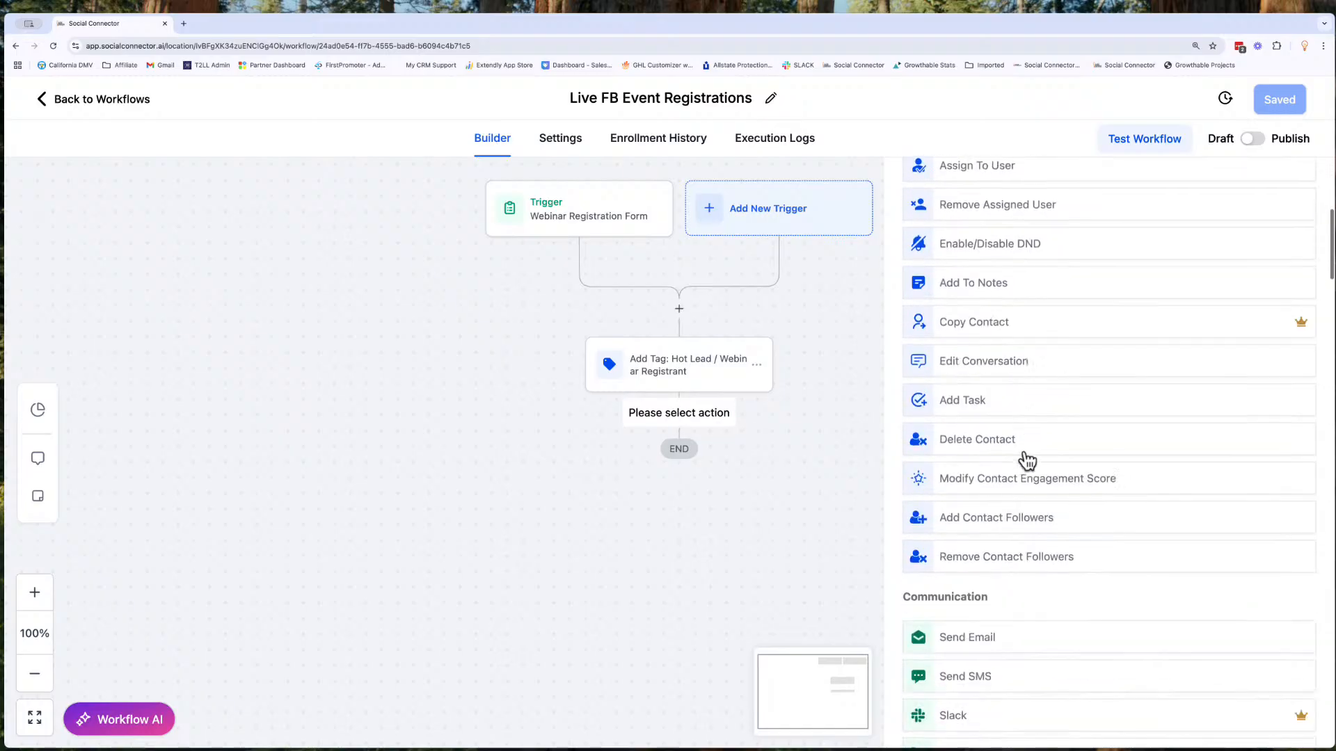
pyautogui.scroll(-12, 1026, 461)
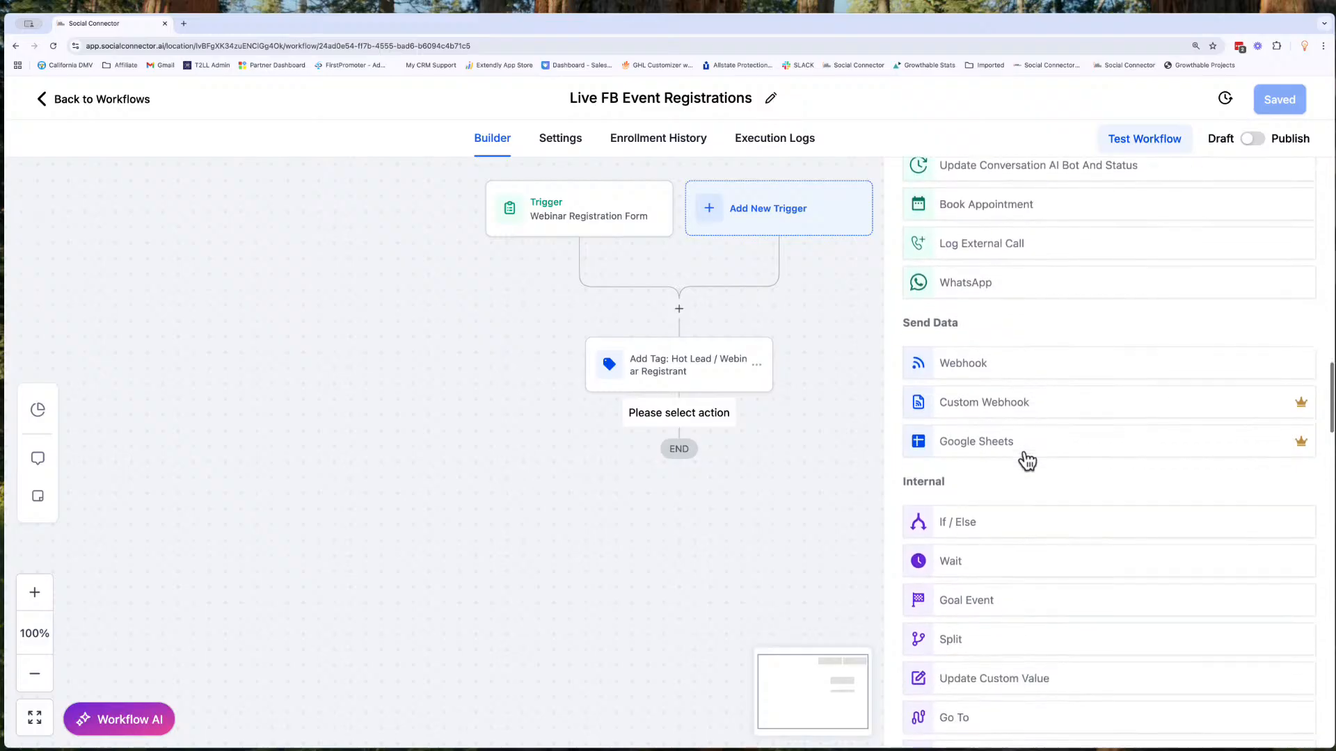
pyautogui.scroll(-5, 1026, 460)
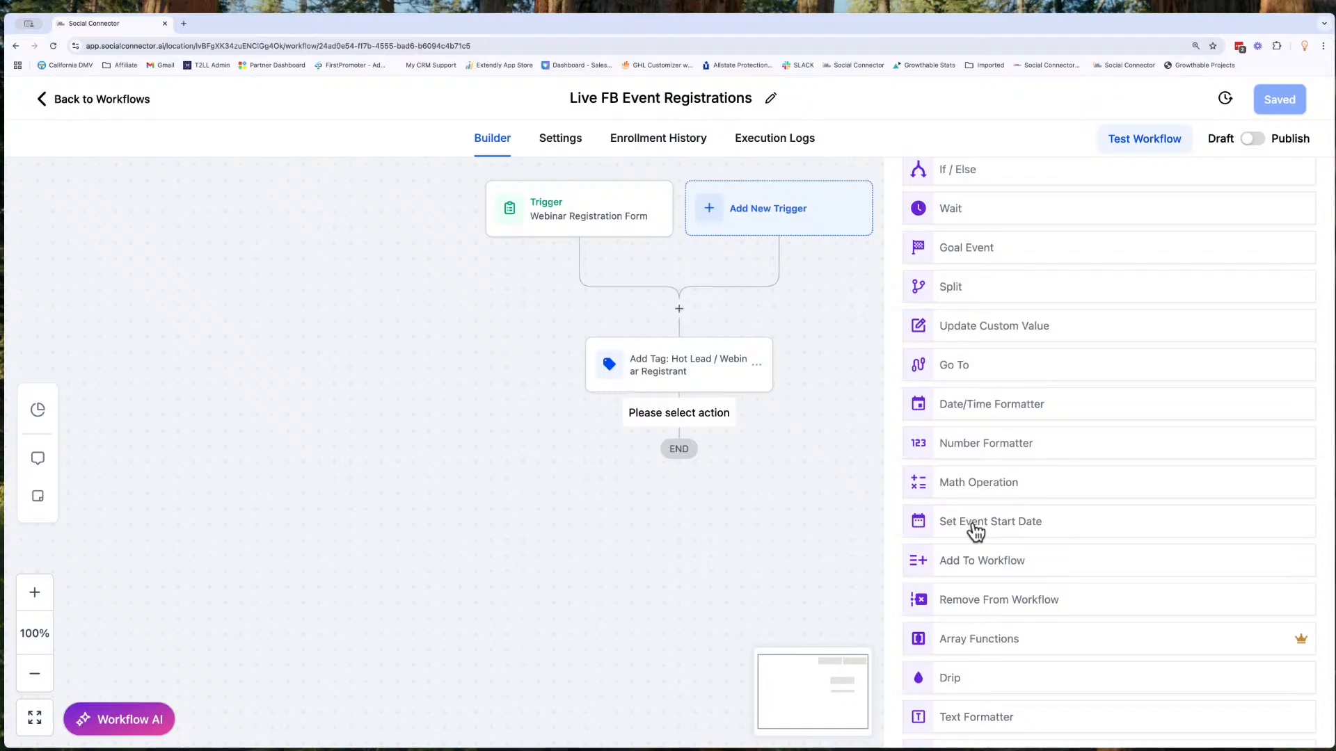
pyautogui.click(975, 530)
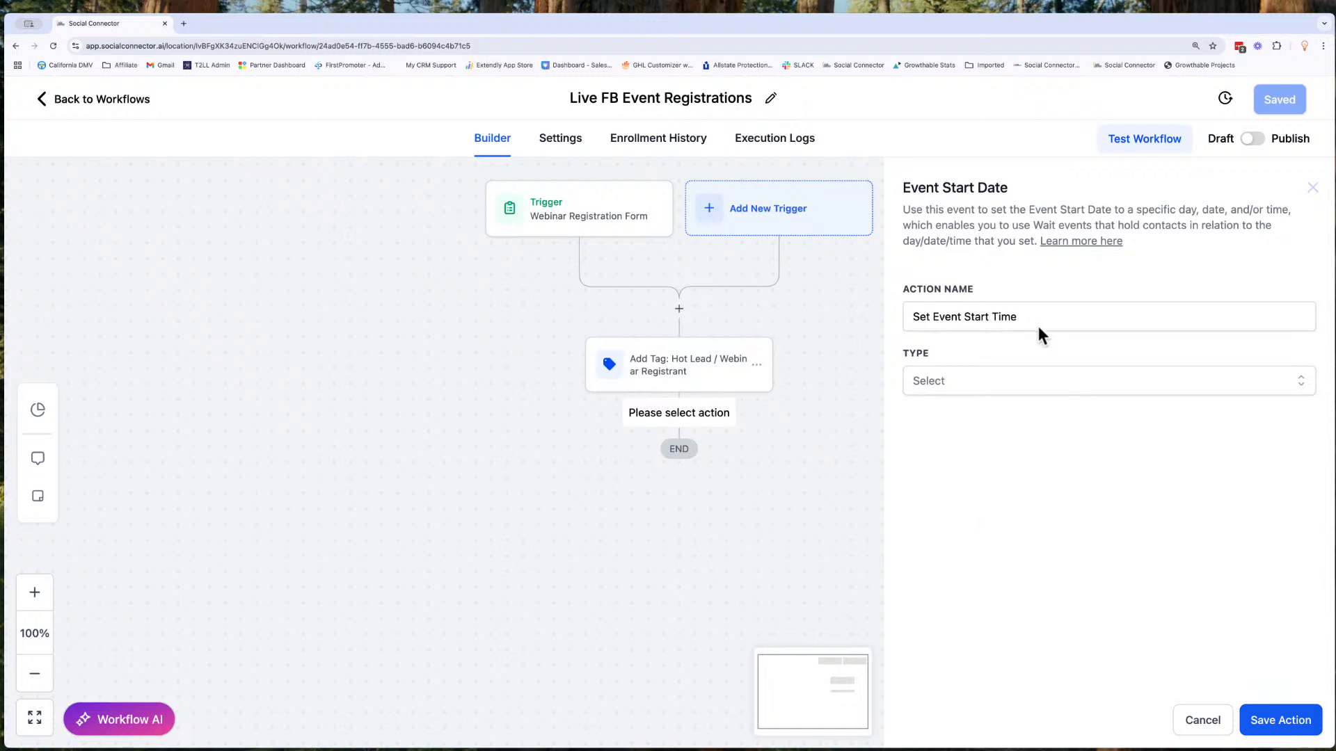
# - Name the event start date action "Webinar Date: July 4, 2025 9am"
pyautogui.tripleClick(1029, 318)
pyautogui.click(1028, 320)
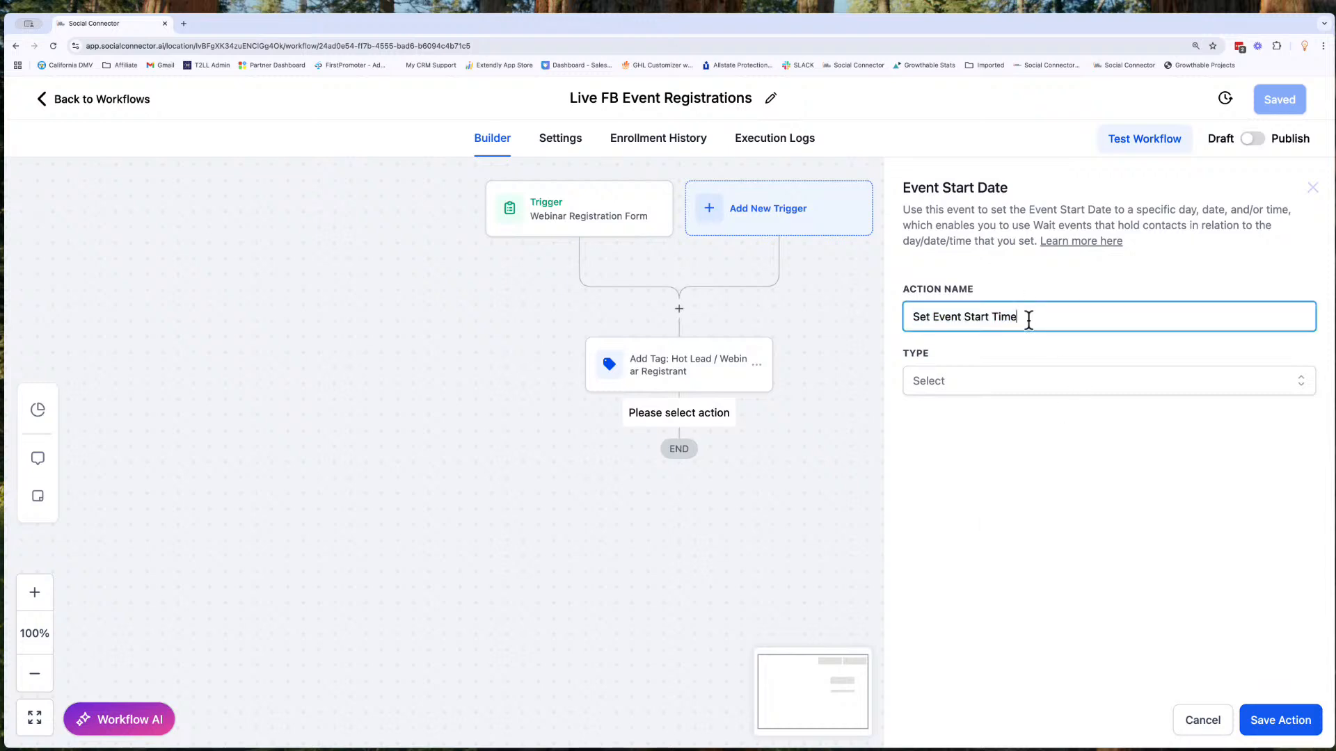
pyautogui.tripleClick(1028, 320)
pyautogui.write('Web')
pyautogui.press('BackSpace')
pyautogui.press('BackSpace')
pyautogui.write('ebinar Date : July 4, 2025 9am')
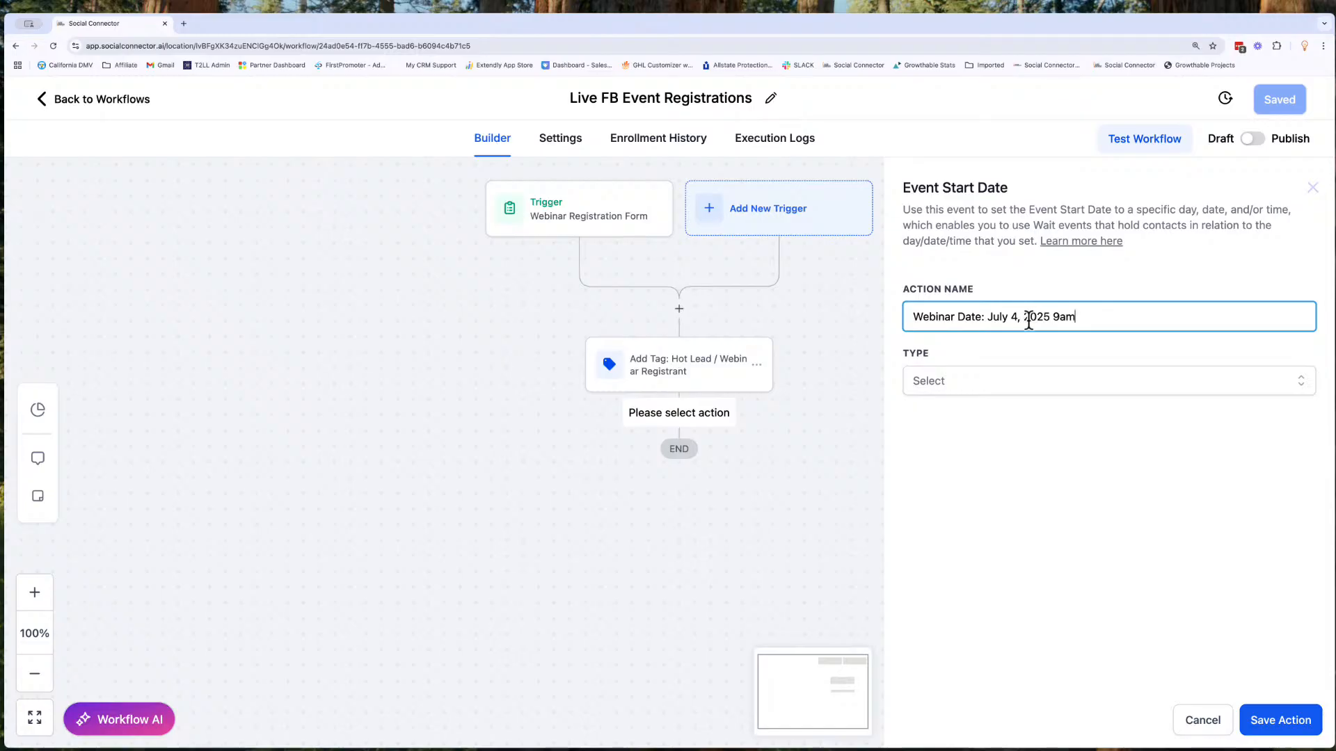
pyautogui.click(985, 384)
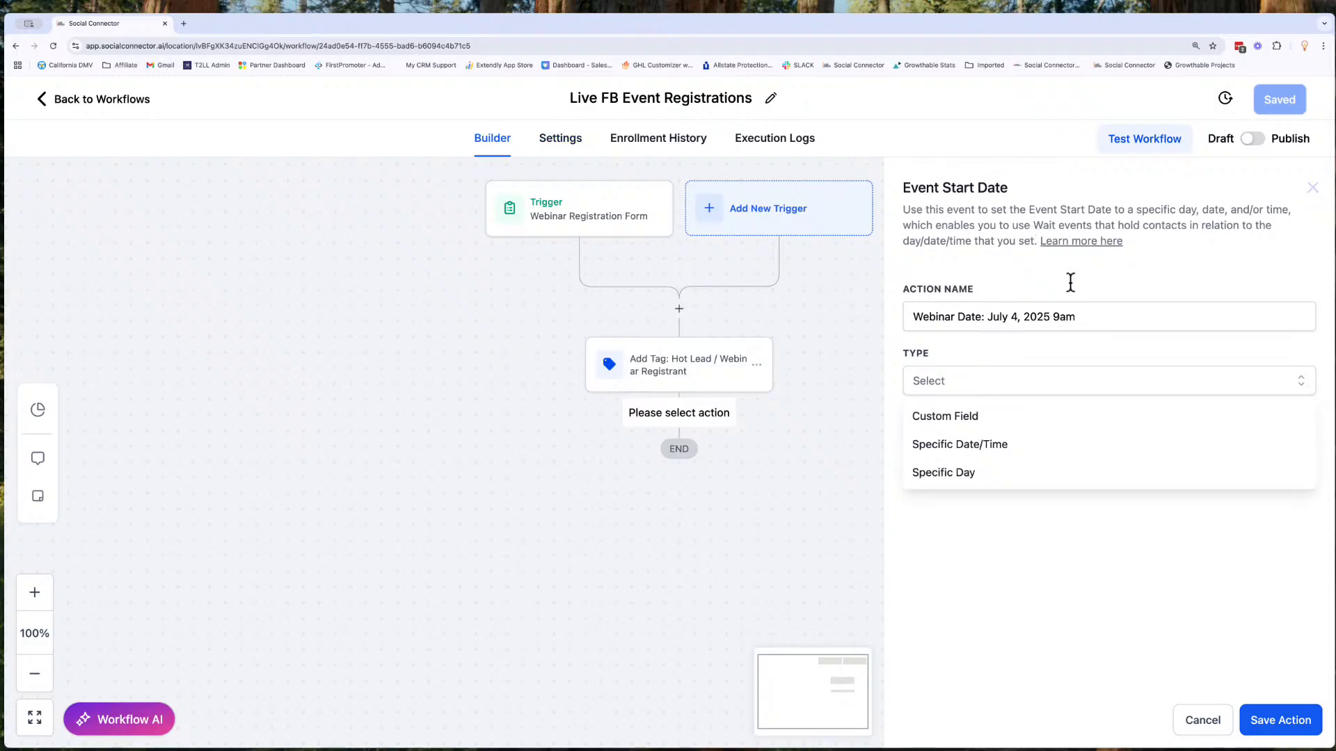
pyautogui.click(933, 479)
pyautogui.click(951, 453)
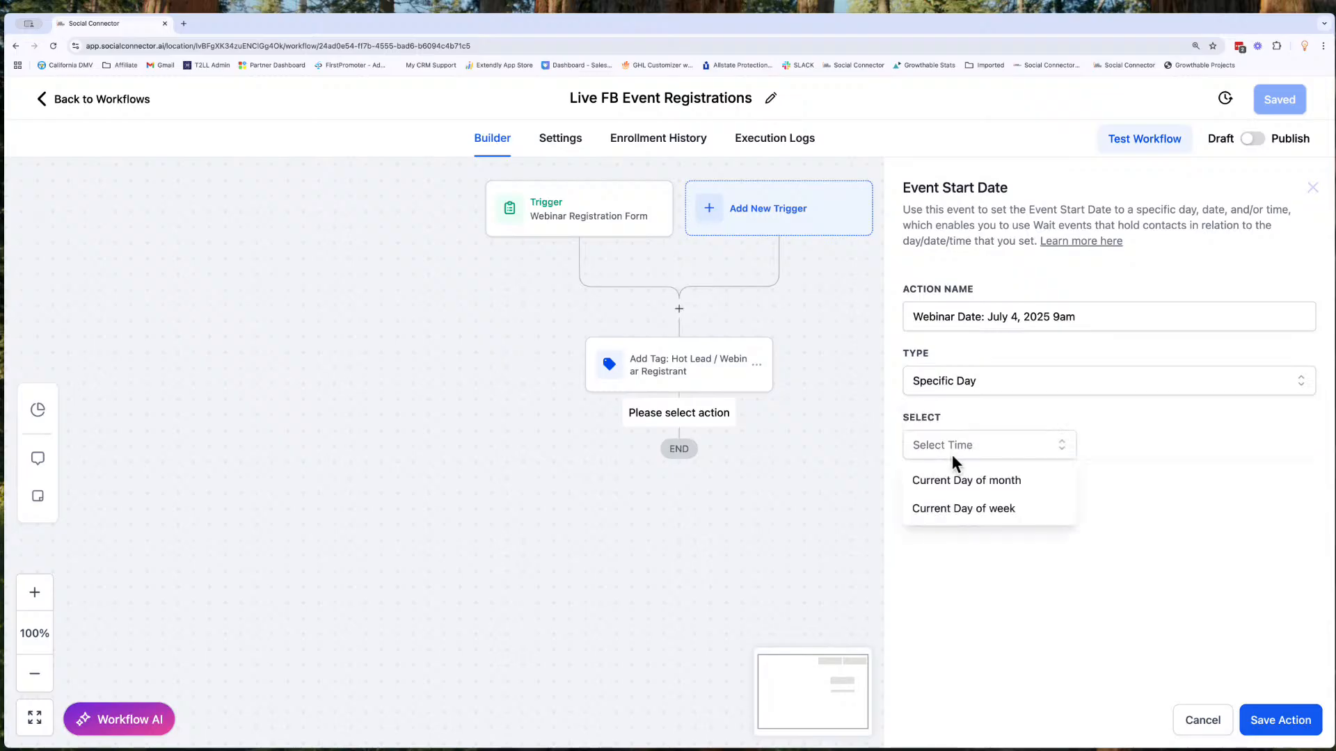
pyautogui.click(985, 508)
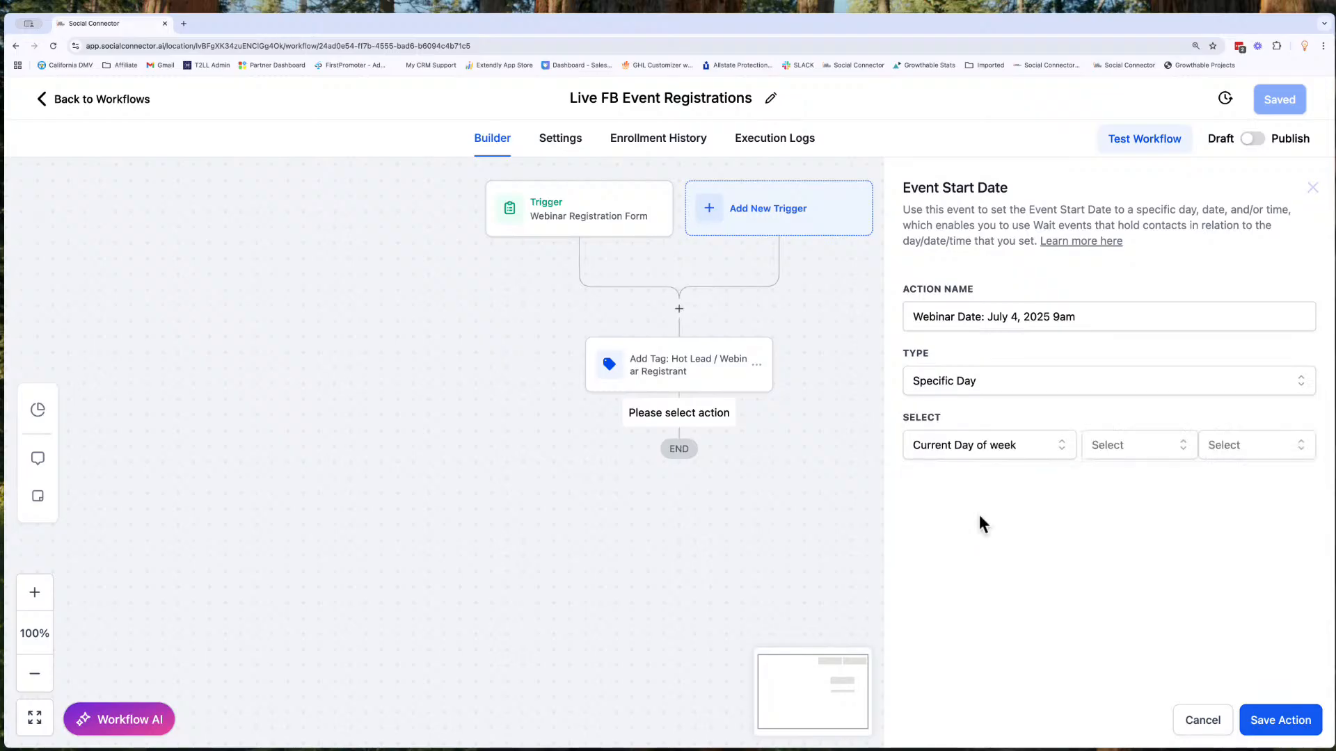
pyautogui.click(1116, 448)
pyautogui.click(1112, 506)
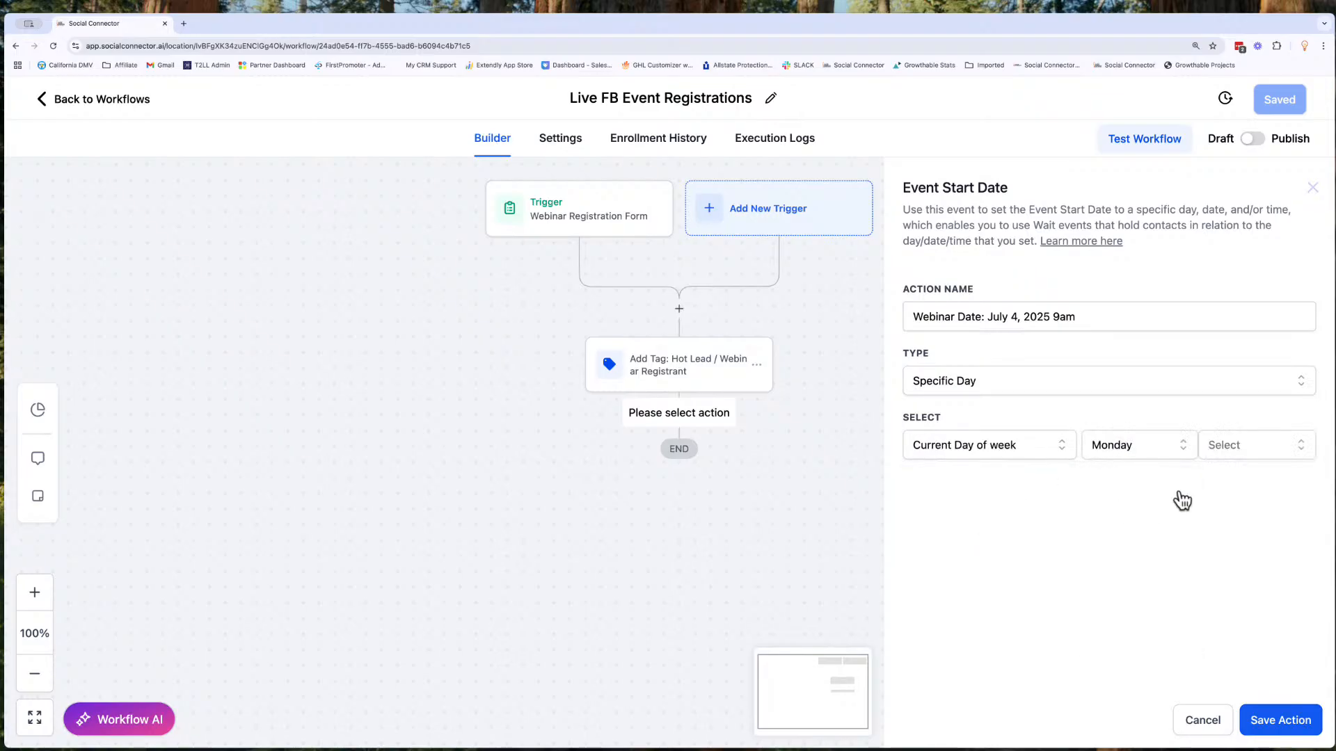
pyautogui.click(1216, 447)
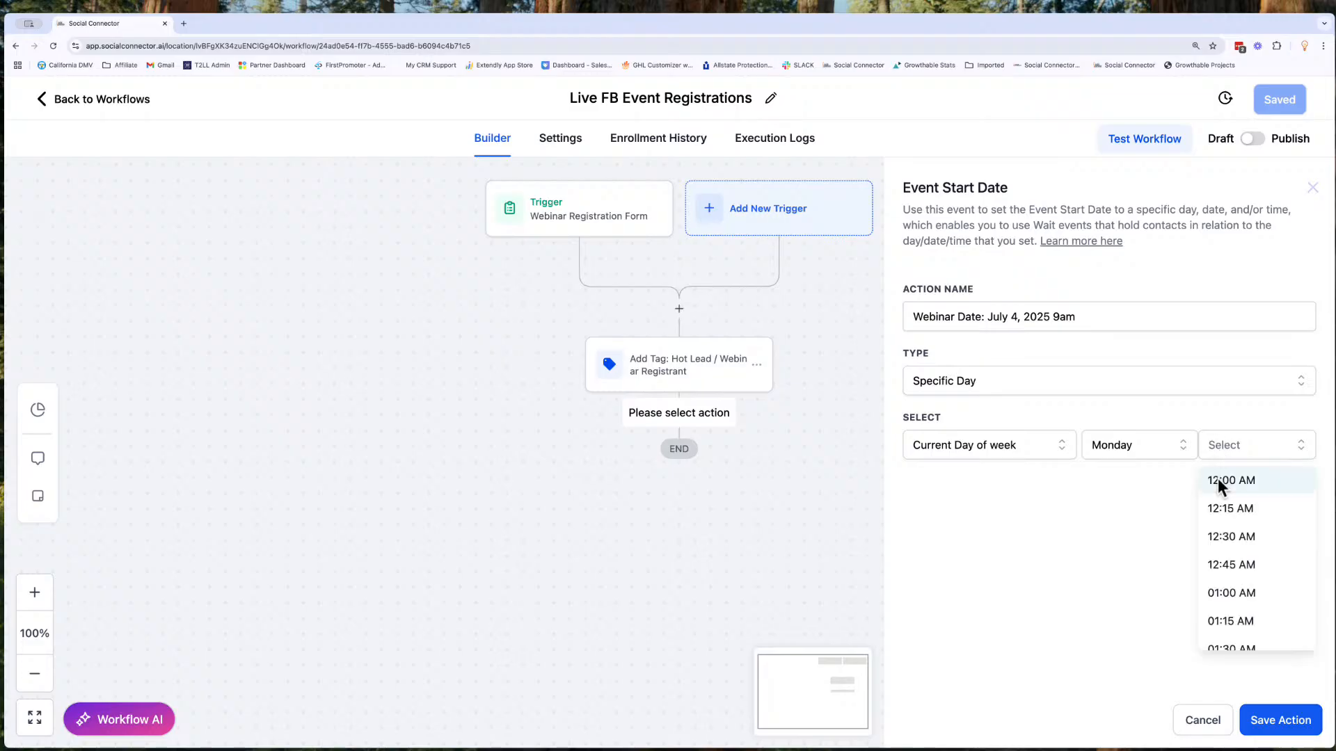
pyautogui.click(939, 449)
# - Set the event start type to Specific Date/Time and choose July 4, 2025 as the date
pyautogui.click(991, 387)
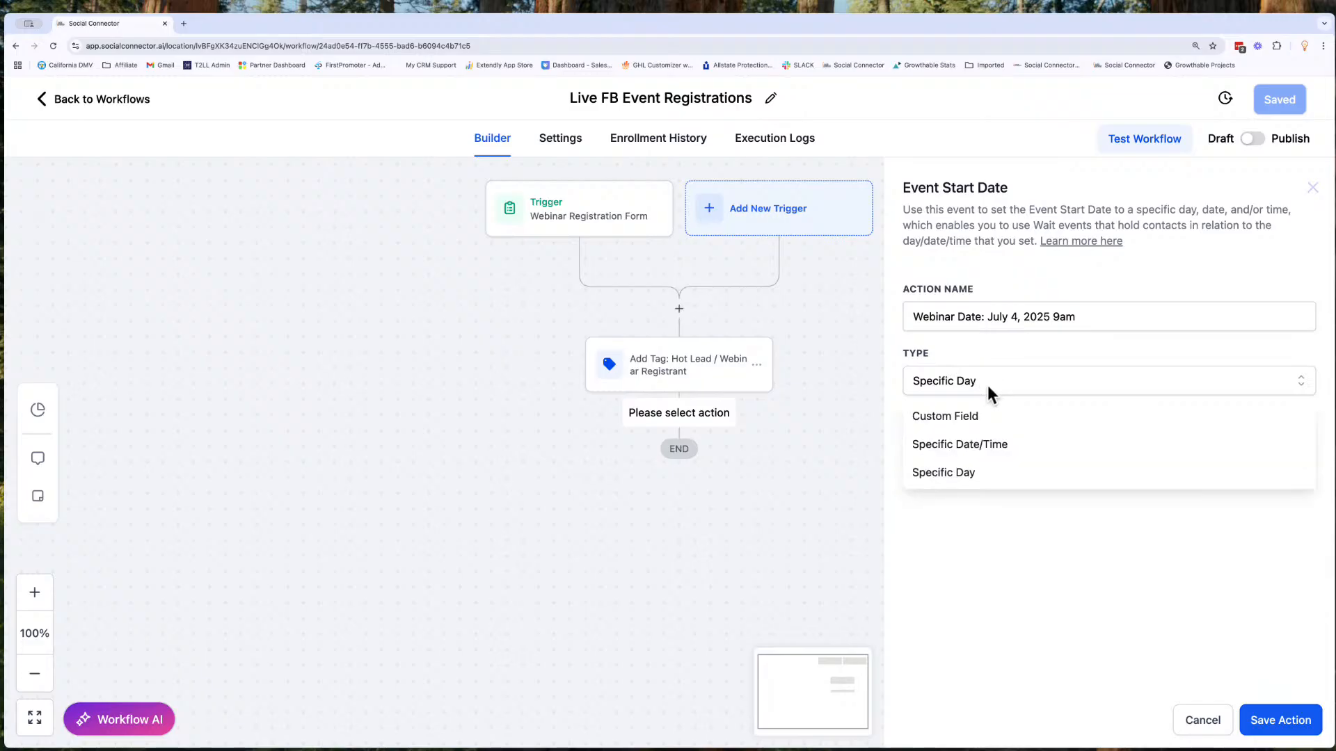
pyautogui.click(971, 447)
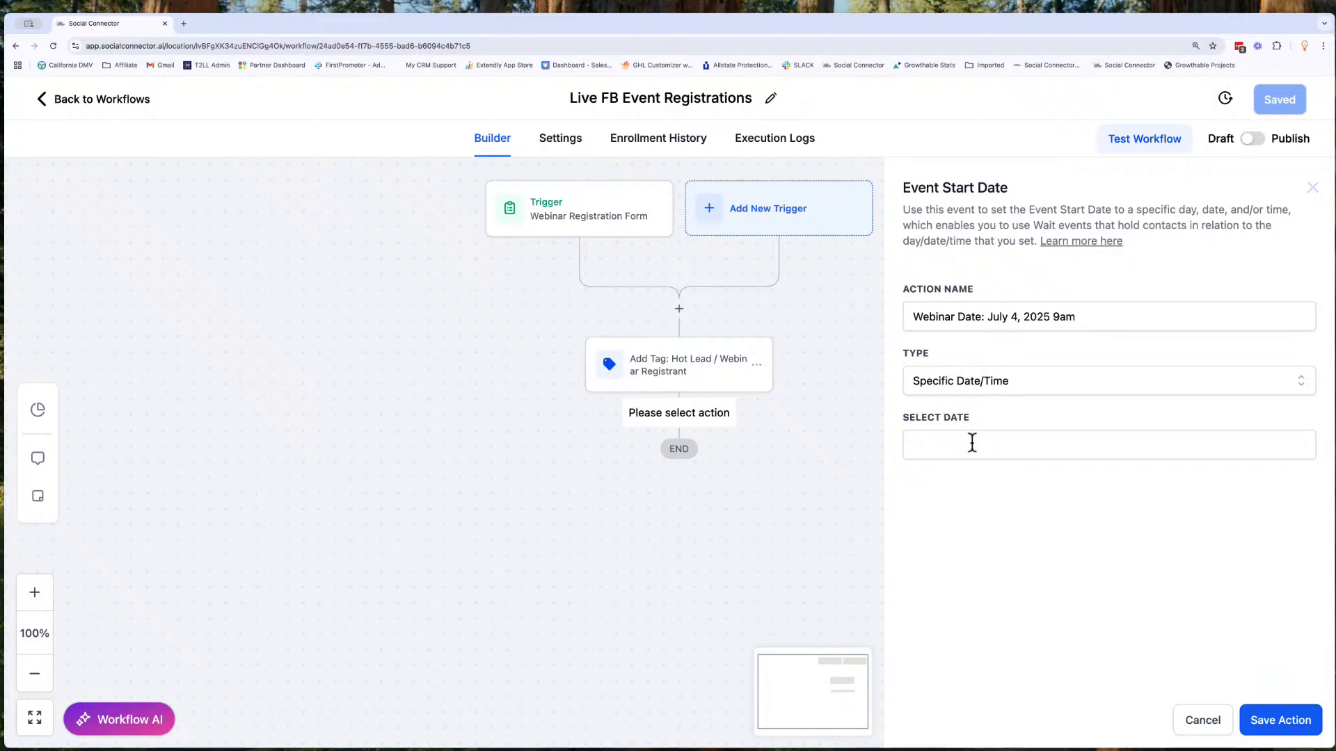
pyautogui.click(970, 446)
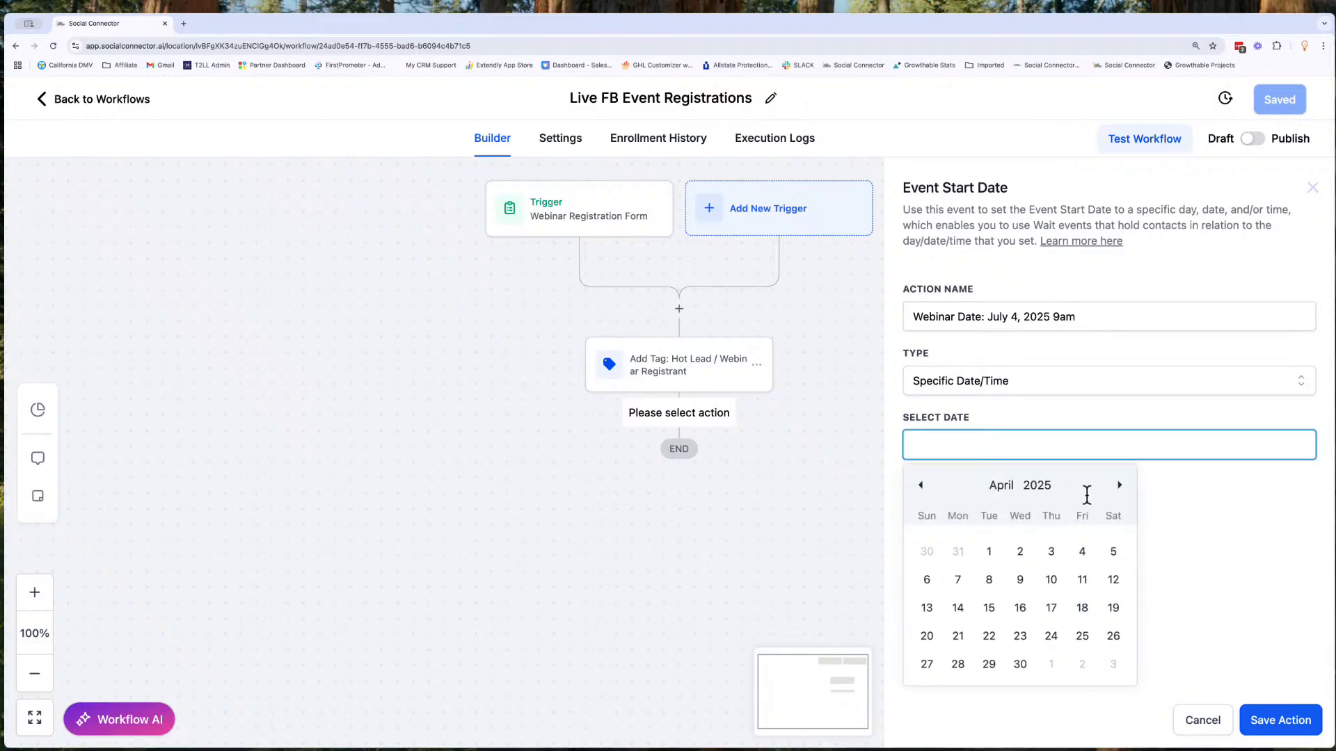
pyautogui.click(1120, 487)
pyautogui.click(1120, 487)
pyautogui.click(1120, 487)
pyautogui.click(1081, 556)
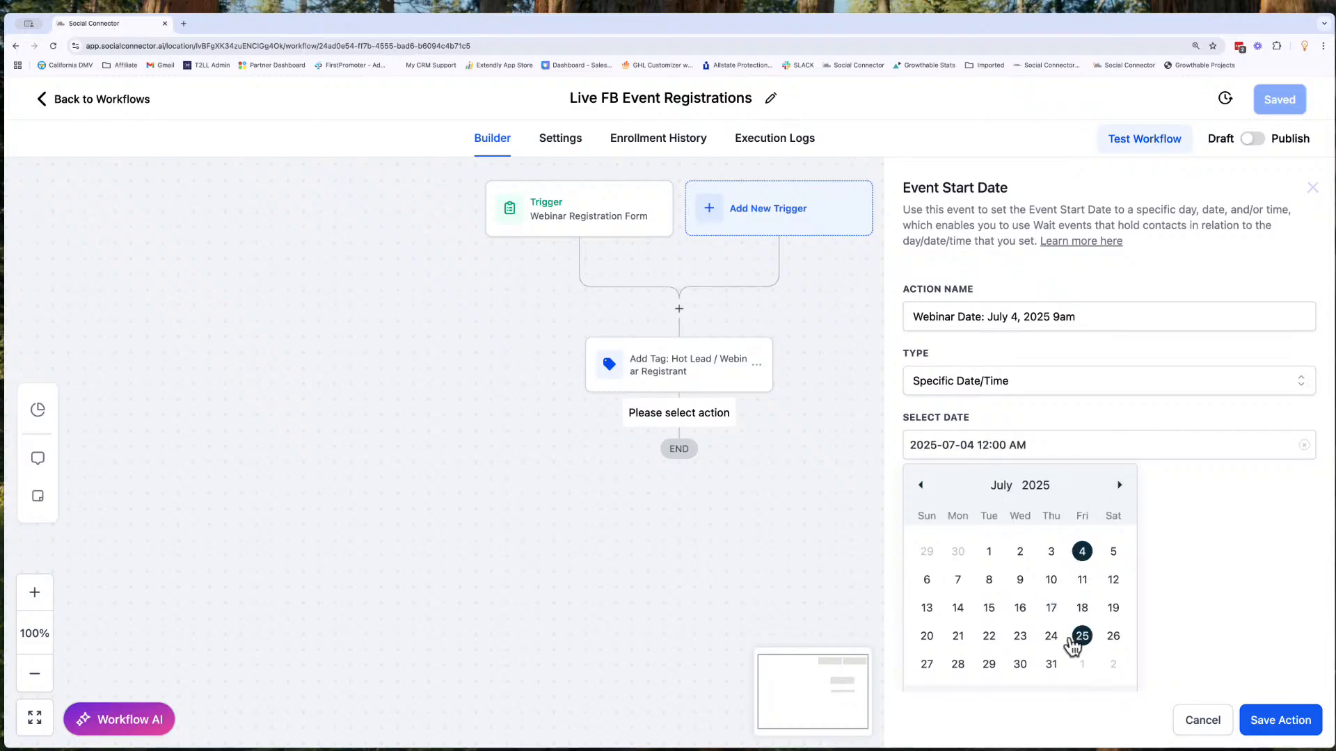
# - Set the event start time to 9:00 AM and save both the action and the workflow
pyautogui.scroll(-1, 1071, 636)
pyautogui.click(1020, 668)
pyautogui.write('9')
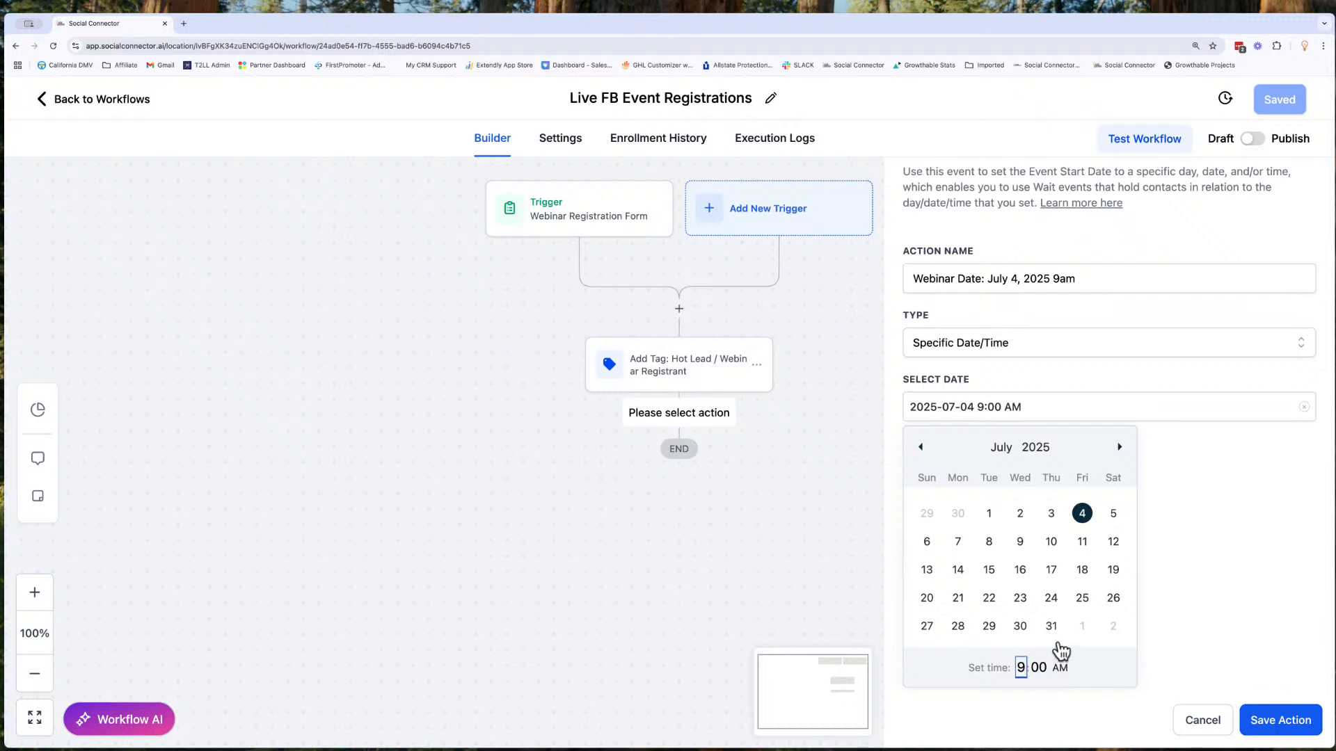
pyautogui.click(1198, 655)
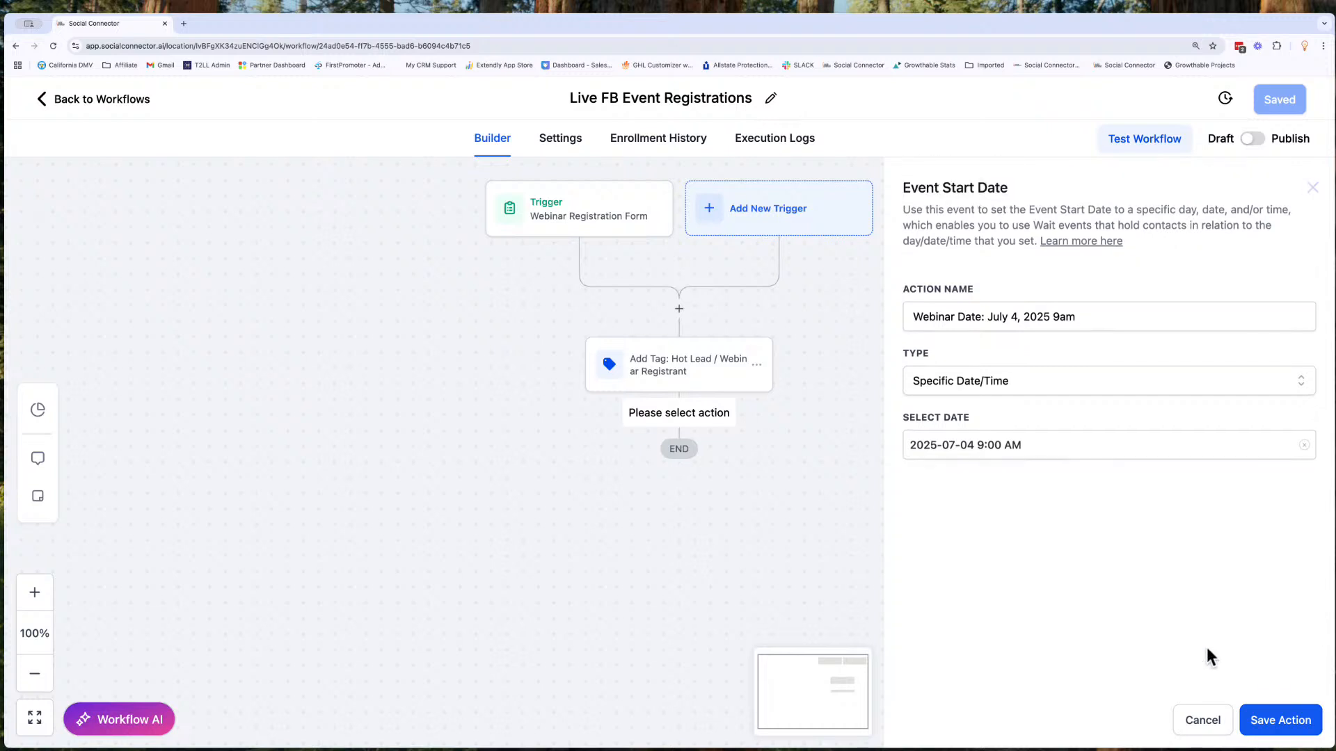
pyautogui.click(1281, 719)
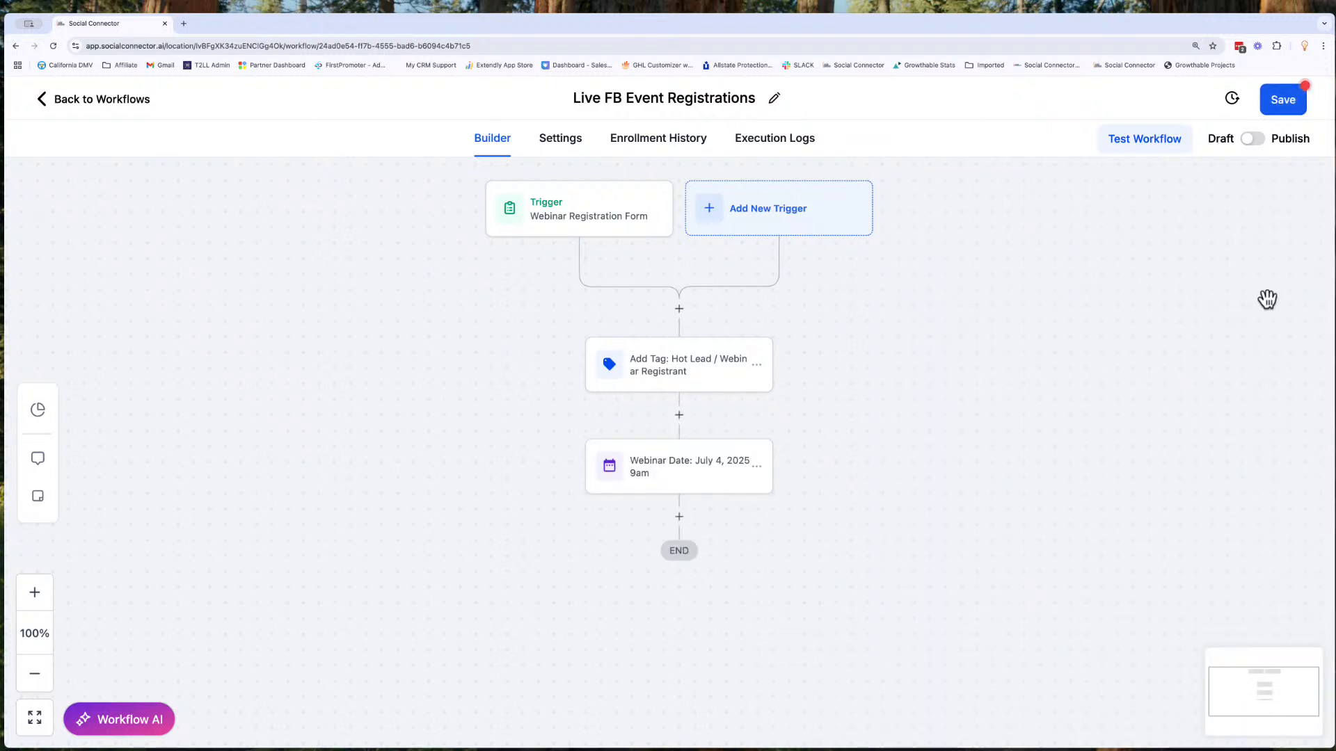
pyautogui.click(1289, 101)
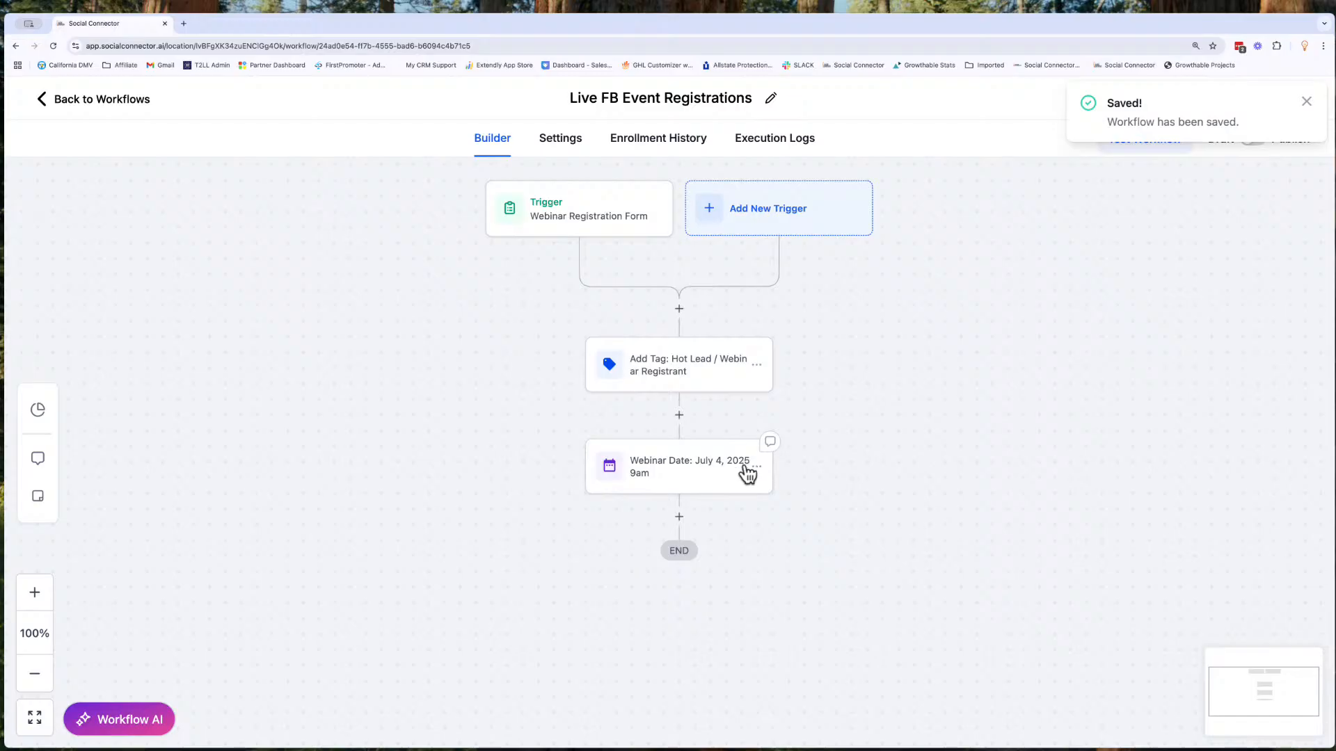
# - Review the timezone options in the workflow's communication settings and return to the builder
pyautogui.click(572, 146)
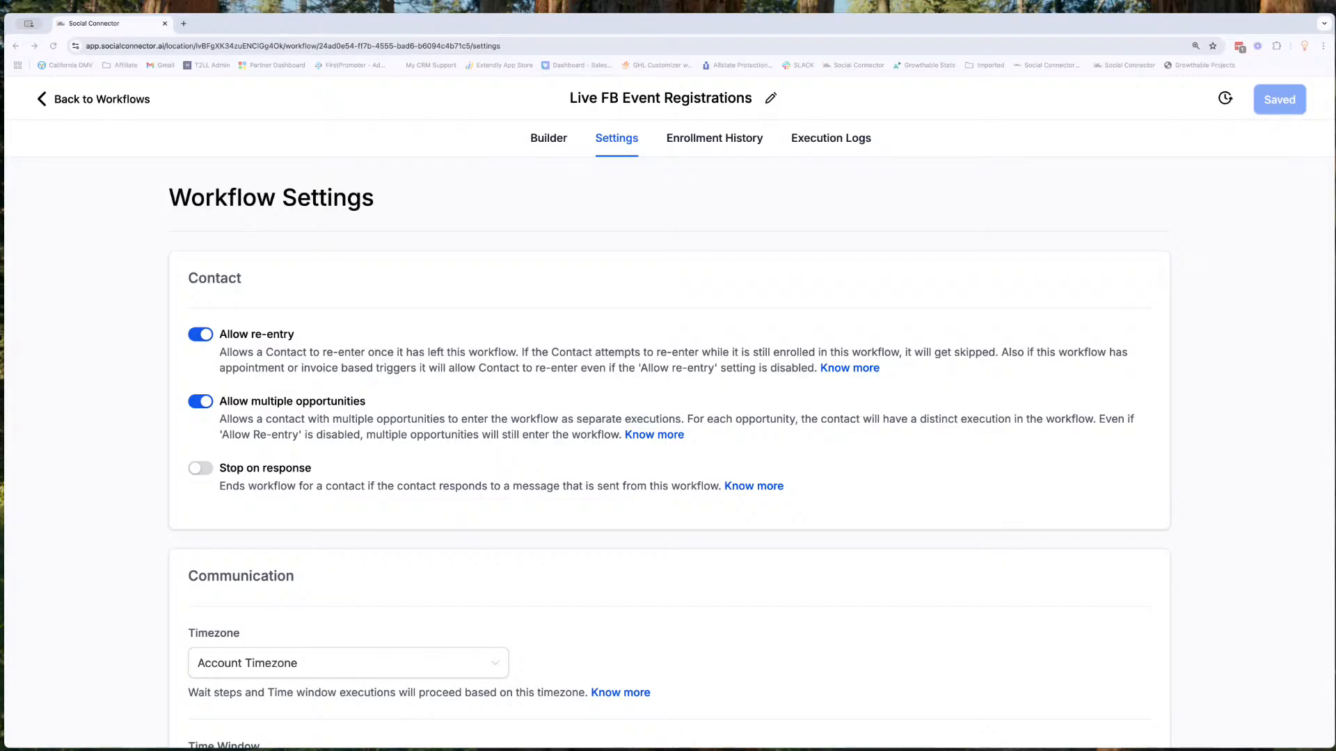
pyautogui.scroll(-5, 668, 452)
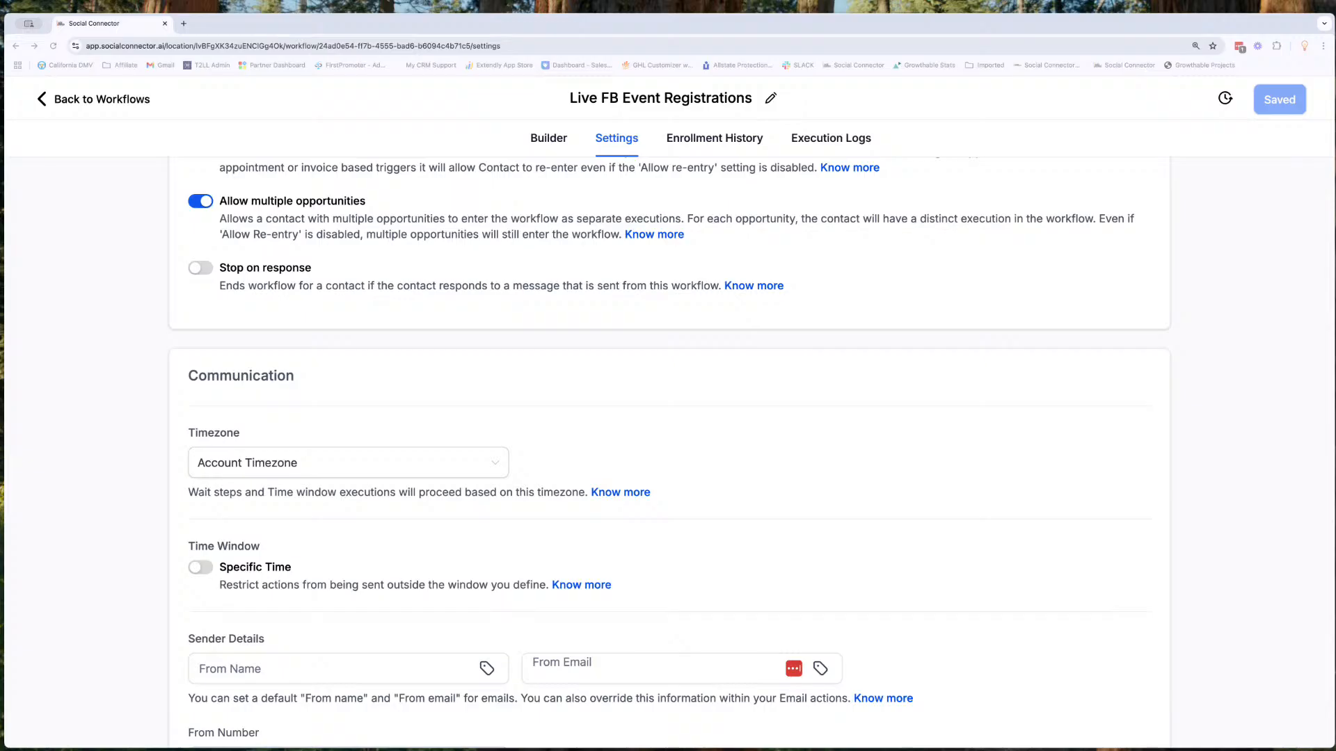
pyautogui.click(332, 464)
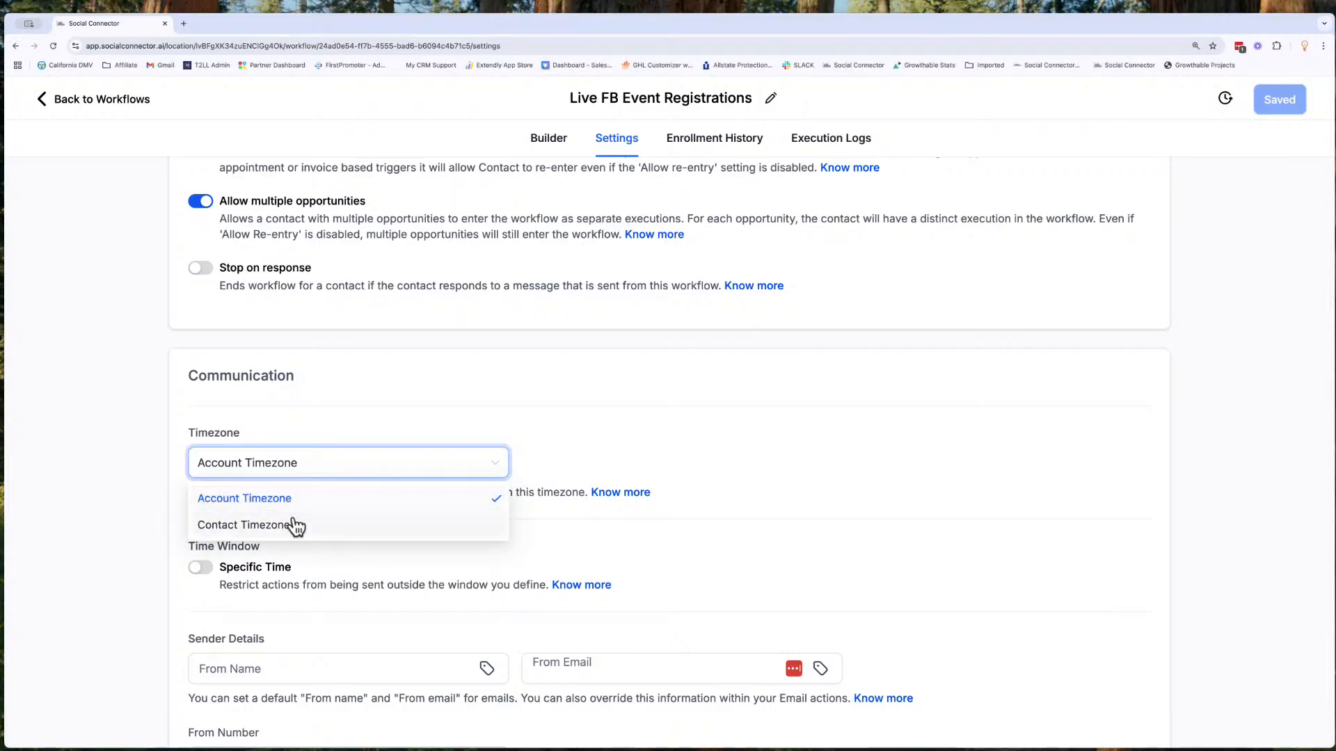
pyautogui.click(318, 462)
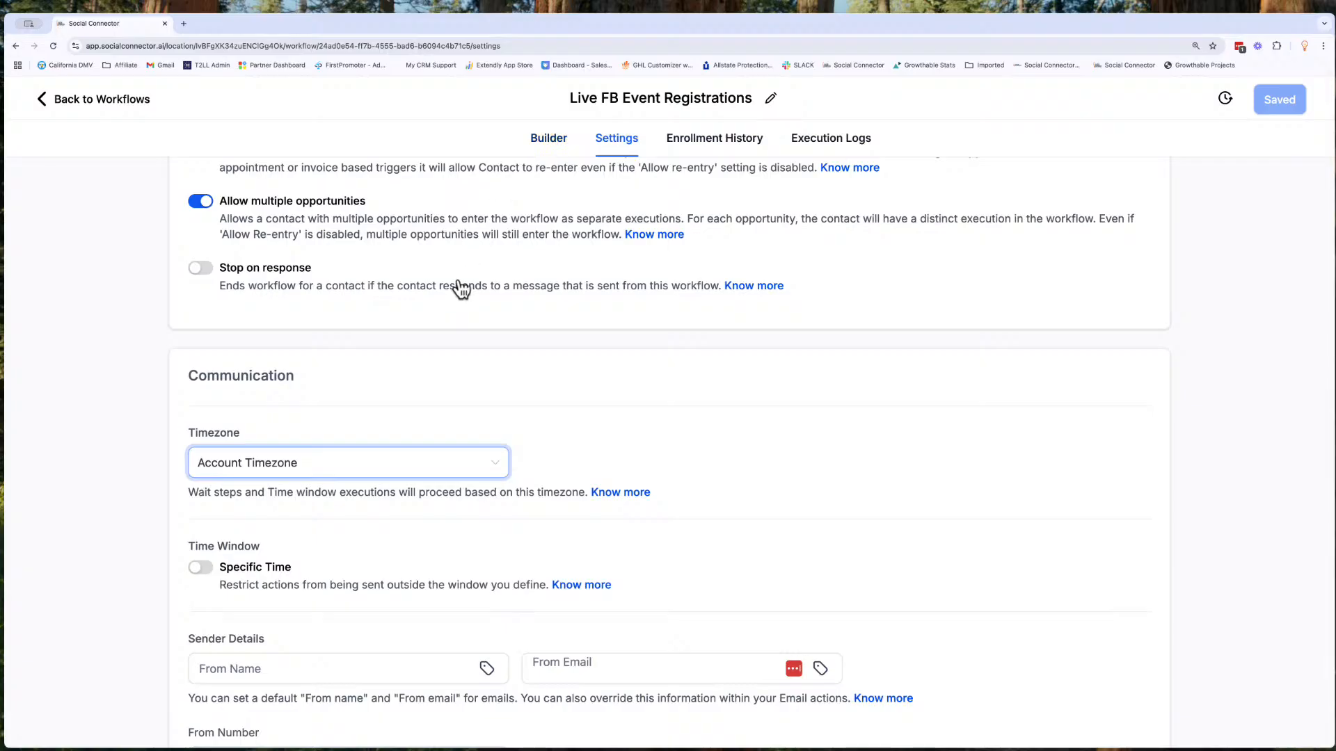
pyautogui.click(533, 139)
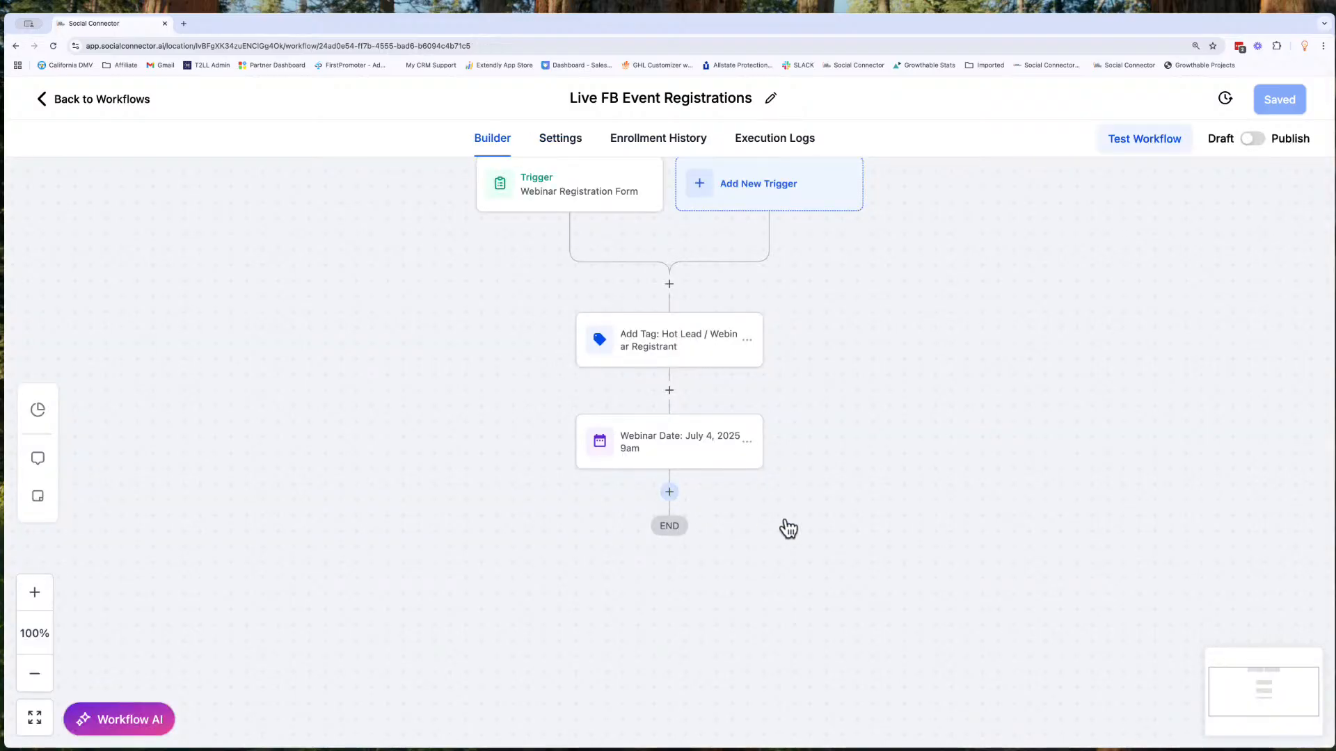
# - Insert an SMS action below the webinar date action and begin its message with a fire emoji
pyautogui.click(669, 494)
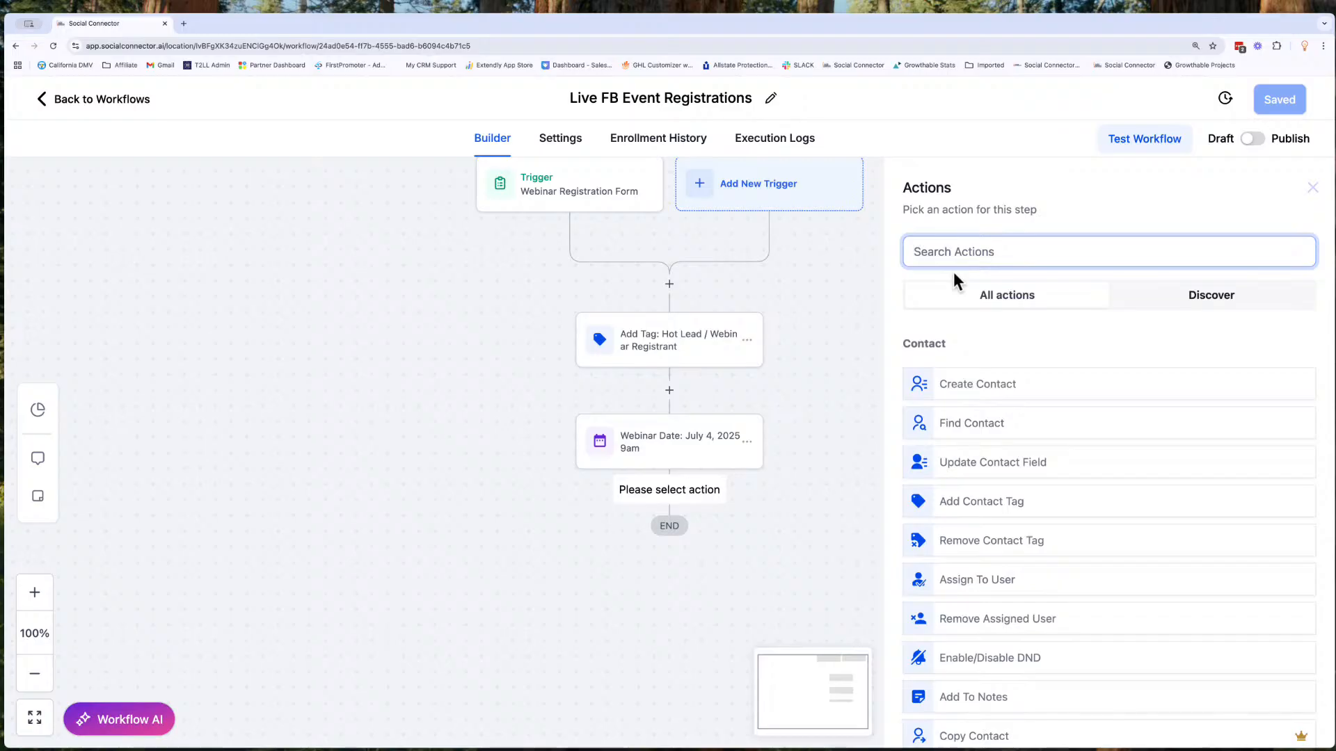
pyautogui.write('sms')
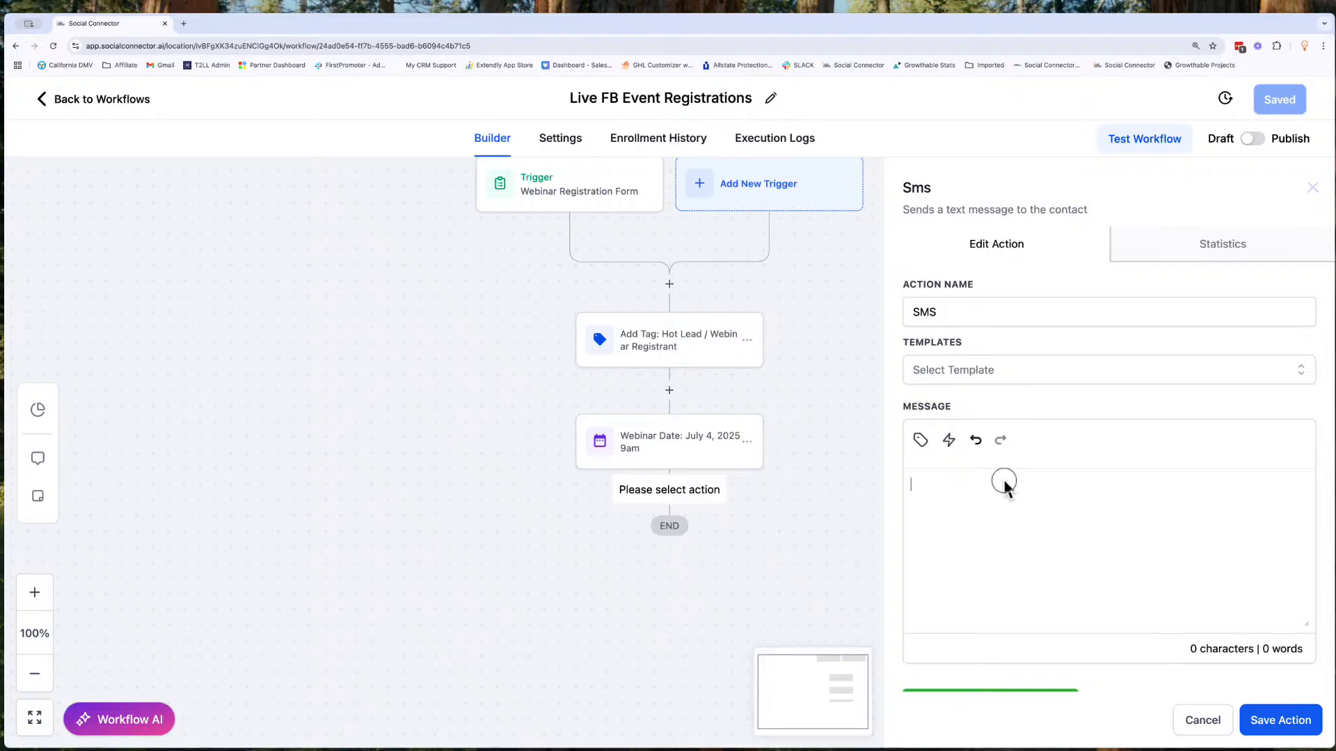
pyautogui.write('Cont')
pyautogui.press('BackSpace')
pyautogui.press('BackSpace')
pyautogui.press('BackSpace')
pyautogui.press('BackSpace')
pyautogui.rightClick(988, 495)
pyautogui.click(992, 499)
pyautogui.write('🔥')
# - Write "Congratulation {{contact.first_name}}" after the fire emoji in the SMS message
pyautogui.write('Congratulation {{contact.first')
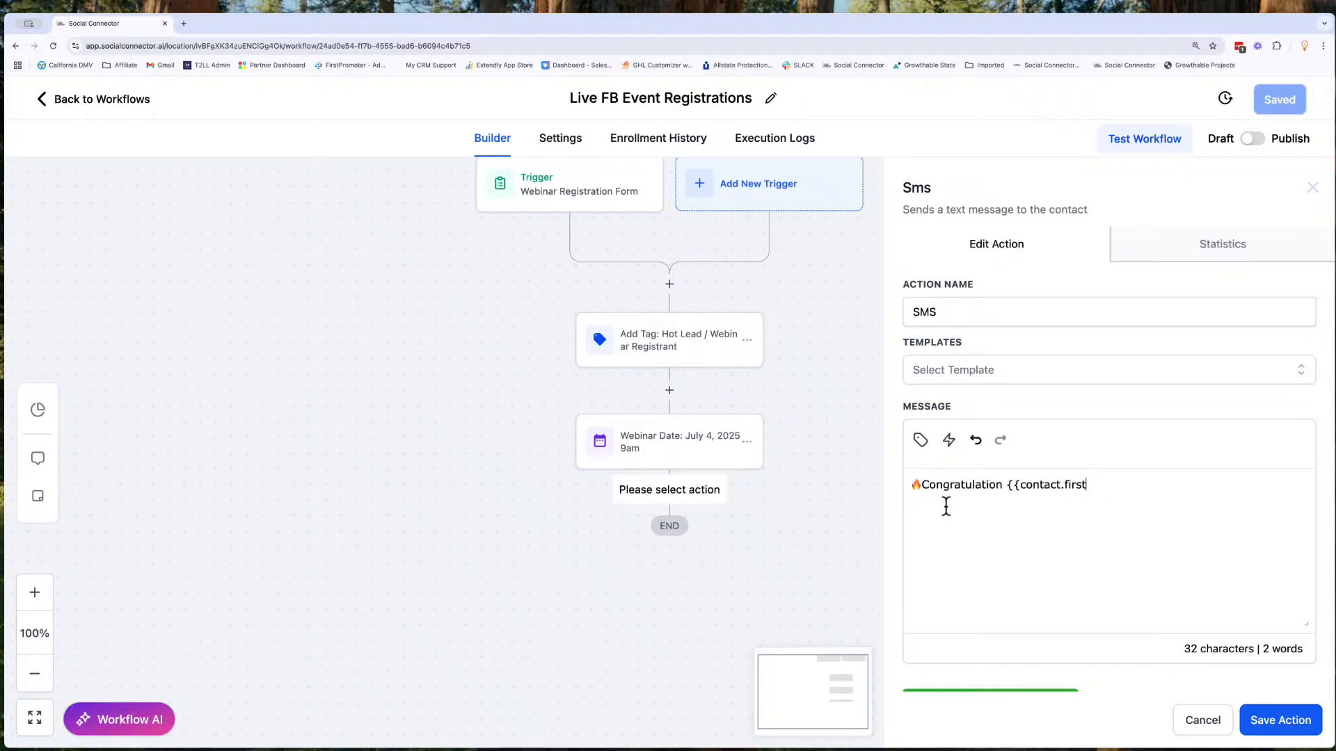
pyautogui.write('_name}}')
# - Continue the SMS message with "! You are now registered for the 4th of July Financial Freedom webinar."
pyautogui.write('!You ar')
pyautogui.press('BackSpace')
pyautogui.press('BackSpace')
pyautogui.press('BackSpace')
pyautogui.press('BackSpace')
pyautogui.press('BackSpace')
pyautogui.press('BackSpace')
pyautogui.write('You are now registered for the 4th of July Financial Freedom webinar.')
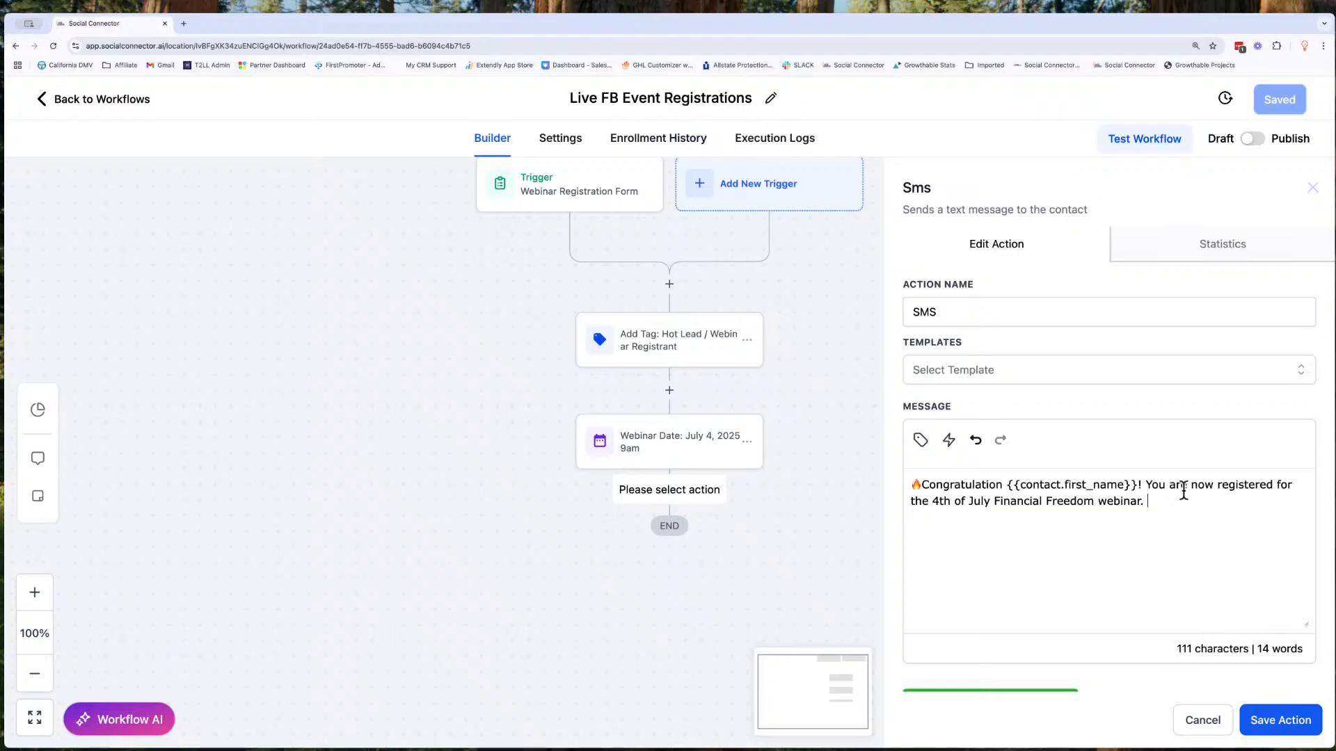
# - Append "The webinar starts on July 4th at 9am PT, 11am CT, 12pm ET. Click this link when you're ready to join:" to the SMS message
pyautogui.write('The webinar starts on July 4th at 9am PT, 11am CT, 12pm ET.')
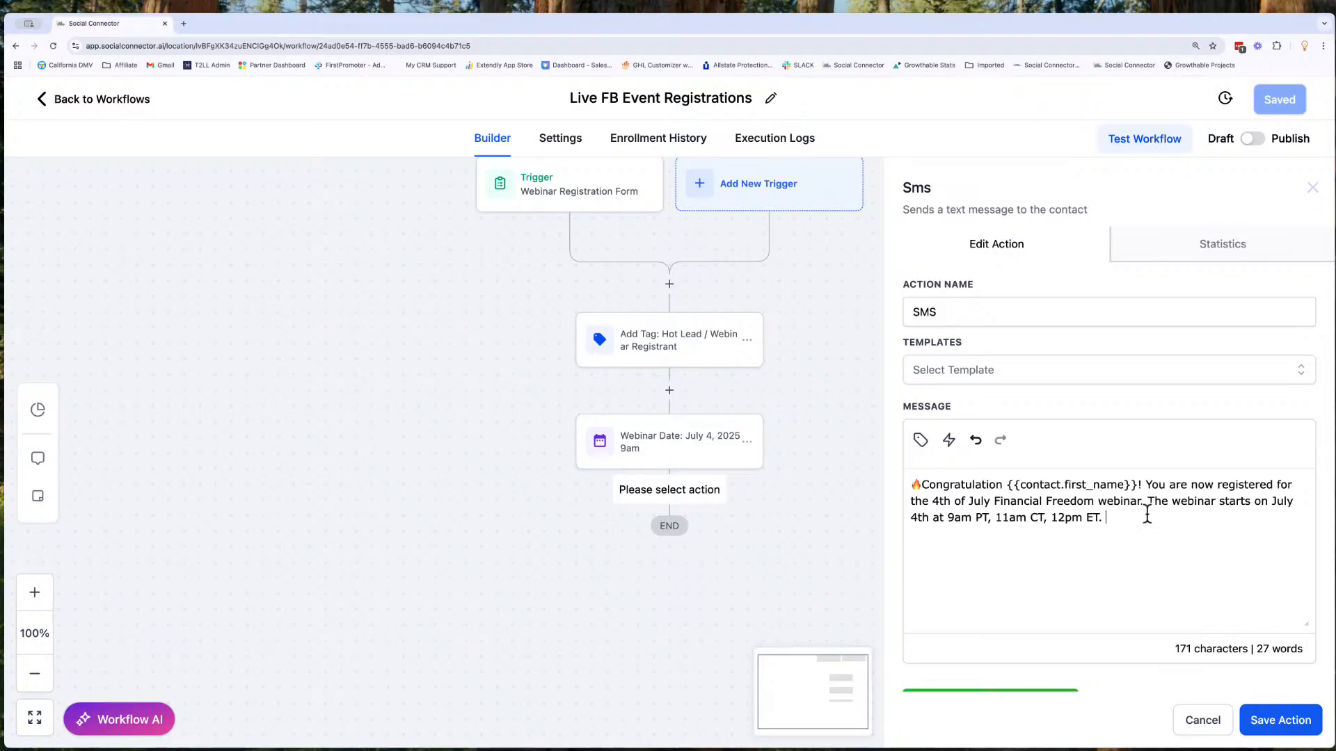
pyautogui.write("Click this link when you're ready to join:")
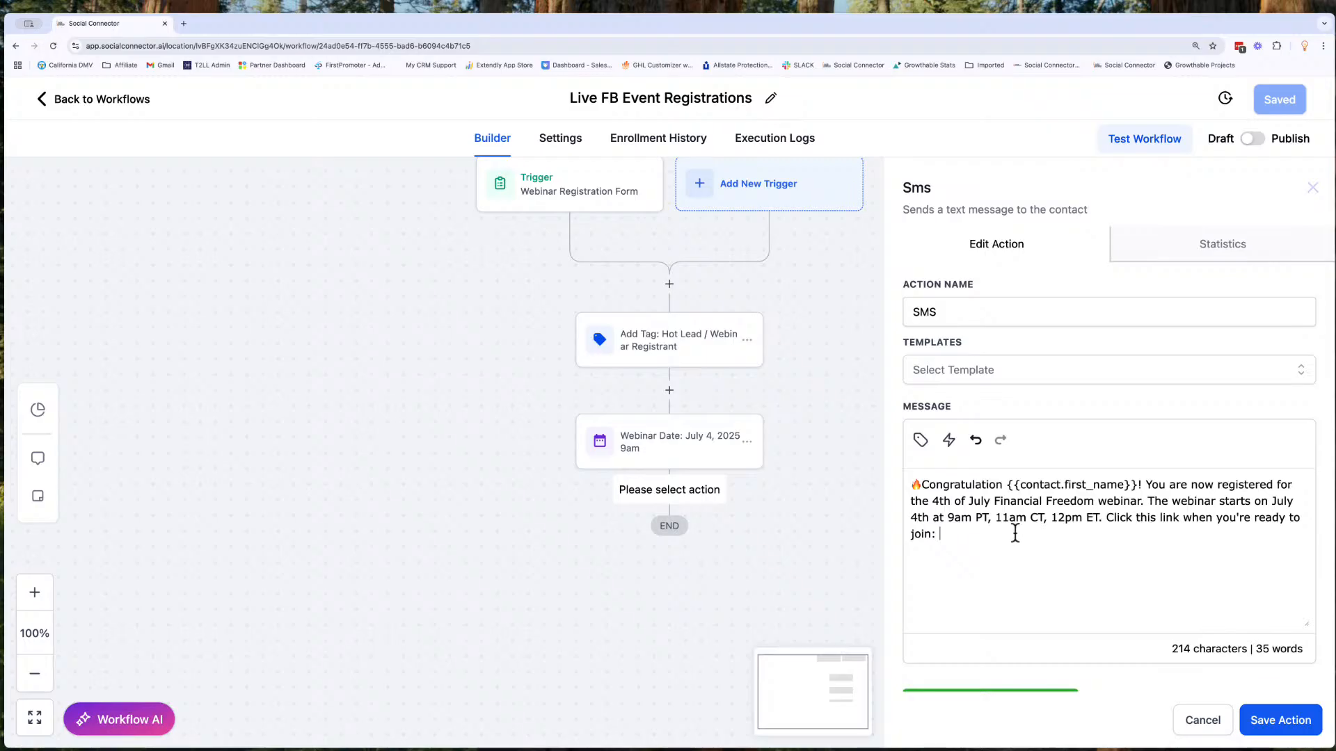
# - End the SMS message with the placeholder "THIS IS THE LINK" and save the SMS action
pyautogui.write('THISISTHE')
pyautogui.press('BackSpace')
pyautogui.press('BackSpace')
pyautogui.press('BackSpace')
pyautogui.press('BackSpace')
pyautogui.press('BackSpace')
pyautogui.write('IS THE LINK')
pyautogui.scroll(-1, 1097, 583)
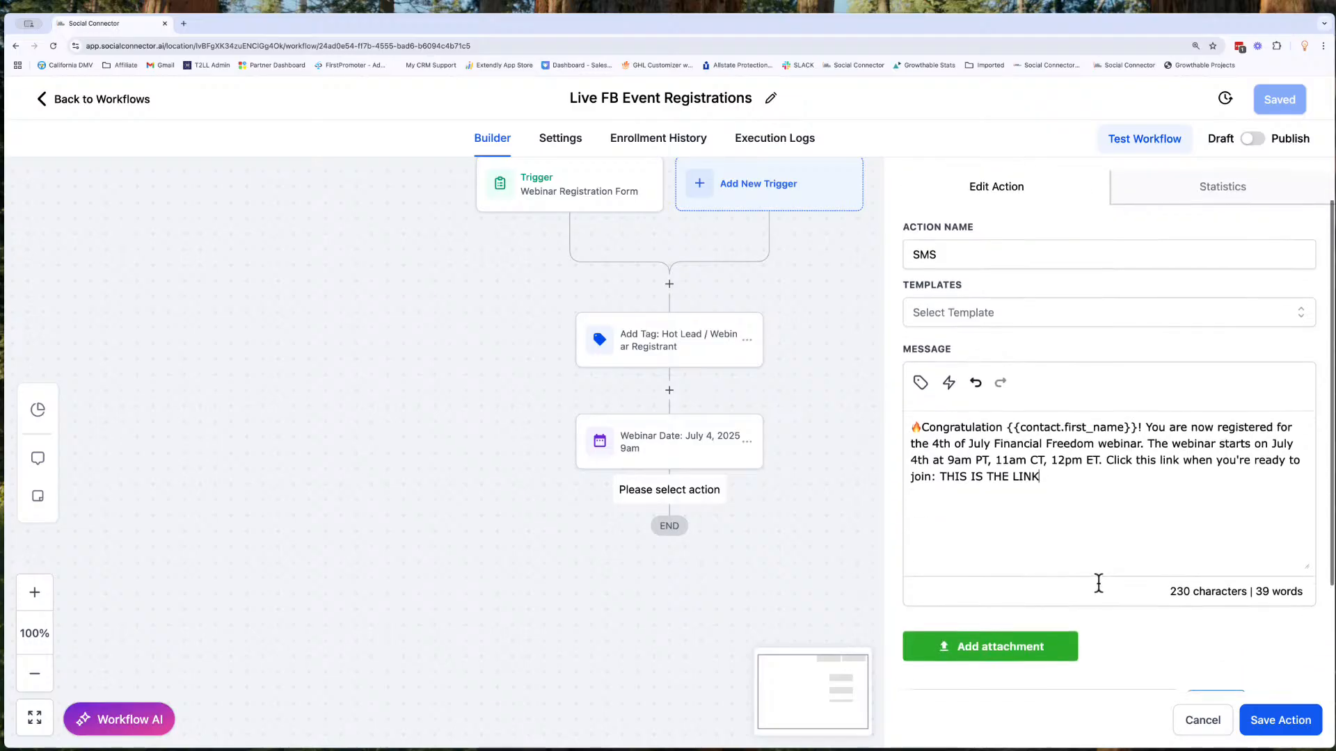
pyautogui.click(1287, 721)
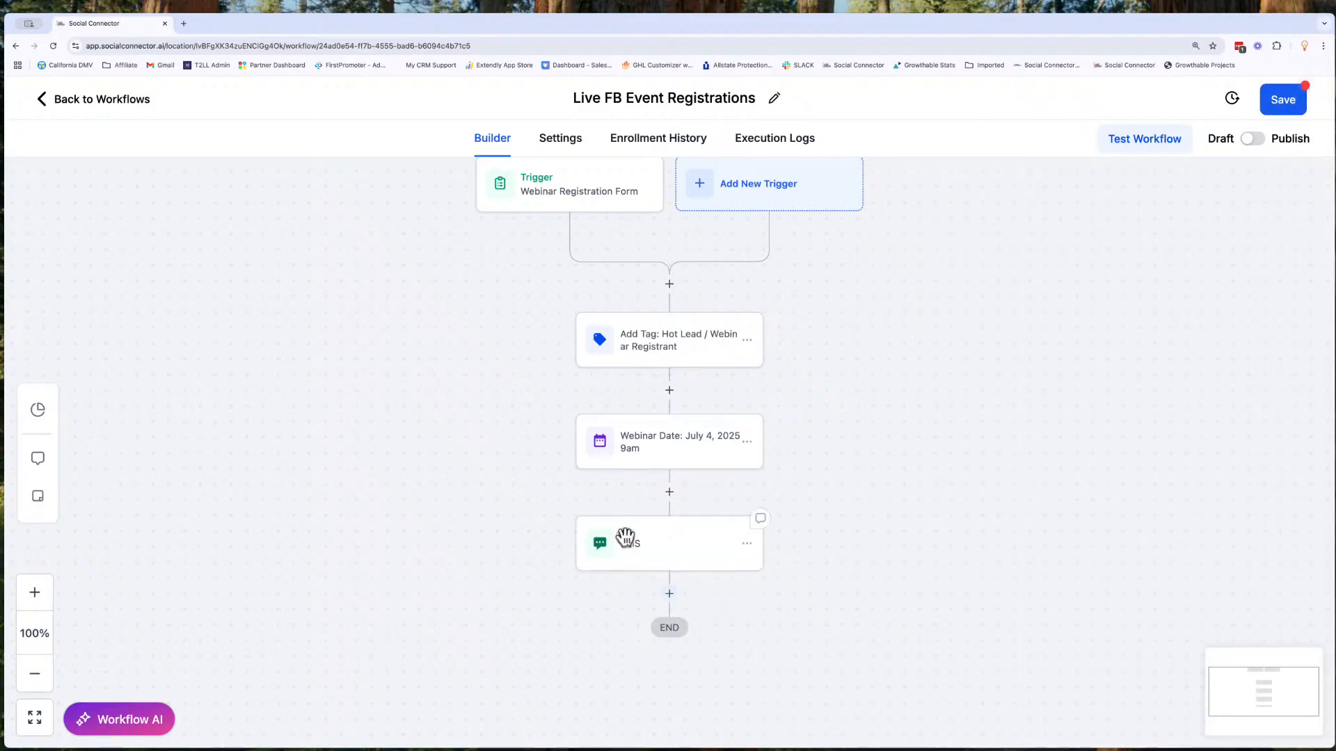
# - Rename the SMS action as "SMS: Webinar Registration" and save it
pyautogui.click(625, 541)
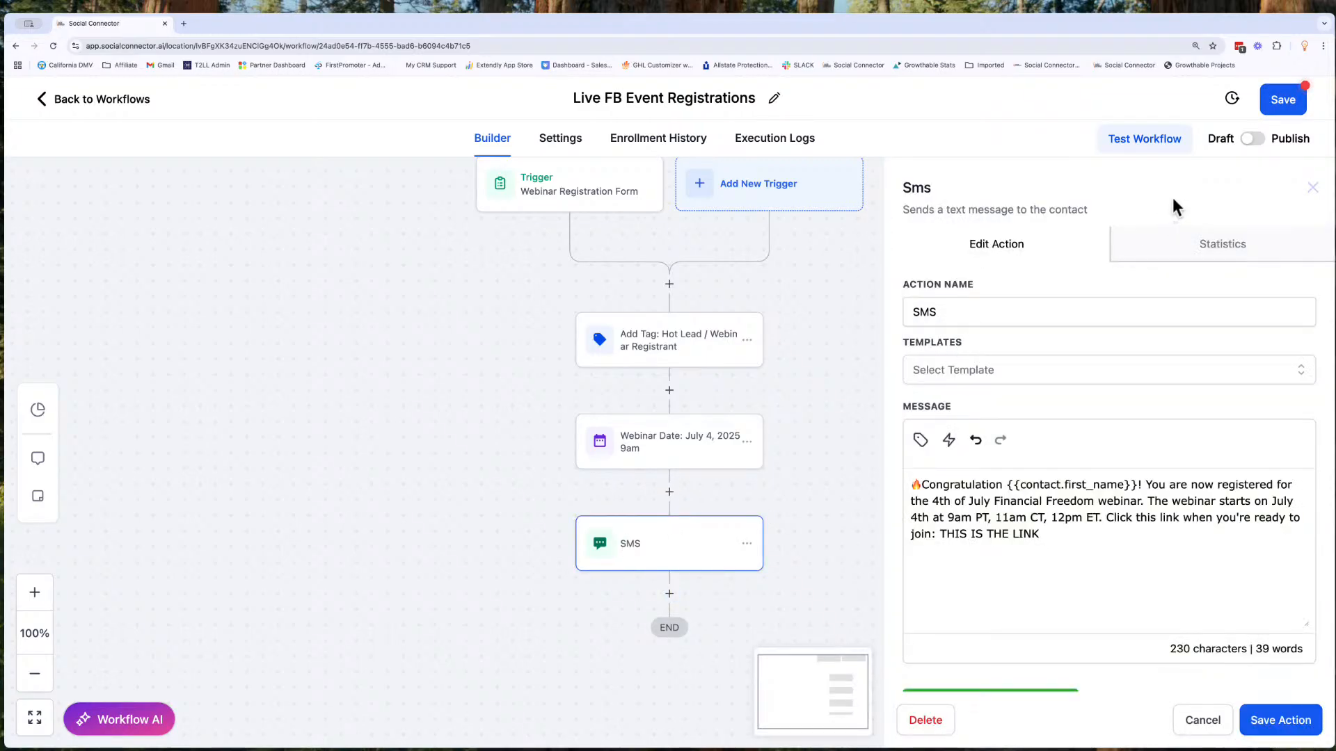
pyautogui.click(963, 311)
pyautogui.write(':')
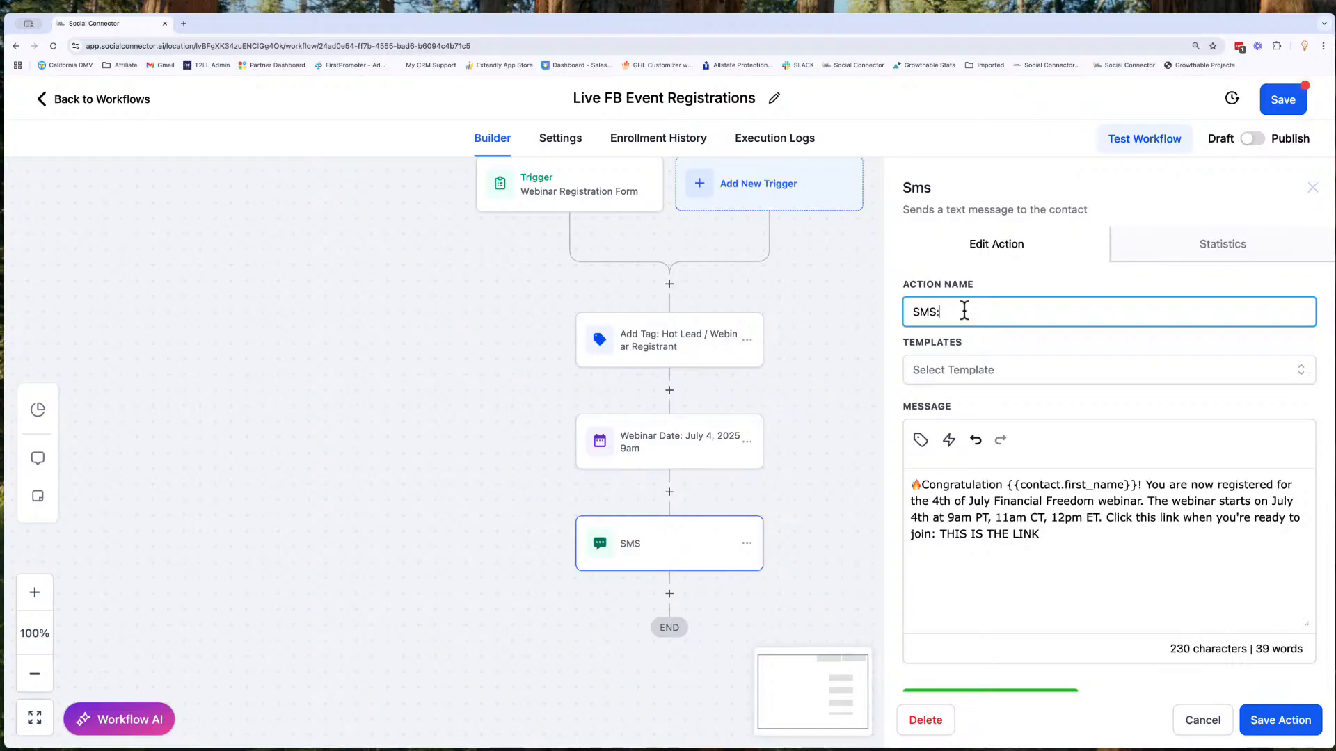
pyautogui.write(' Webinar Rei')
pyautogui.press('BackSpace')
pyautogui.write('gistration')
pyautogui.click(1273, 727)
# - Add a Wait action below the registration SMS and make it wait for Event / Appointment time
pyautogui.scroll(-3, 596, 553)
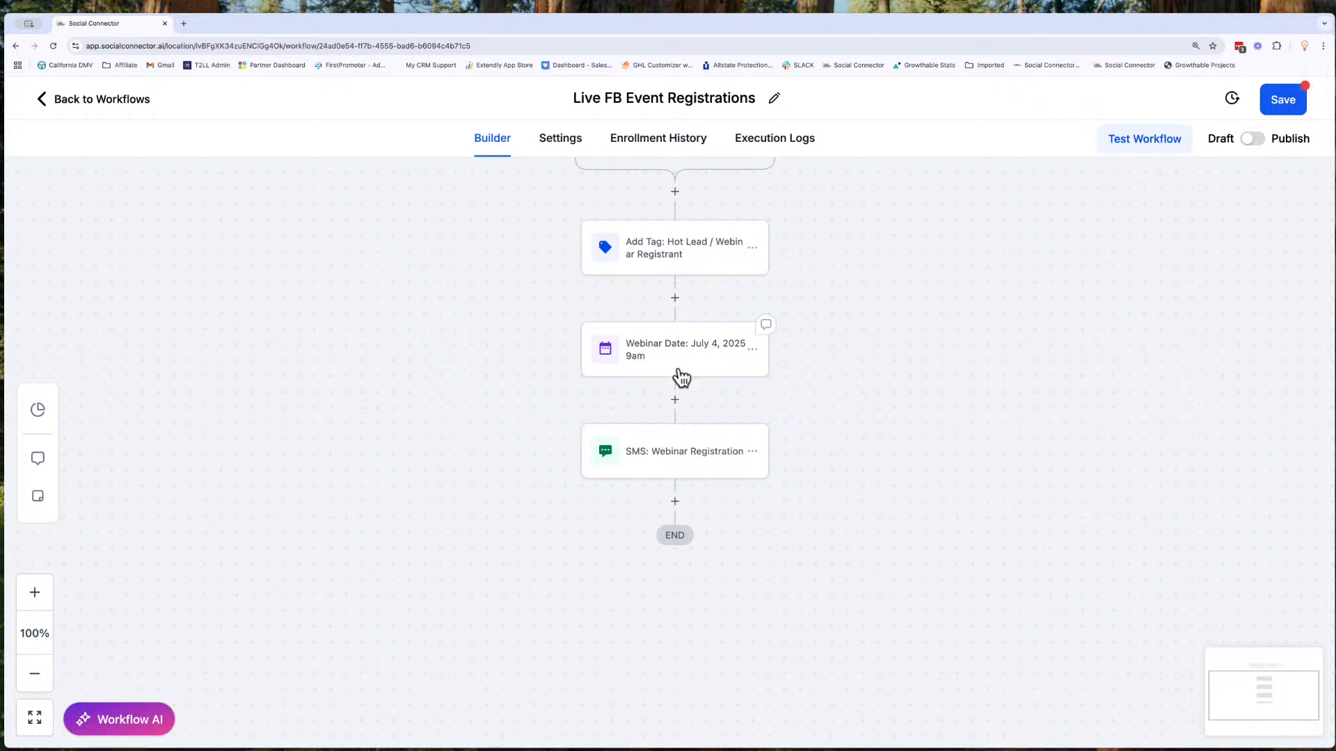
pyautogui.click(675, 502)
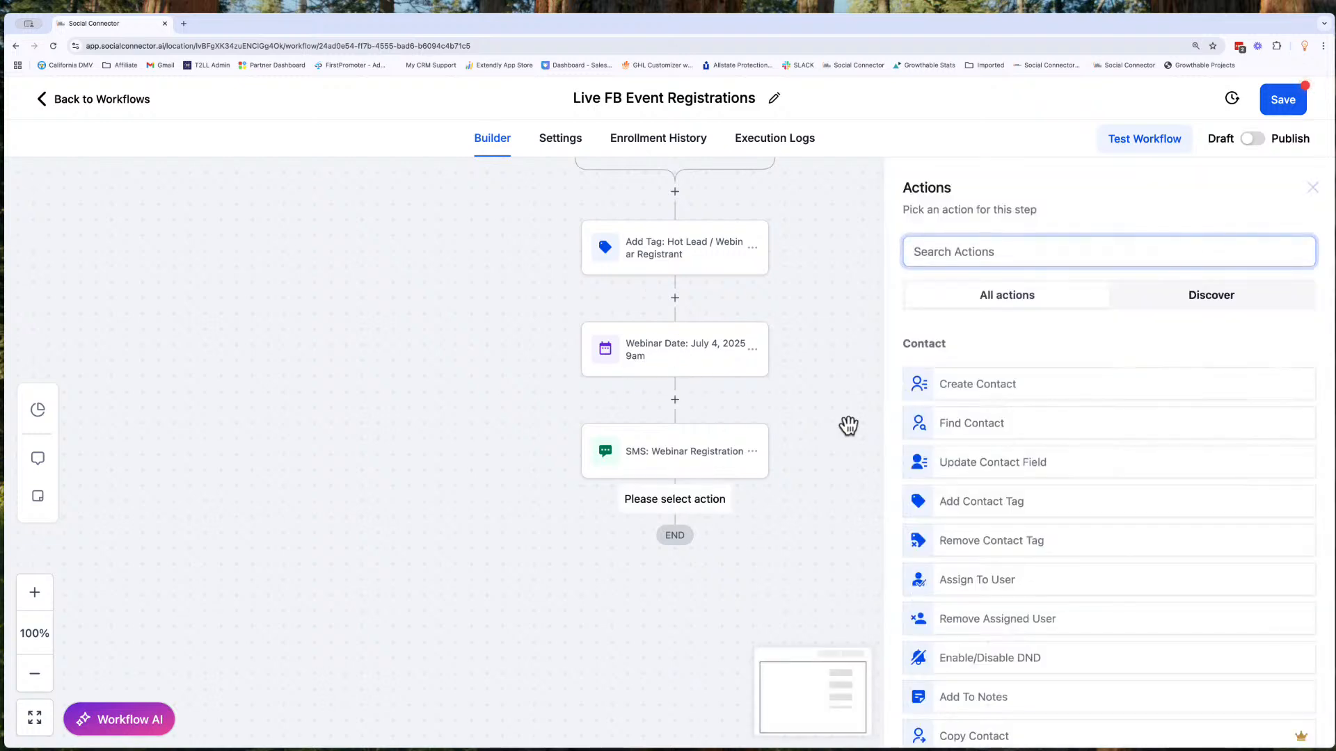
pyautogui.write('wait')
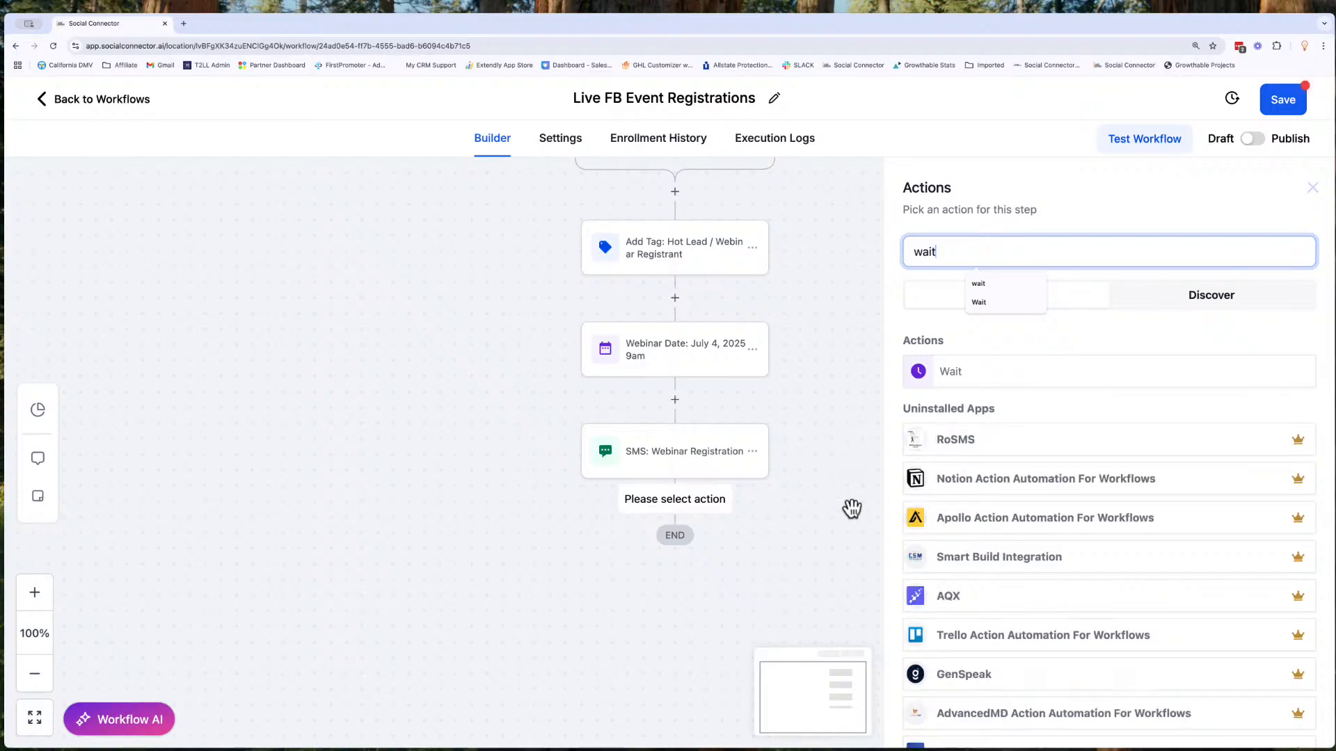
pyautogui.click(957, 375)
pyautogui.click(707, 355)
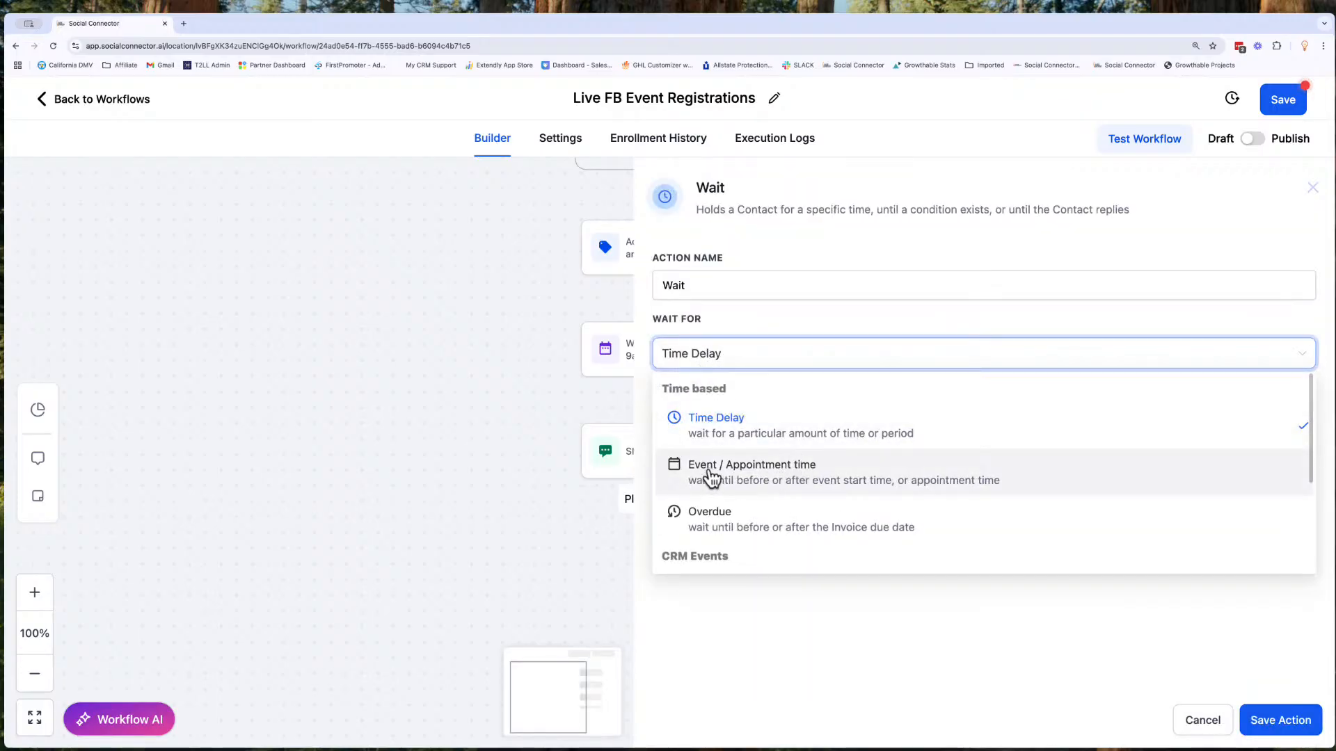
pyautogui.click(765, 476)
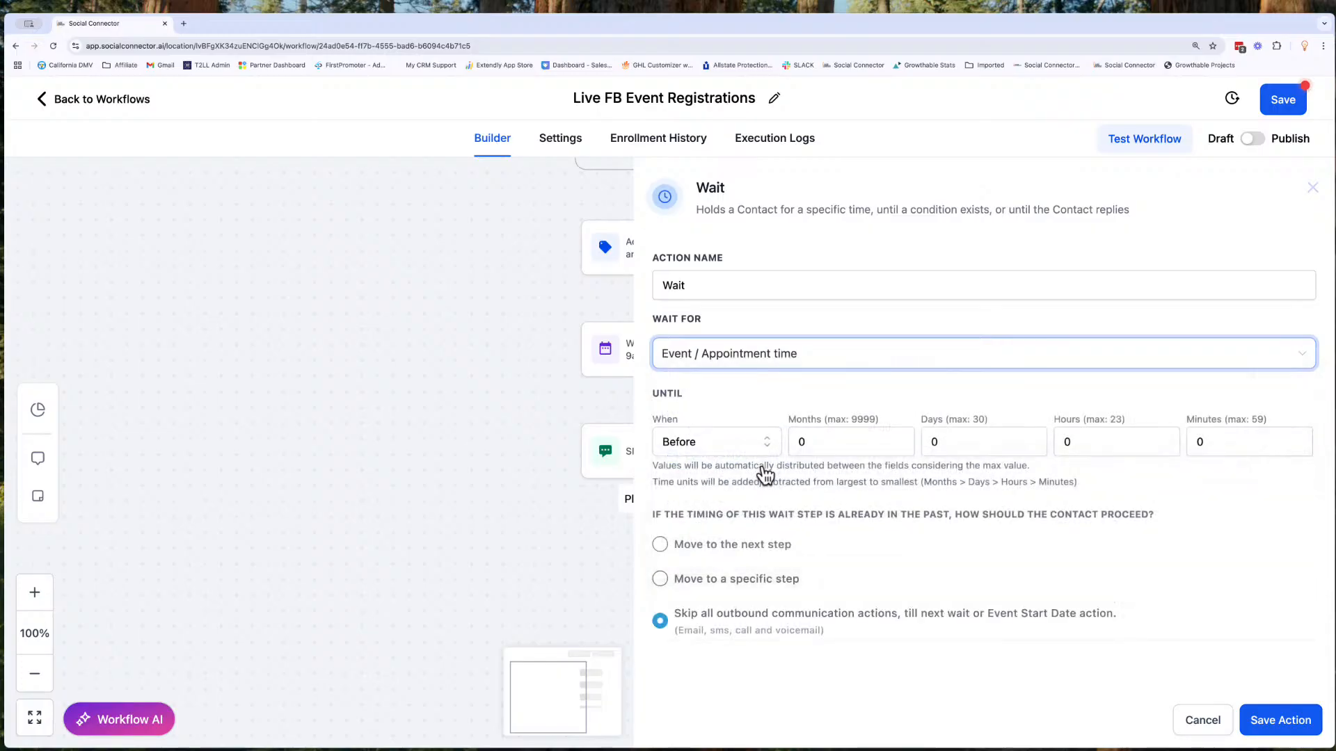
# - Try a wait of 6 days and 6 hours before the event
pyautogui.click(933, 443)
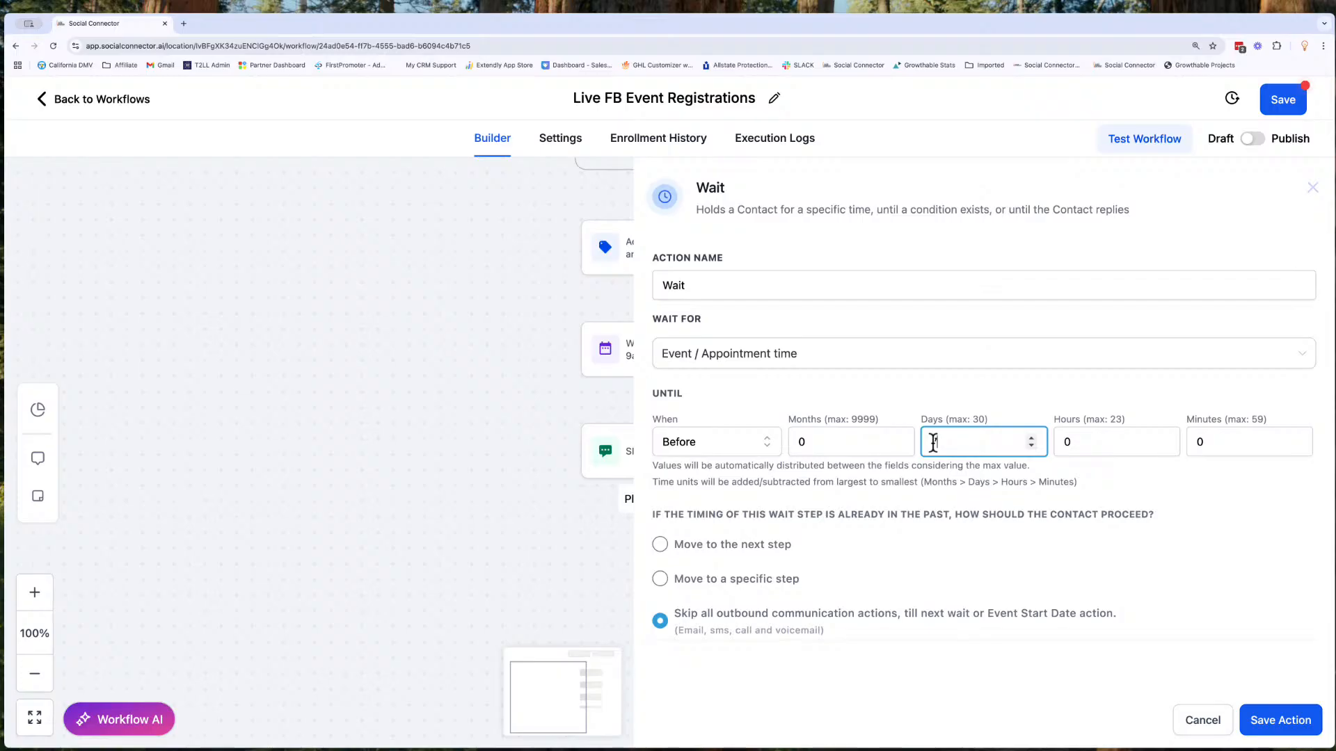
pyautogui.write('7')
pyautogui.press('BackSpace')
pyautogui.write('6')
pyautogui.click(1074, 446)
pyautogui.press('BackSpace')
pyautogui.write('6')
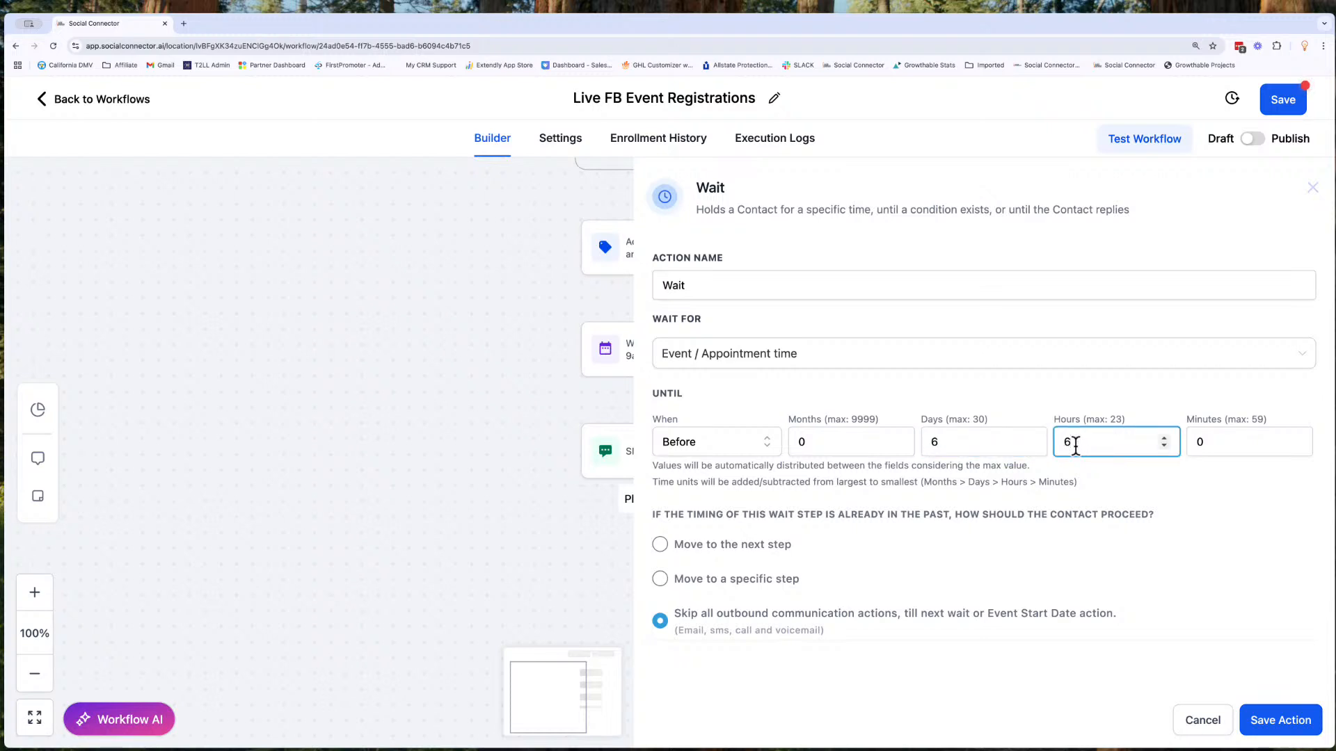
pyautogui.press('BackSpace')
# - Set the wait to 7 days and 3 hours before the event and save the action
pyautogui.click(949, 441)
pyautogui.press('BackSpace')
pyautogui.write('7')
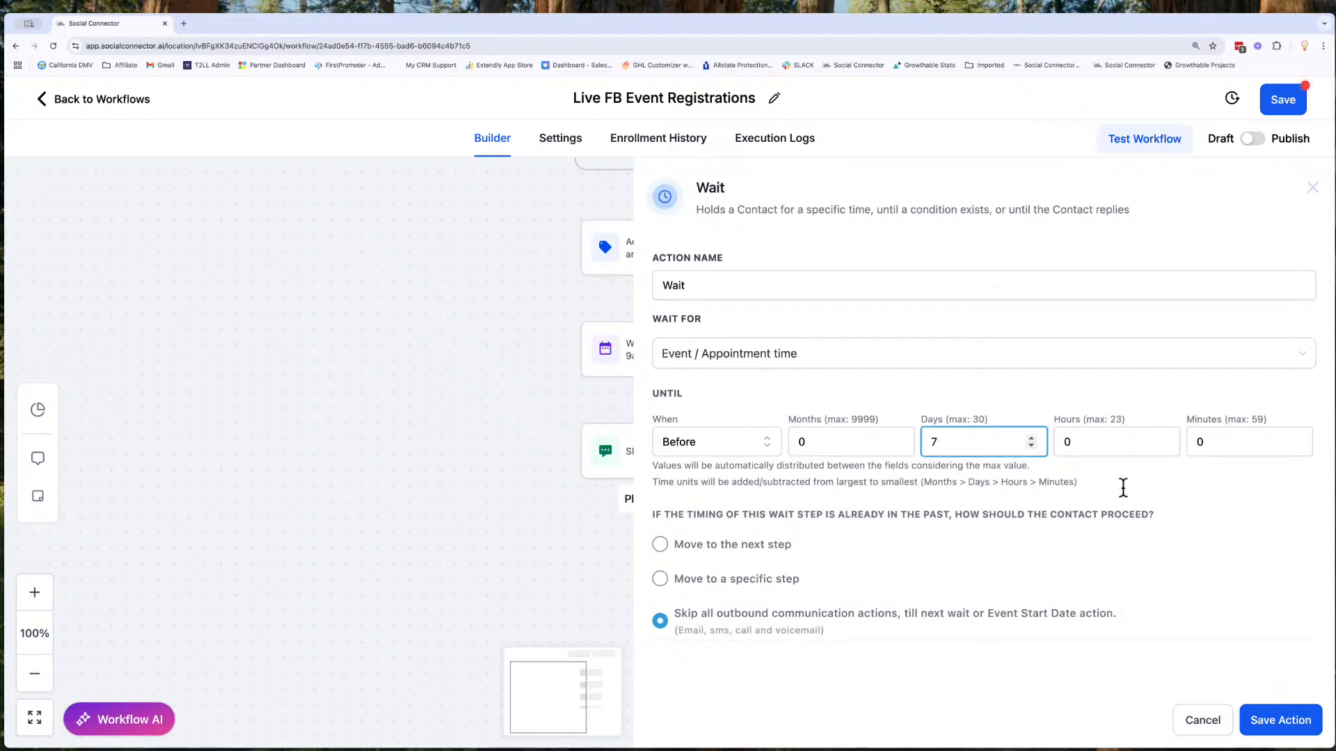
pyautogui.click(1067, 449)
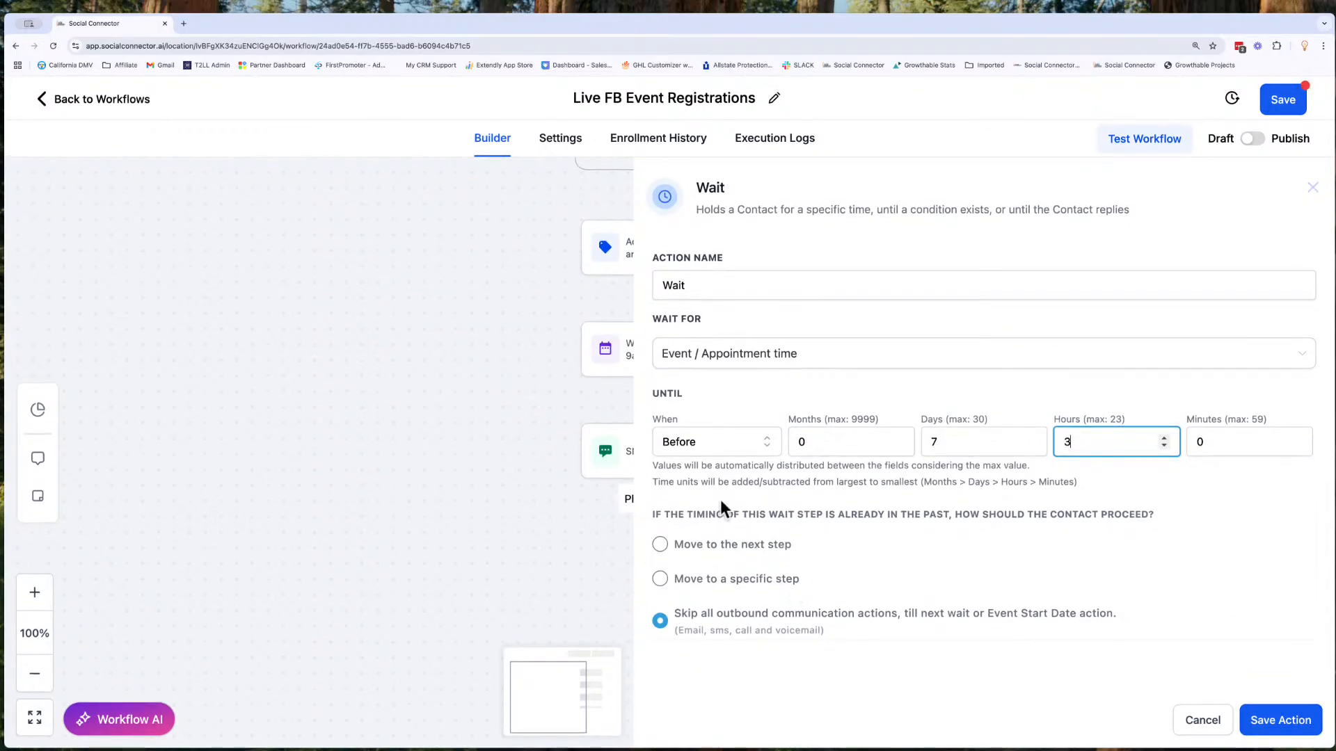
pyautogui.moveTo(659, 515); pyautogui.dragTo(1104, 539)
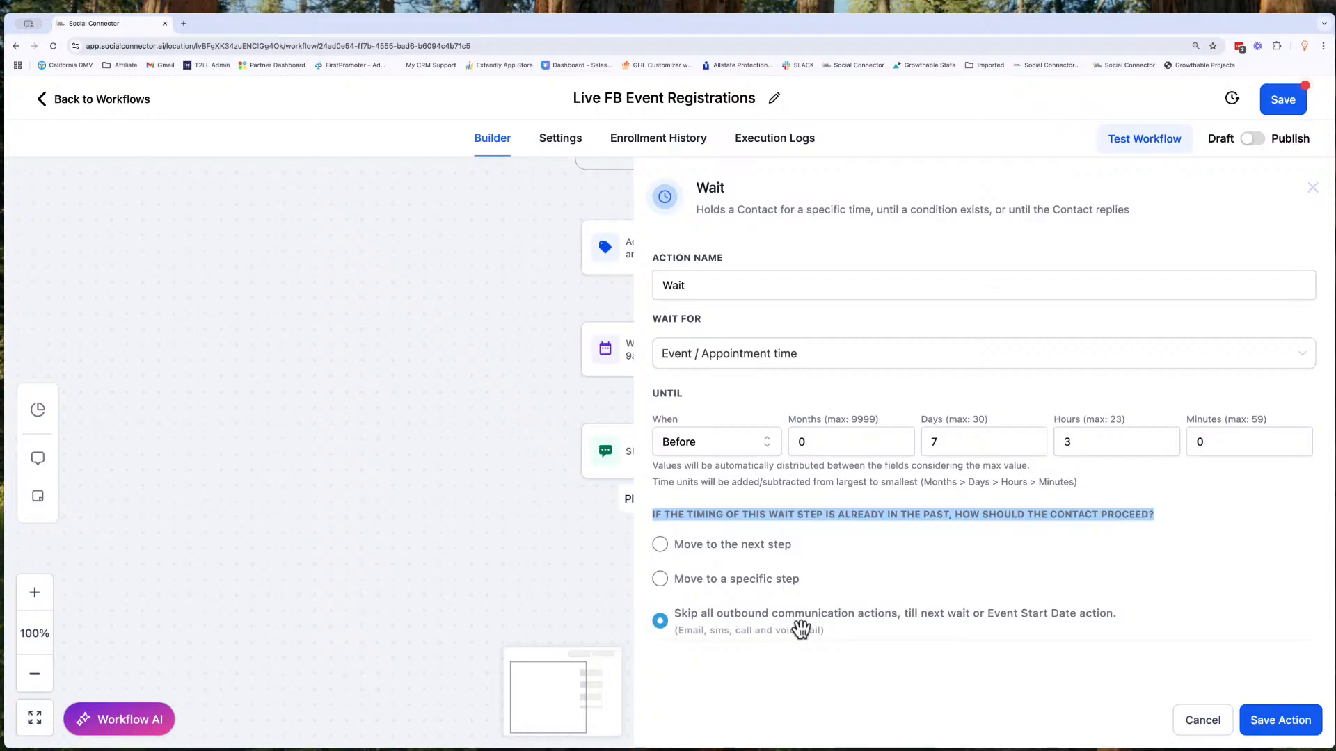
pyautogui.click(953, 613)
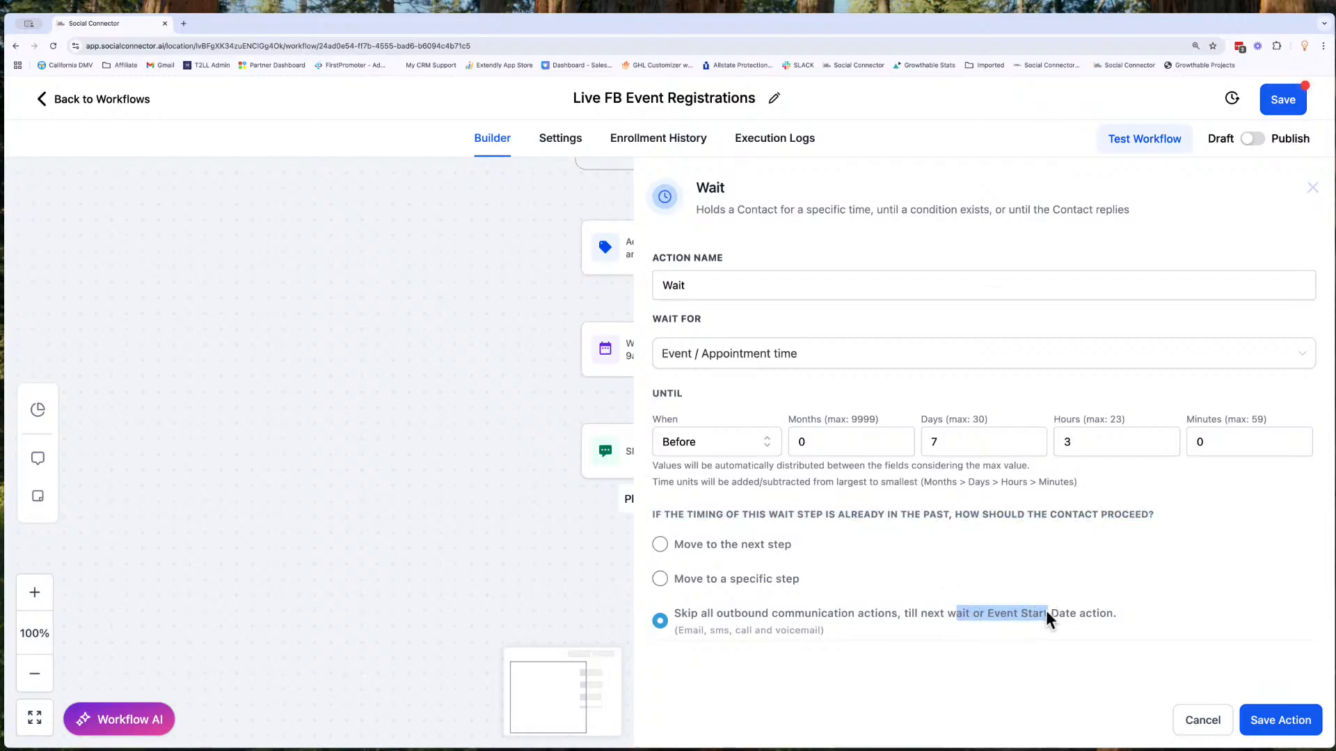
pyautogui.click(890, 596)
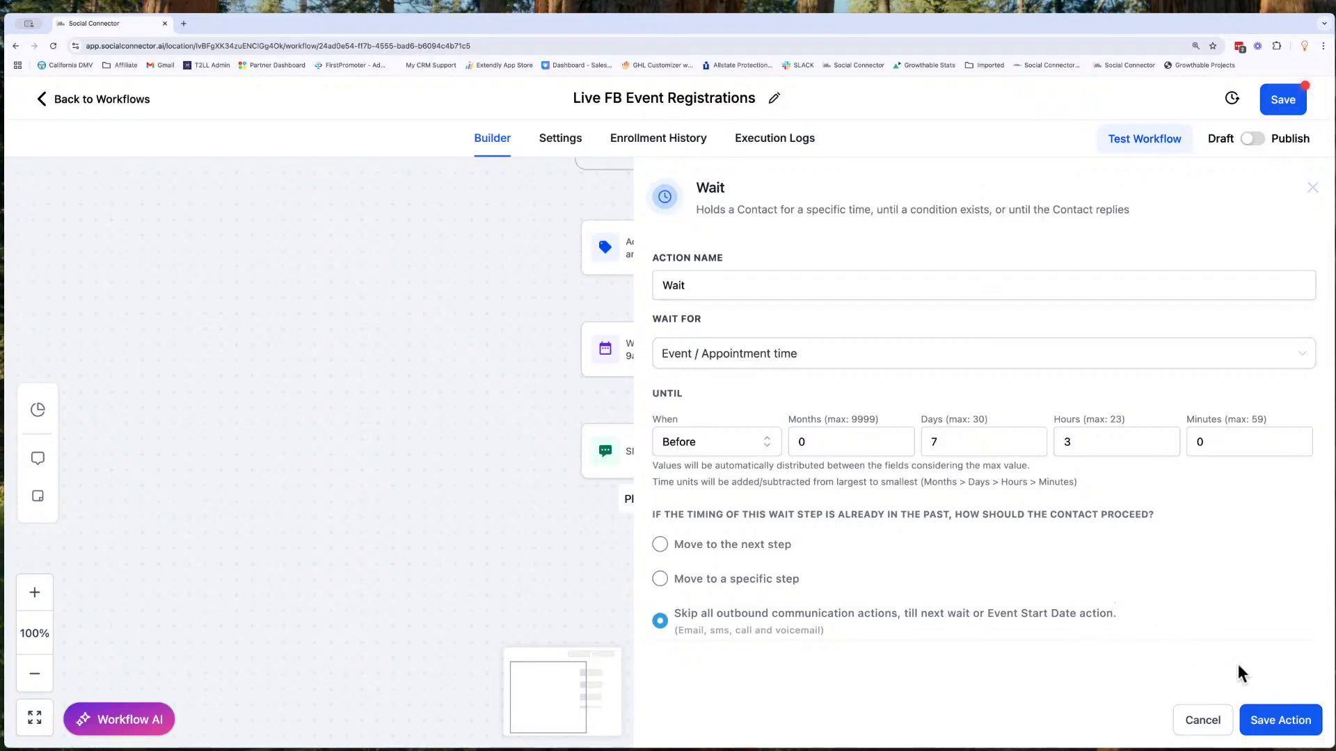
pyautogui.click(1282, 722)
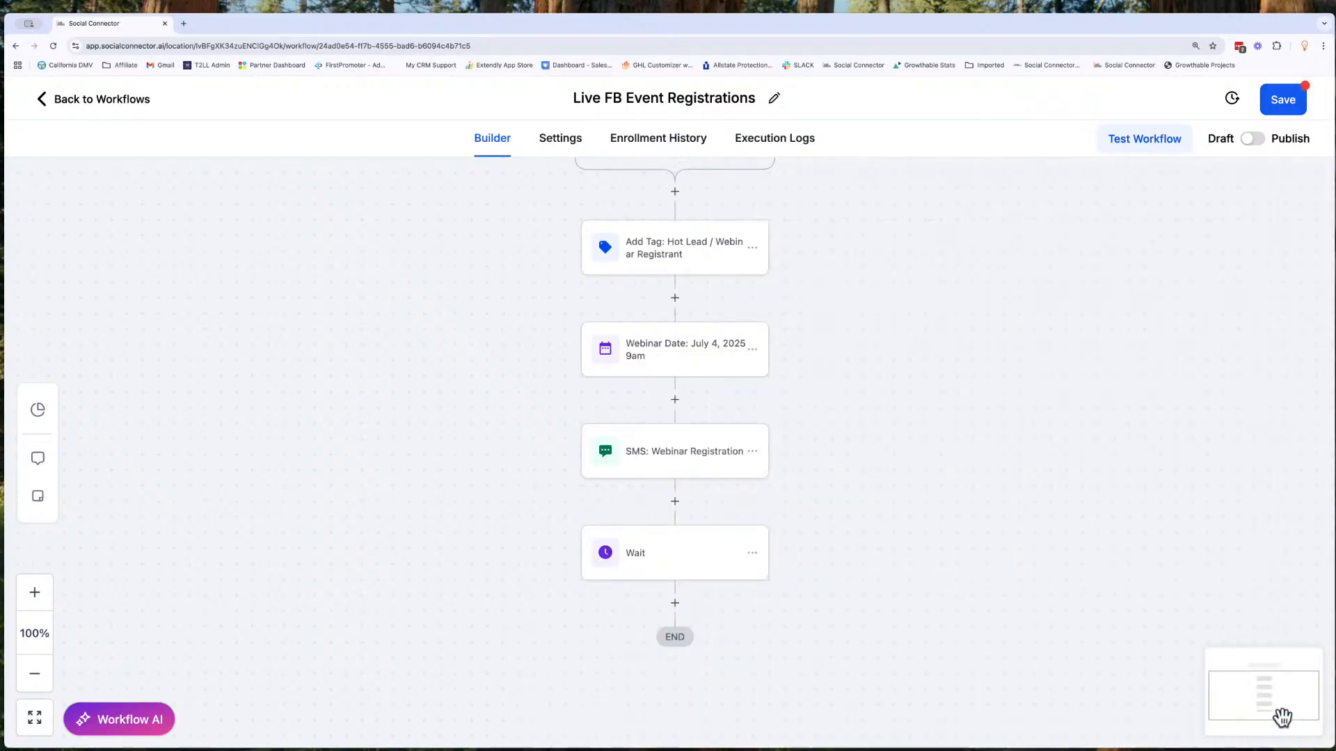
# - Rename the wait action as "Wait 7 Days Before" and save it
pyautogui.click(668, 550)
pyautogui.click(713, 286)
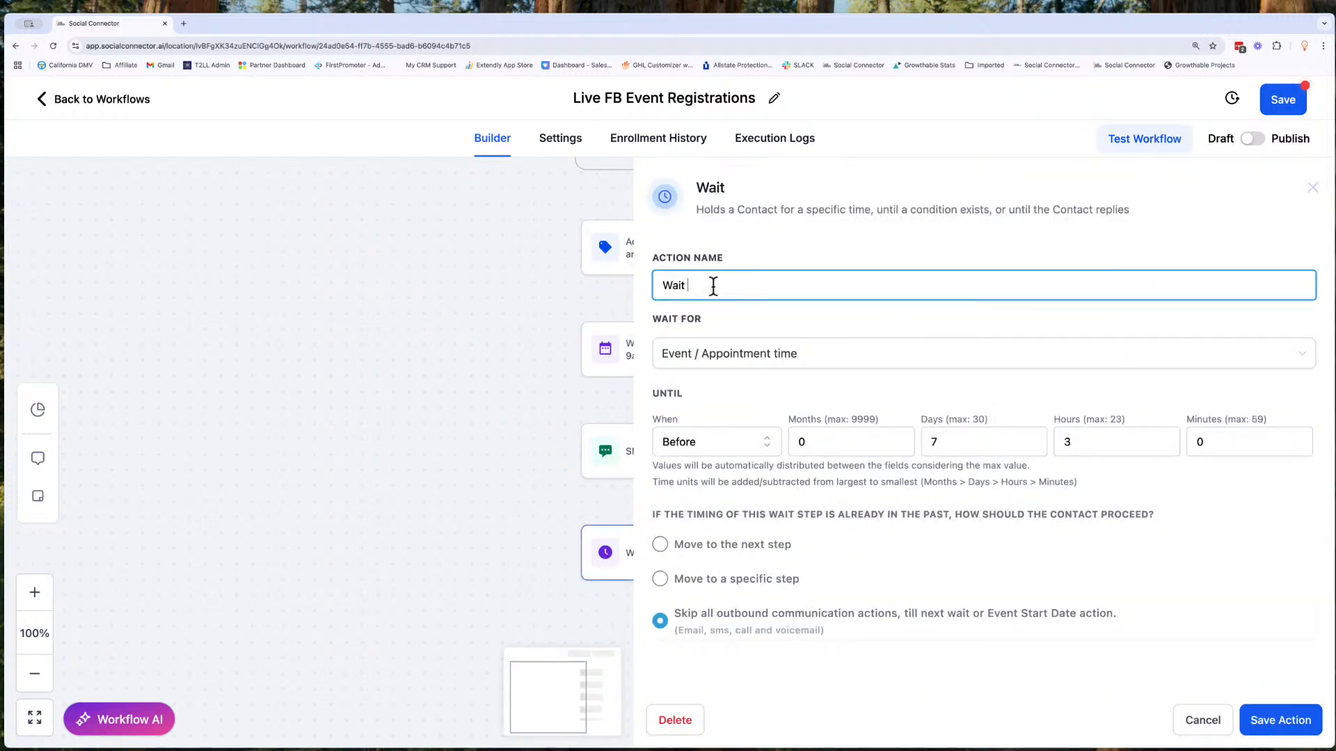
pyautogui.write('7 Days Before')
pyautogui.click(1268, 724)
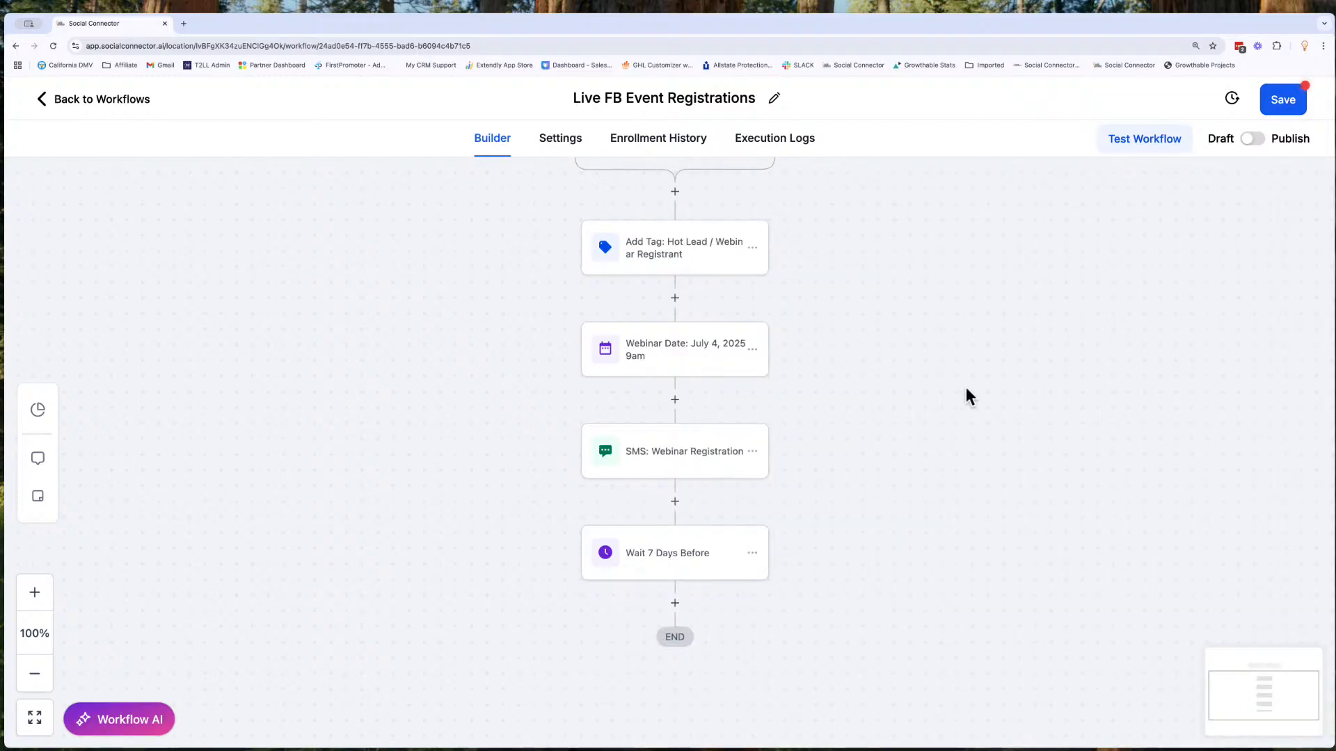
# - Copy only the "SMS: Webinar Registration" action to the position below the 7-day wait
pyautogui.scroll(-2, 765, 523)
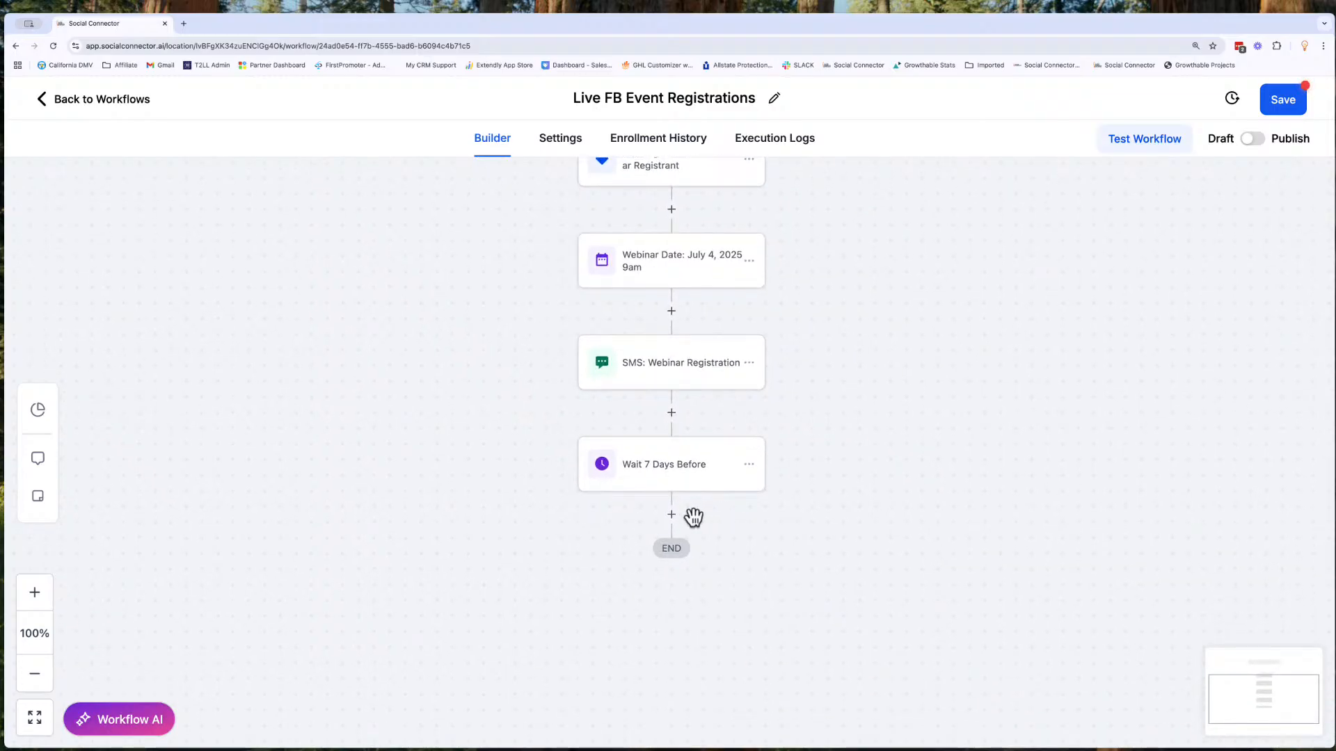
pyautogui.click(749, 363)
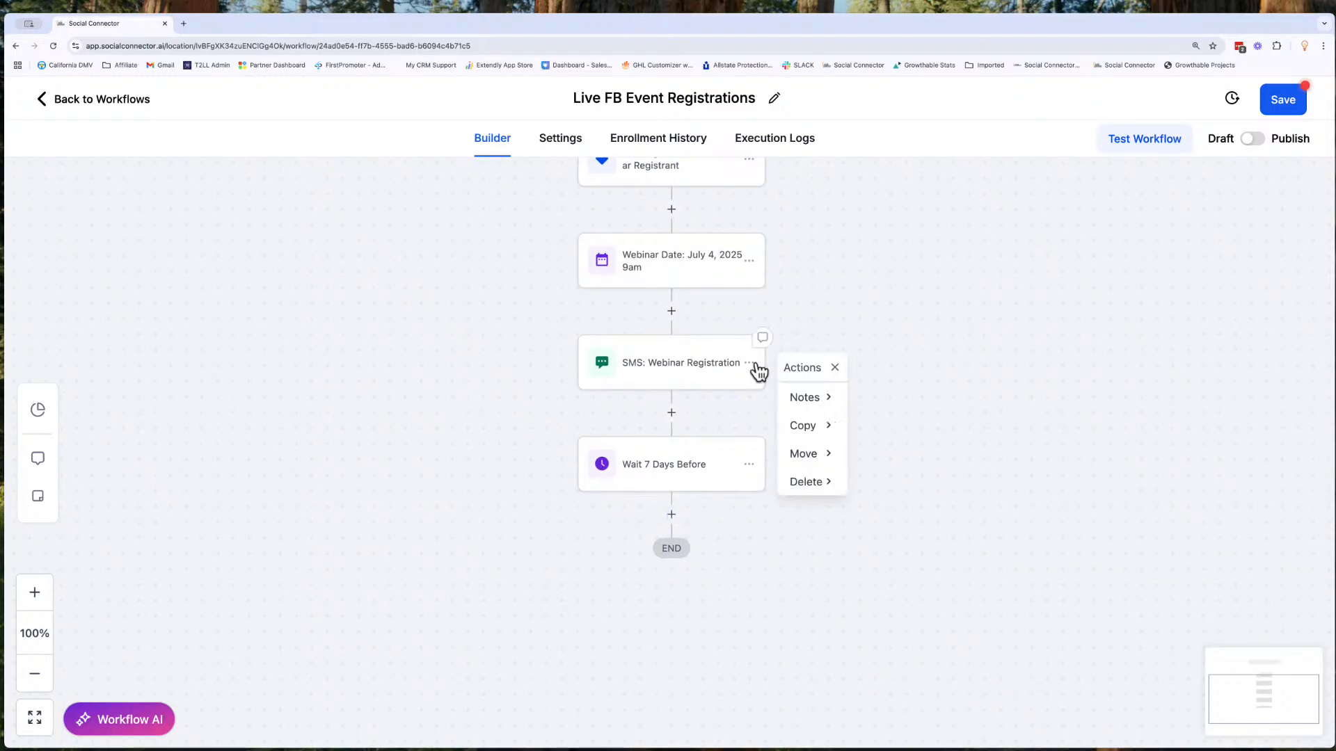
pyautogui.click(813, 424)
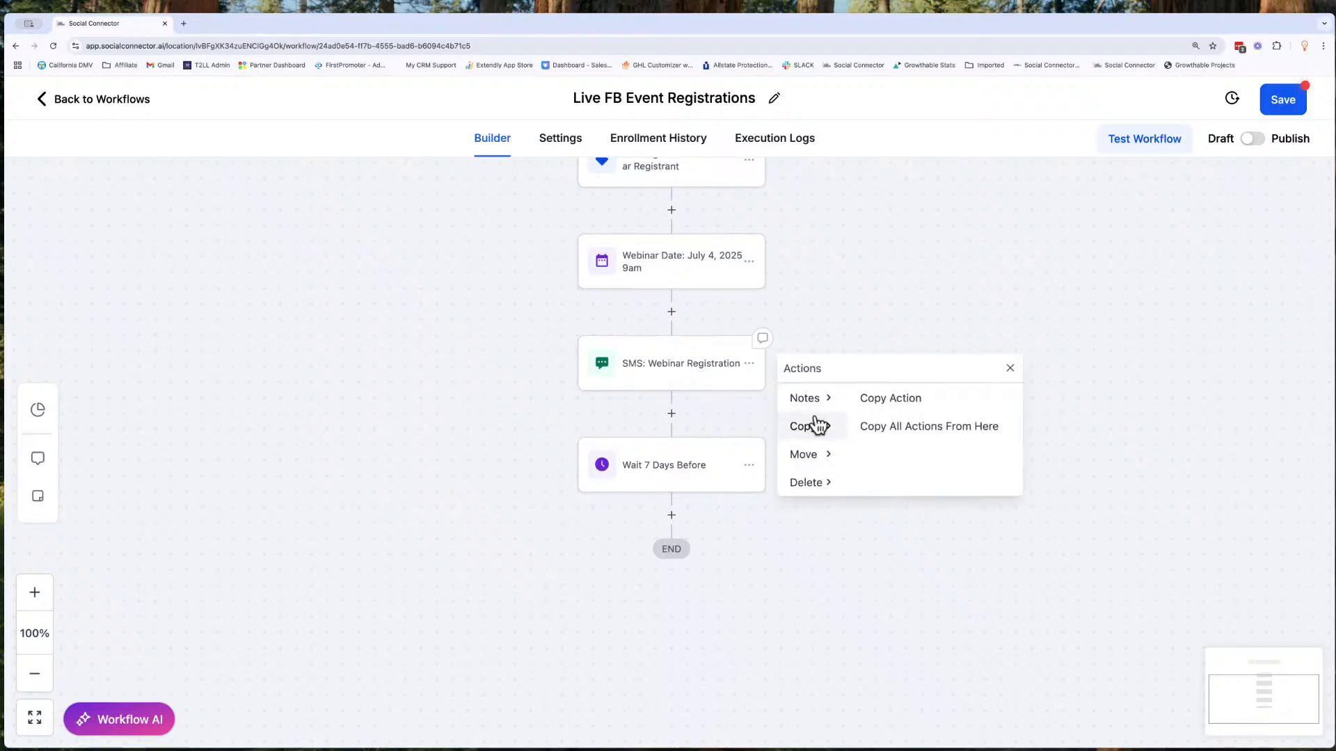
pyautogui.click(874, 402)
pyautogui.click(686, 515)
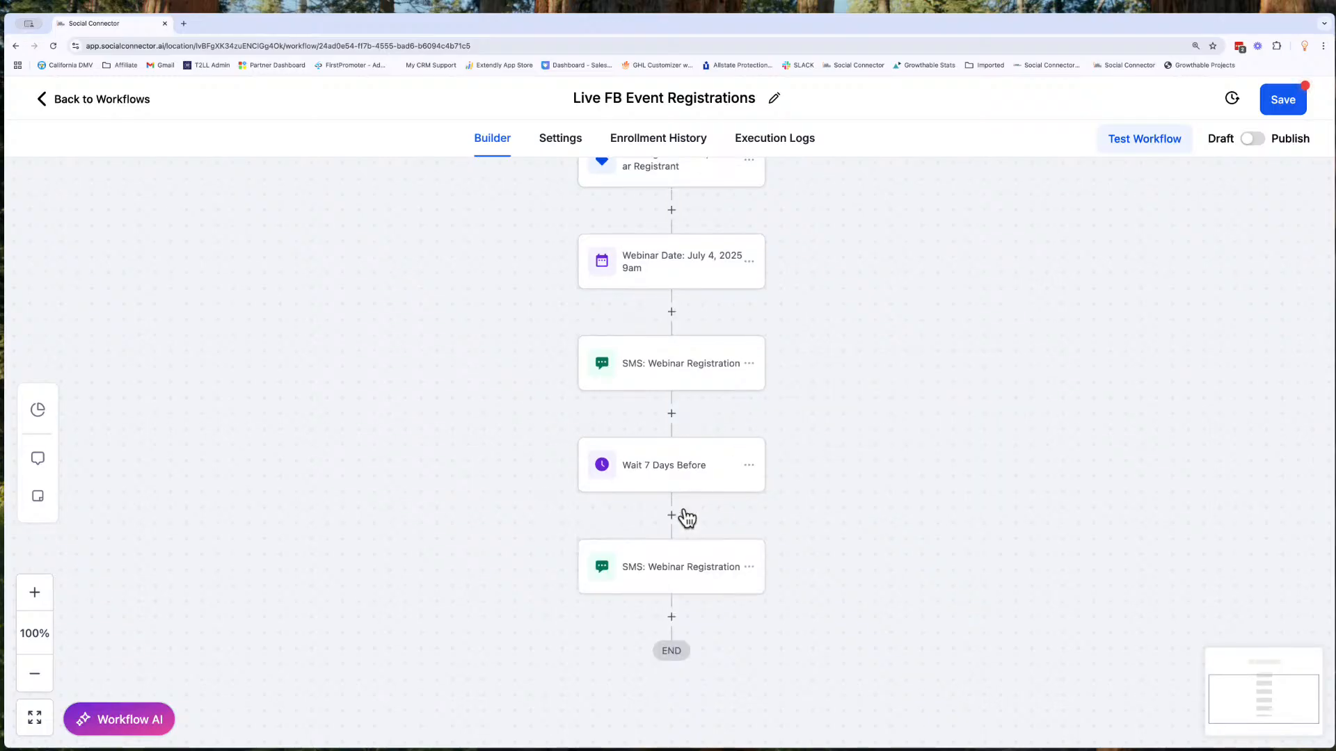
# - Rename the copied SMS action as "SMS: 7 Day Reminder", then save the action and the workflow
pyautogui.click(672, 584)
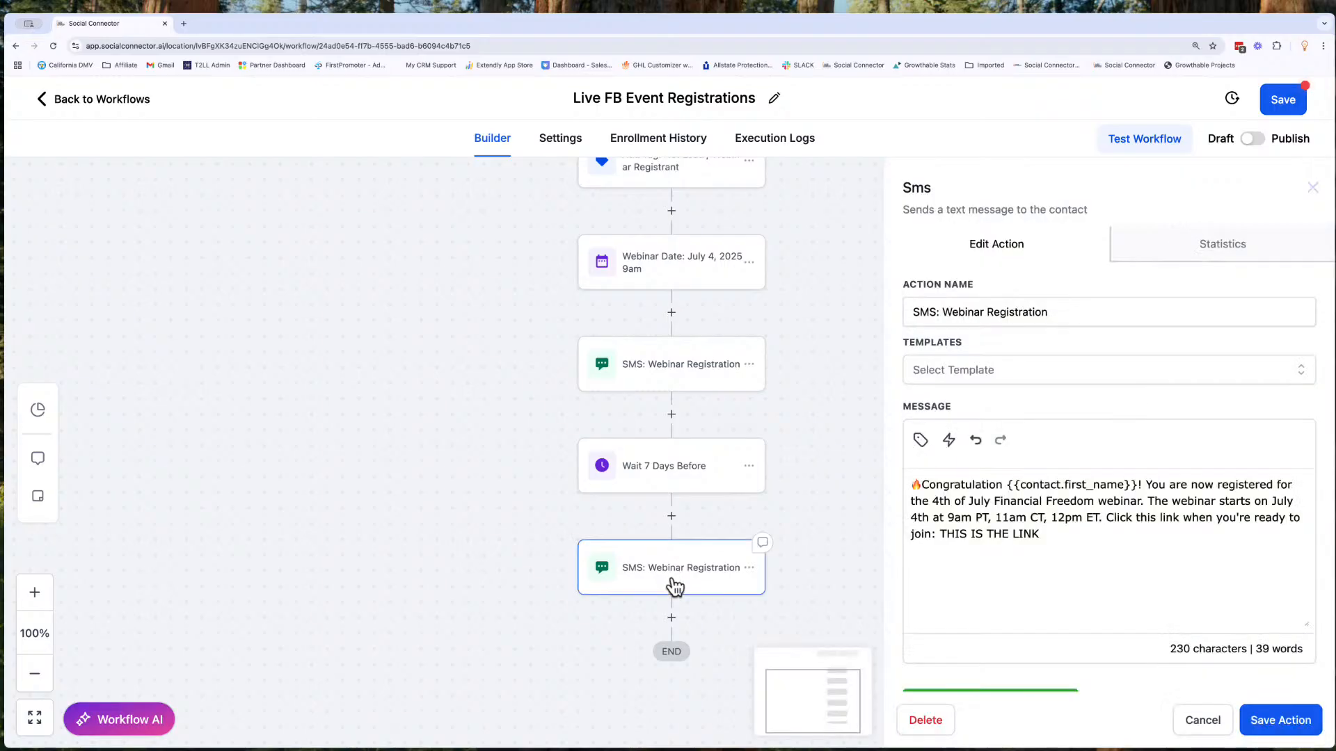
pyautogui.moveTo(1052, 311); pyautogui.dragTo(946, 311)
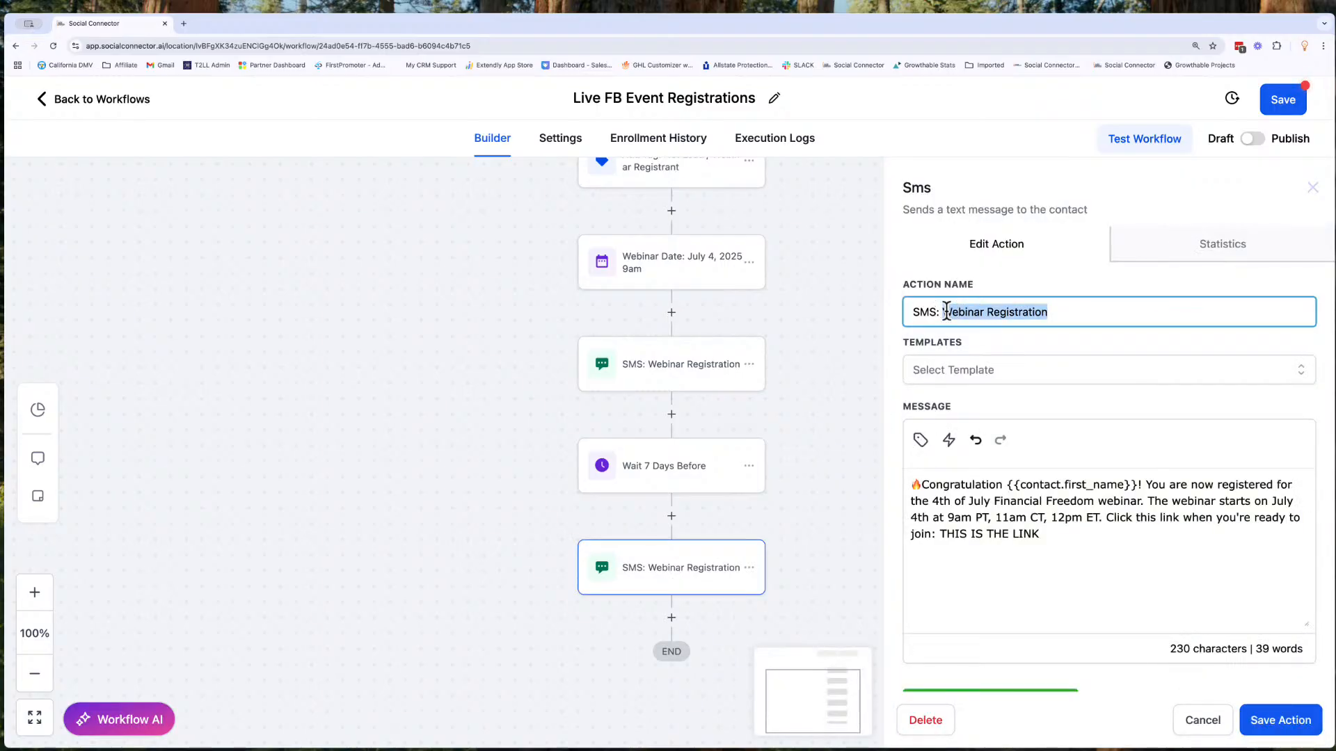
pyautogui.write('Day Reminder')
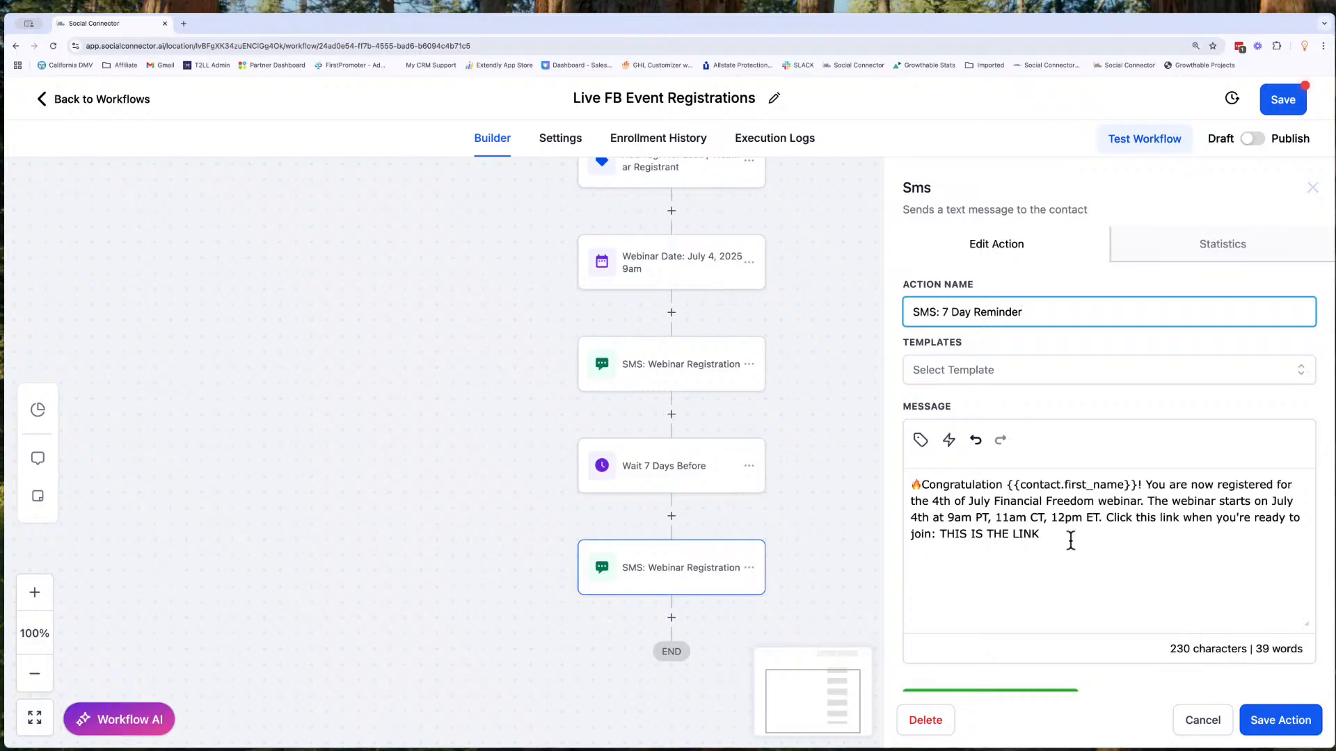
pyautogui.click(1275, 723)
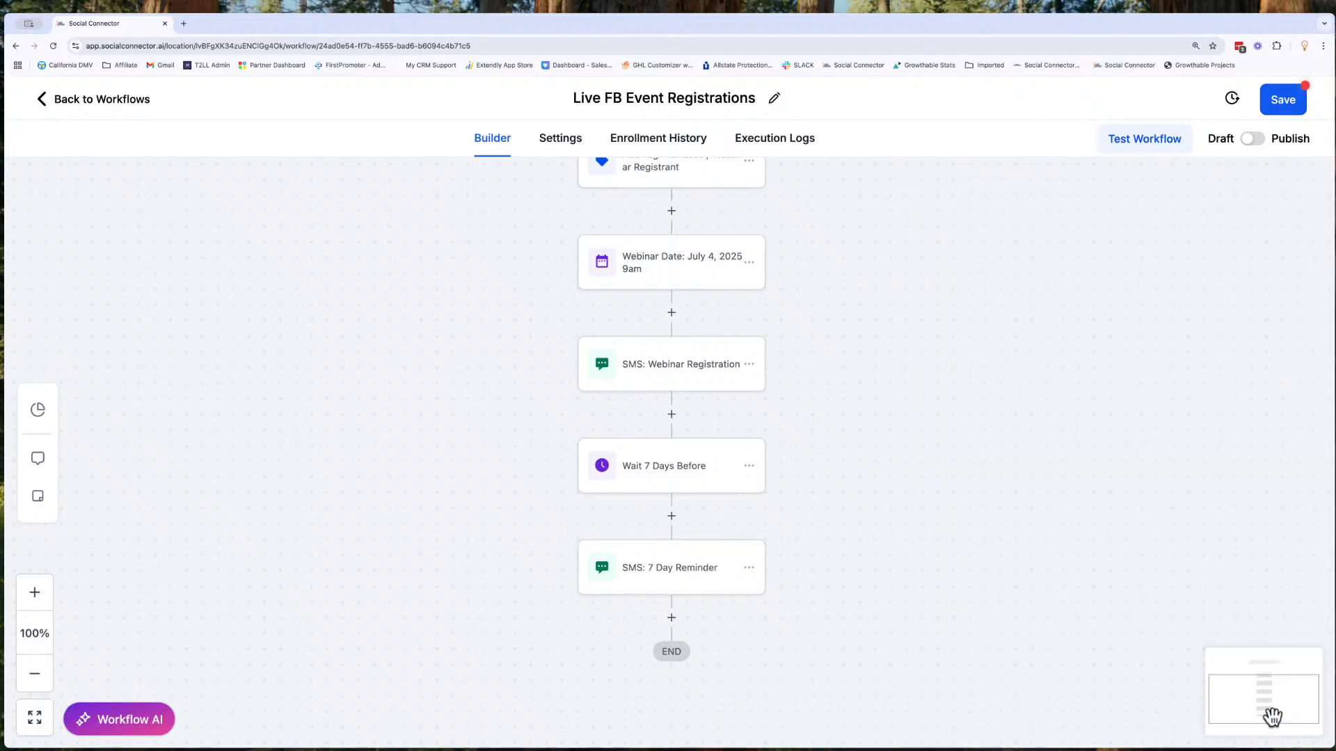
pyautogui.click(1280, 105)
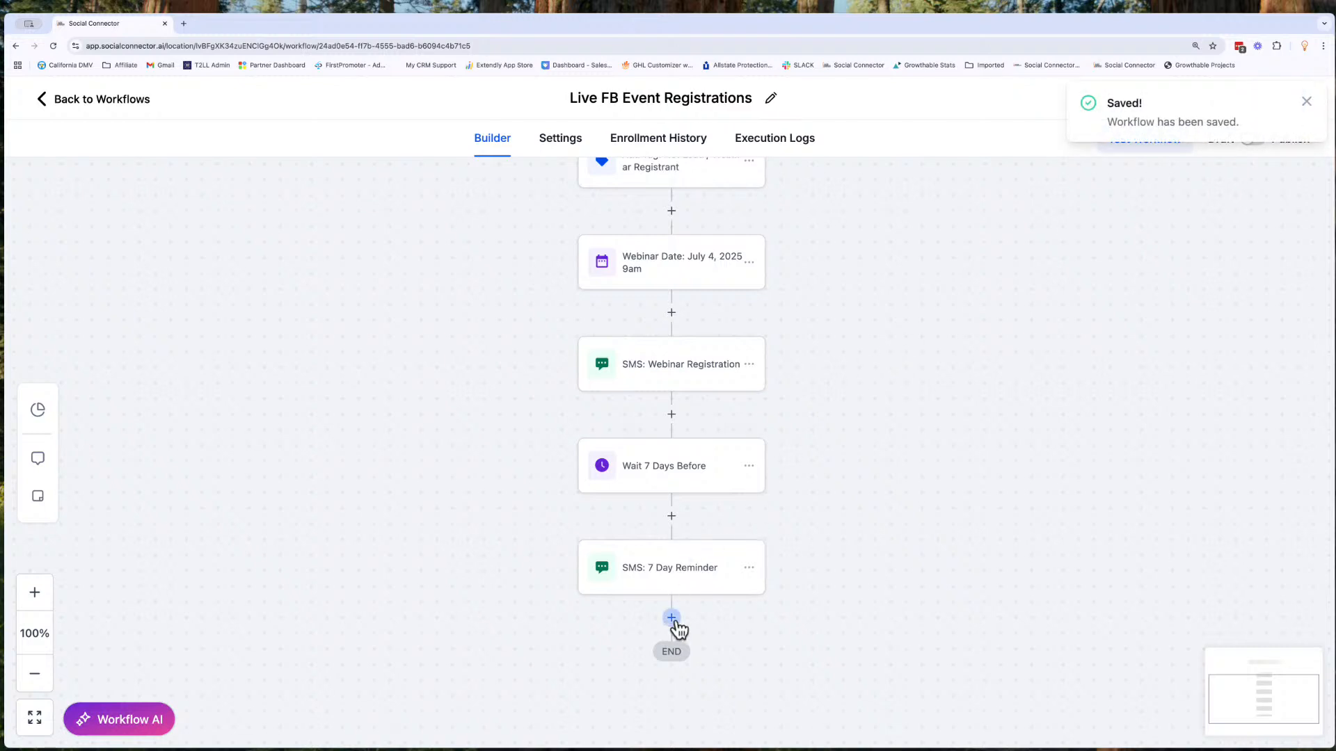
# - Copy all actions from "Wait 7 Days Before" onward to the end of the workflow
pyautogui.click(748, 467)
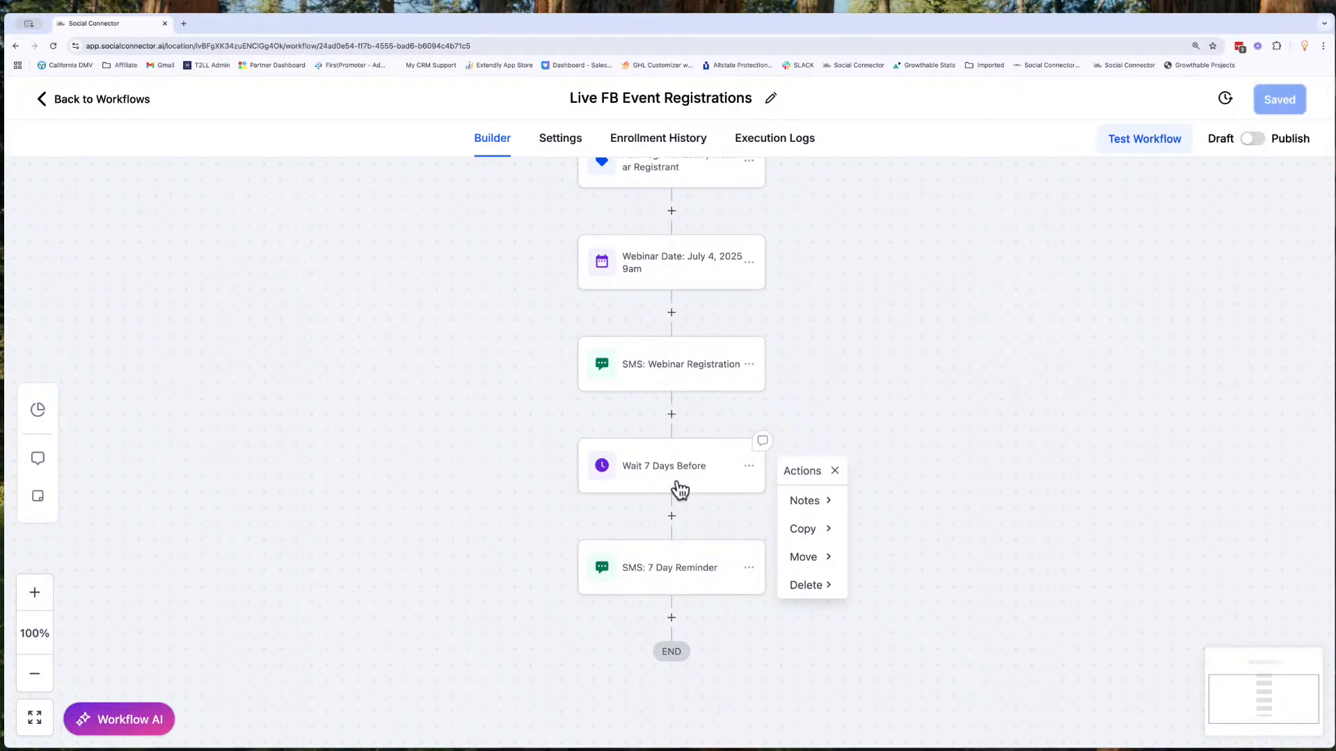
pyautogui.click(823, 533)
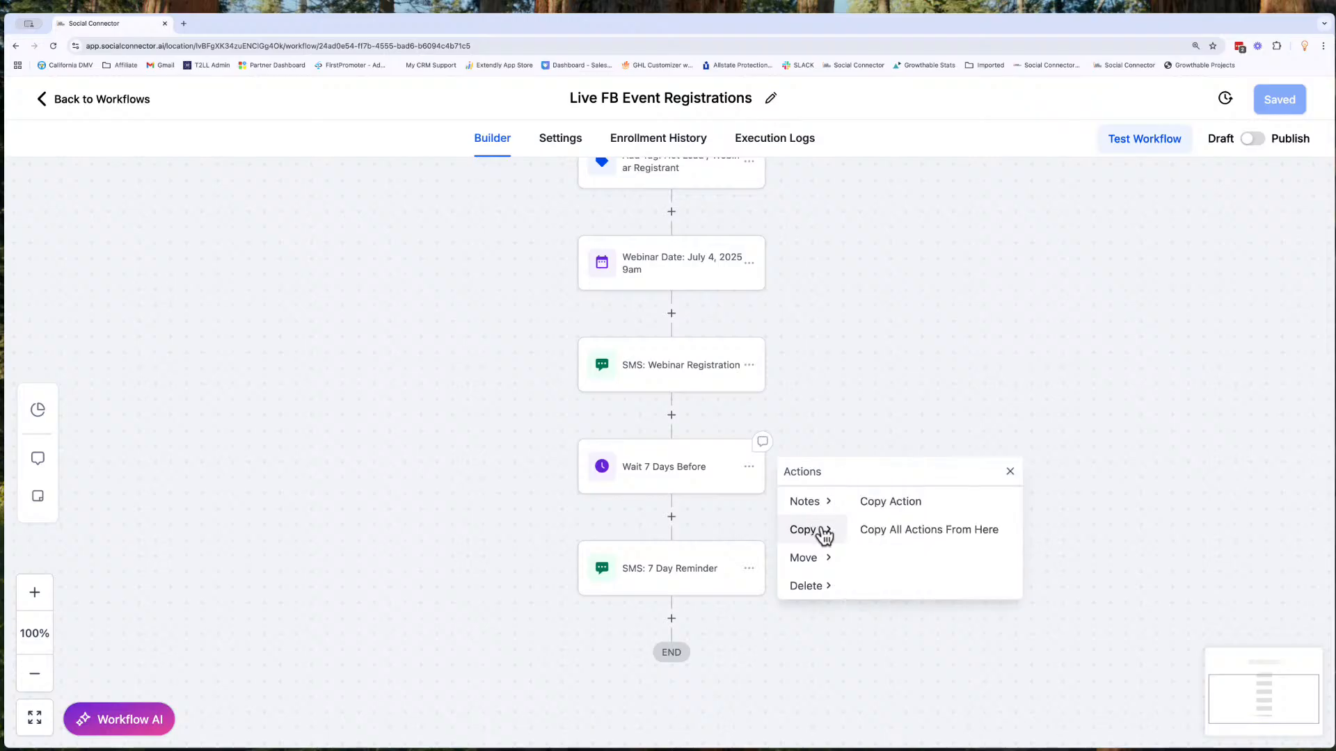
pyautogui.click(903, 532)
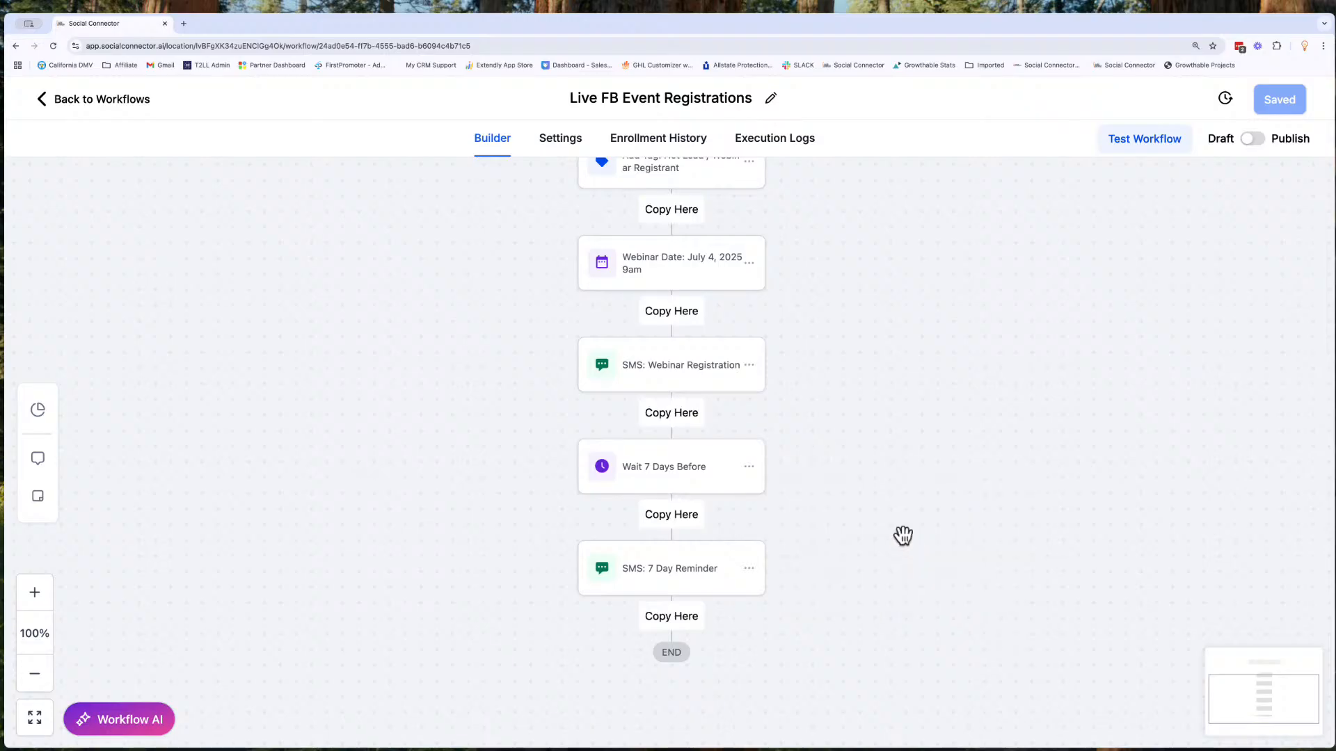
pyautogui.click(660, 619)
# - Rename the second "Wait 7 Days Before" action as "Wait 1 Day Before", set it to 1 day and 0 hours before, and save it
pyautogui.scroll(-3, 654, 612)
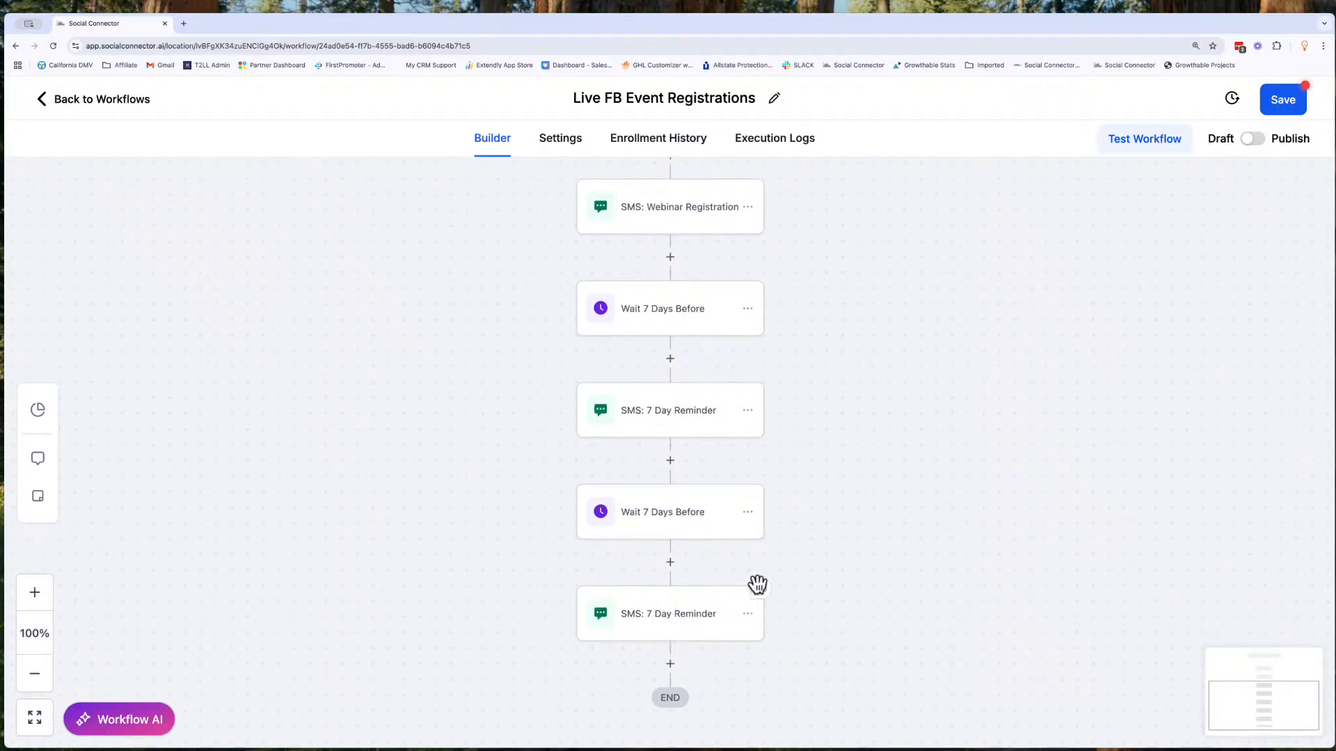
pyautogui.click(661, 515)
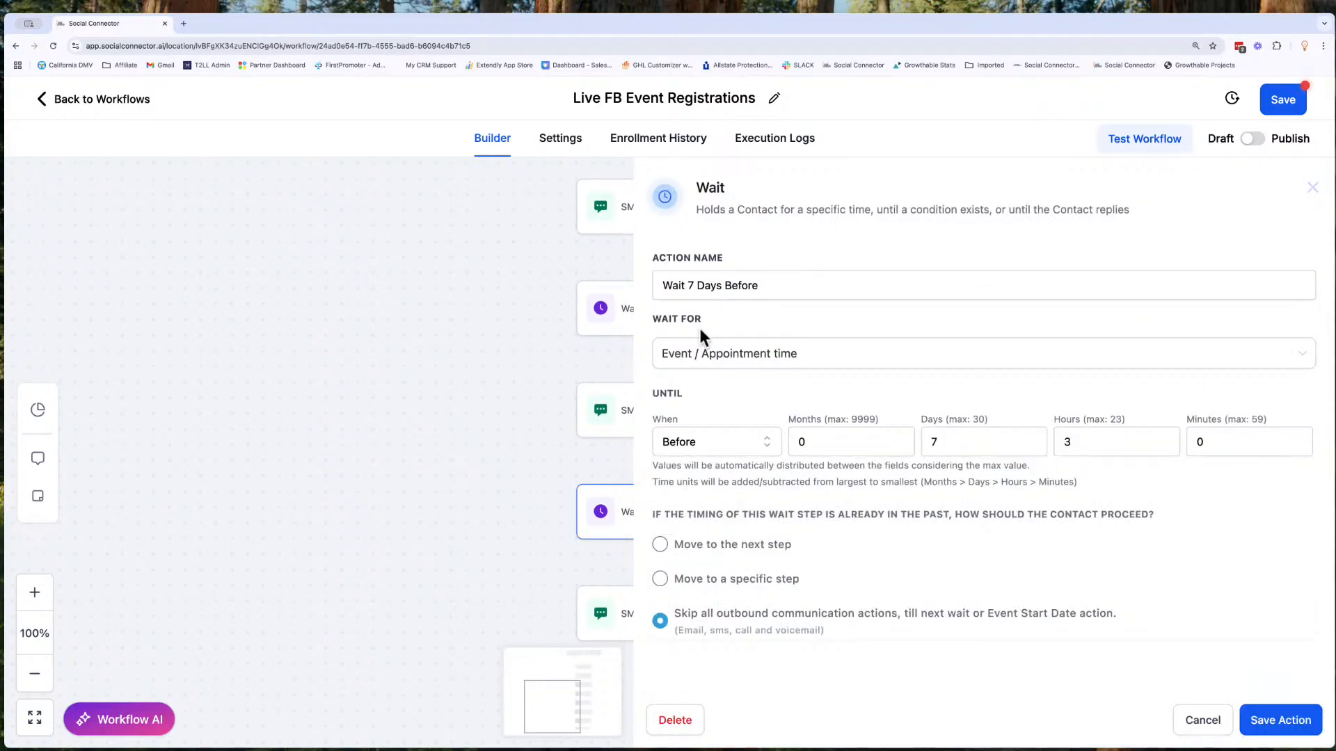
pyautogui.click(695, 286)
pyautogui.press('BackSpace')
pyautogui.write('1')
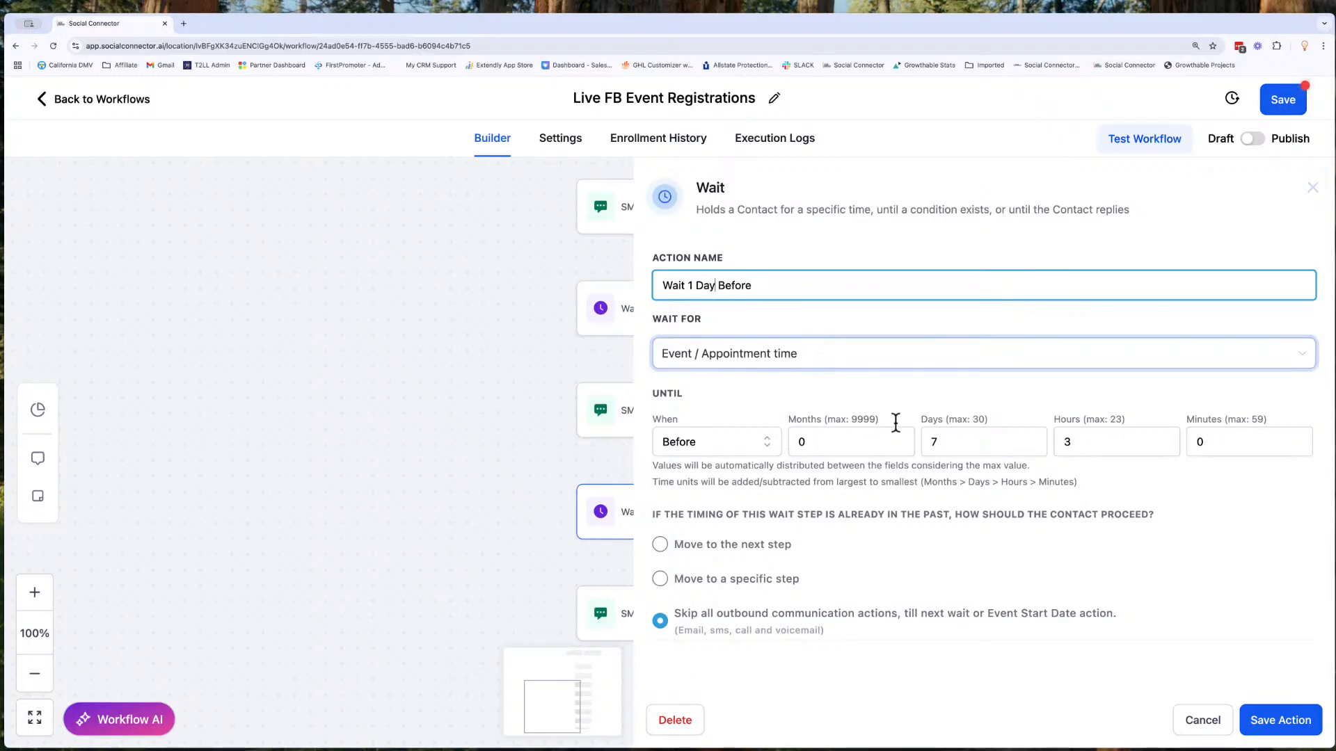
pyautogui.click(937, 446)
pyautogui.press('BackSpace')
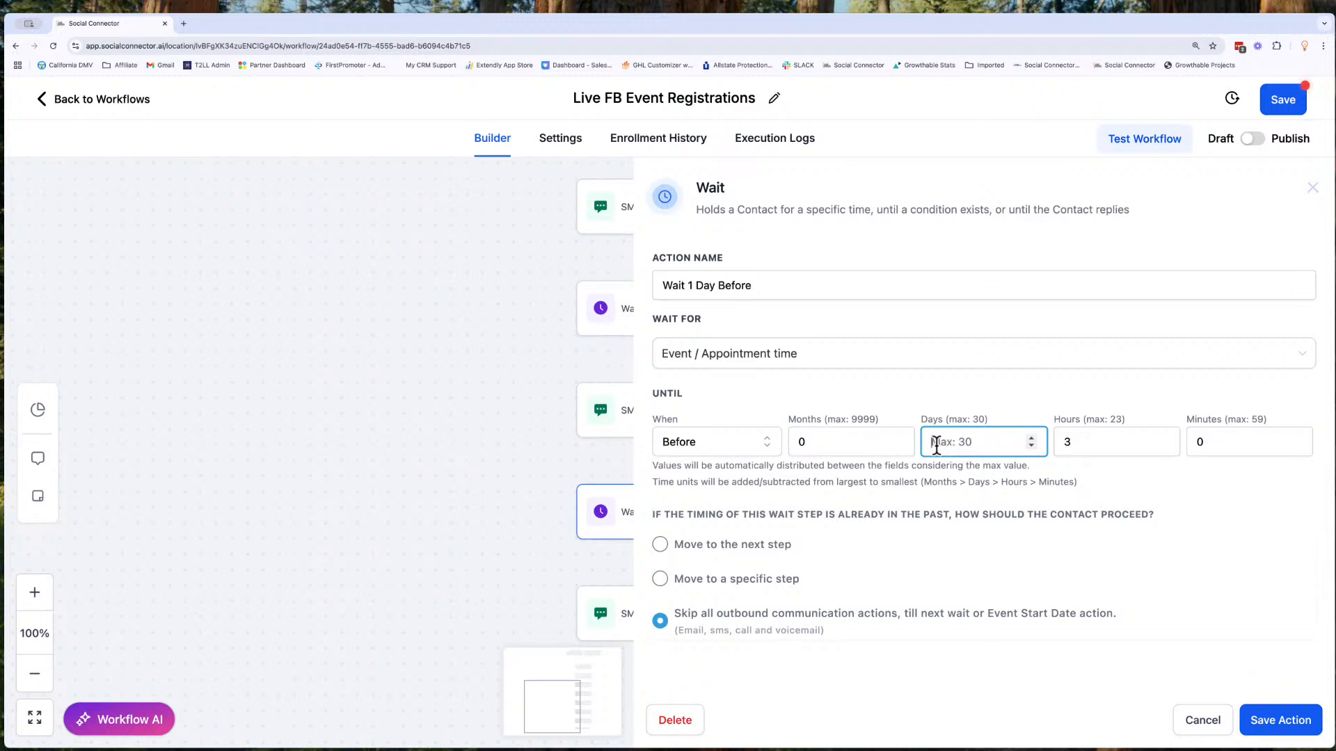
pyautogui.click(1075, 441)
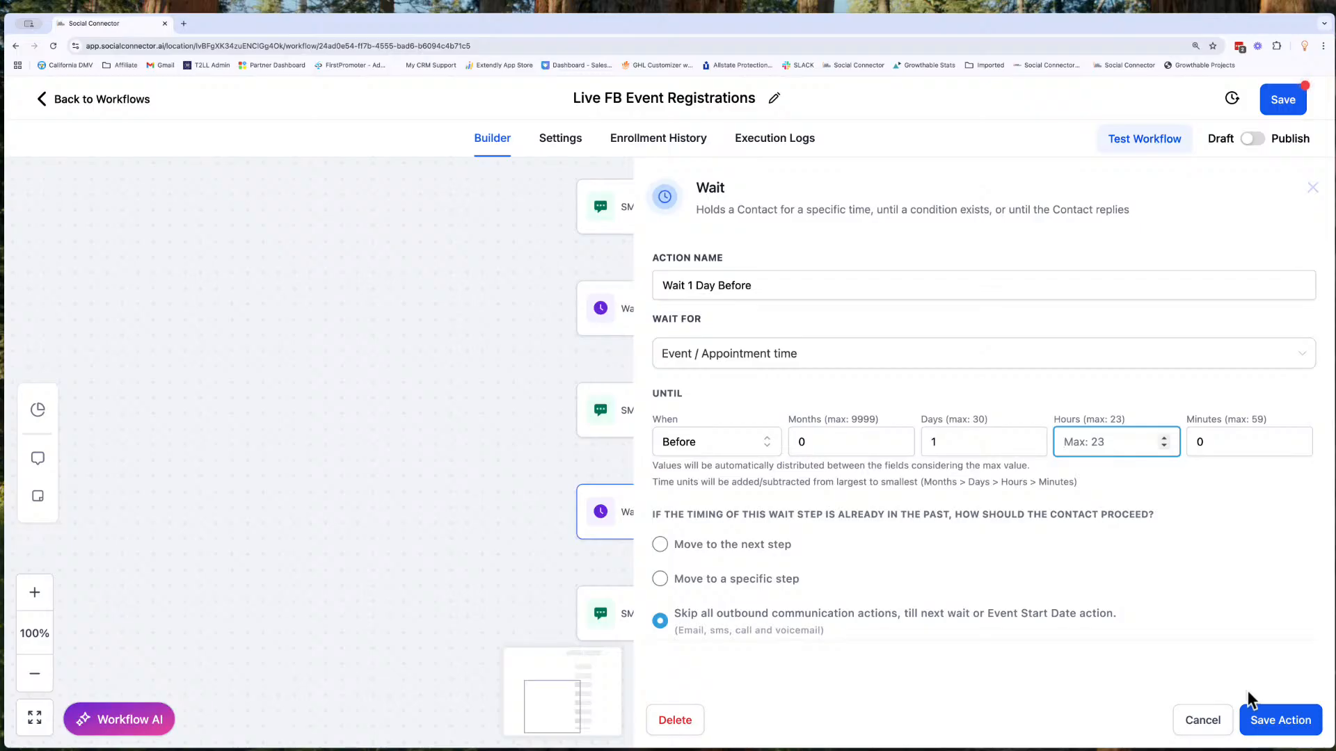
pyautogui.moveTo(682, 615); pyautogui.dragTo(894, 634)
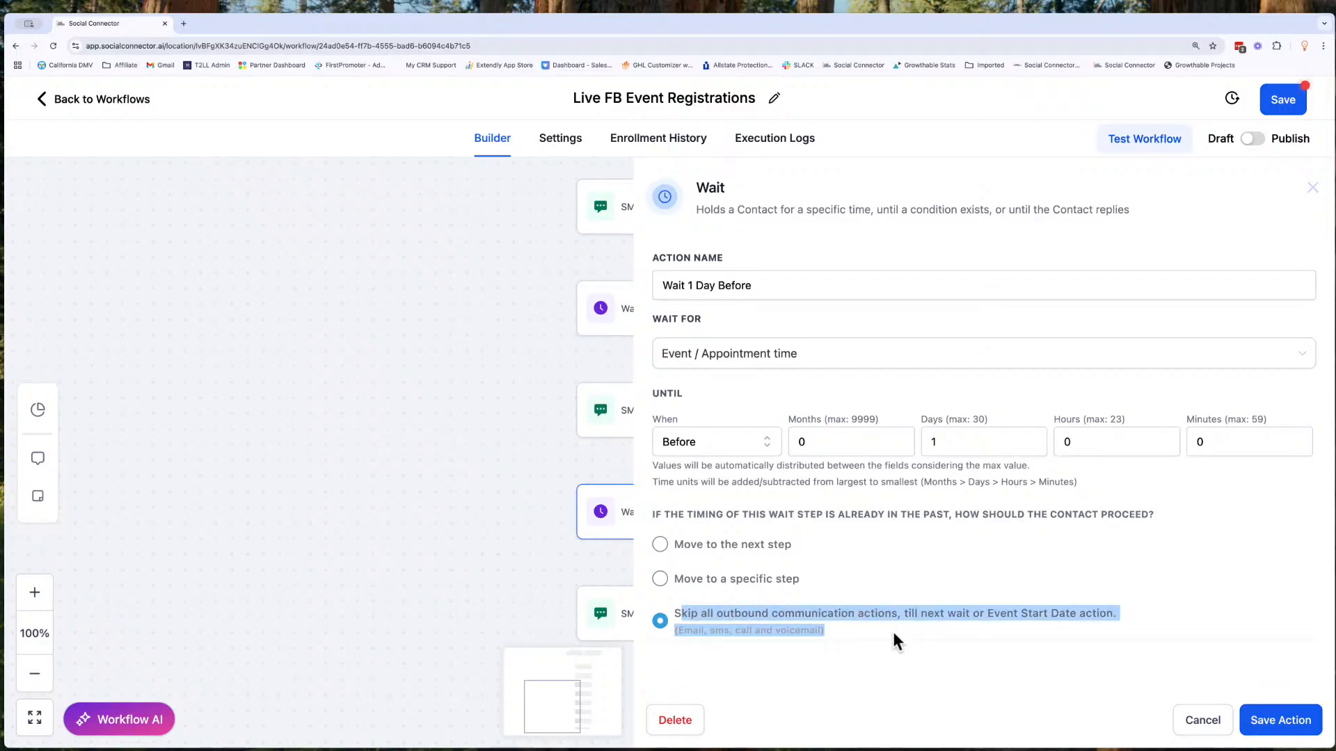
pyautogui.click(1267, 717)
# - Rename the last SMS action in the workflow as "SMS: 1 Day Reminder" and save the action
pyautogui.click(684, 616)
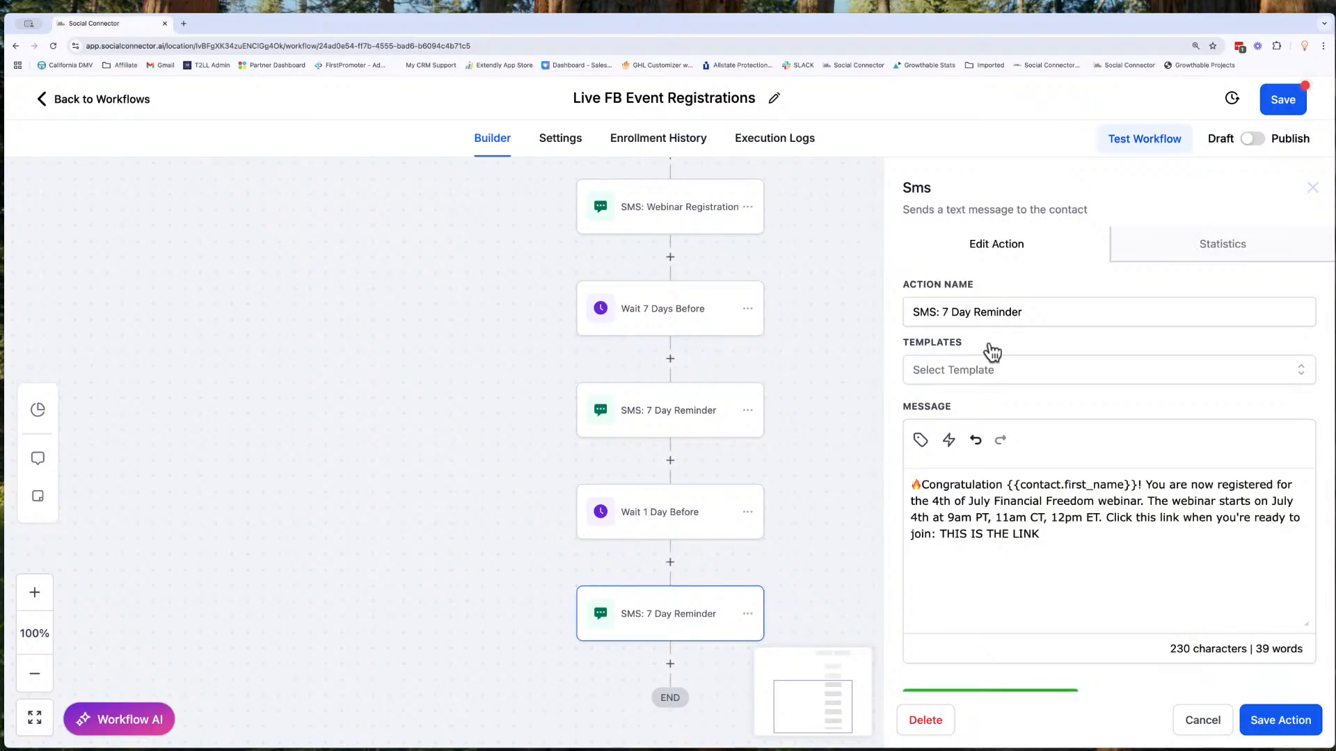
pyautogui.click(943, 312)
pyautogui.press('BackSpace')
pyautogui.write('1')
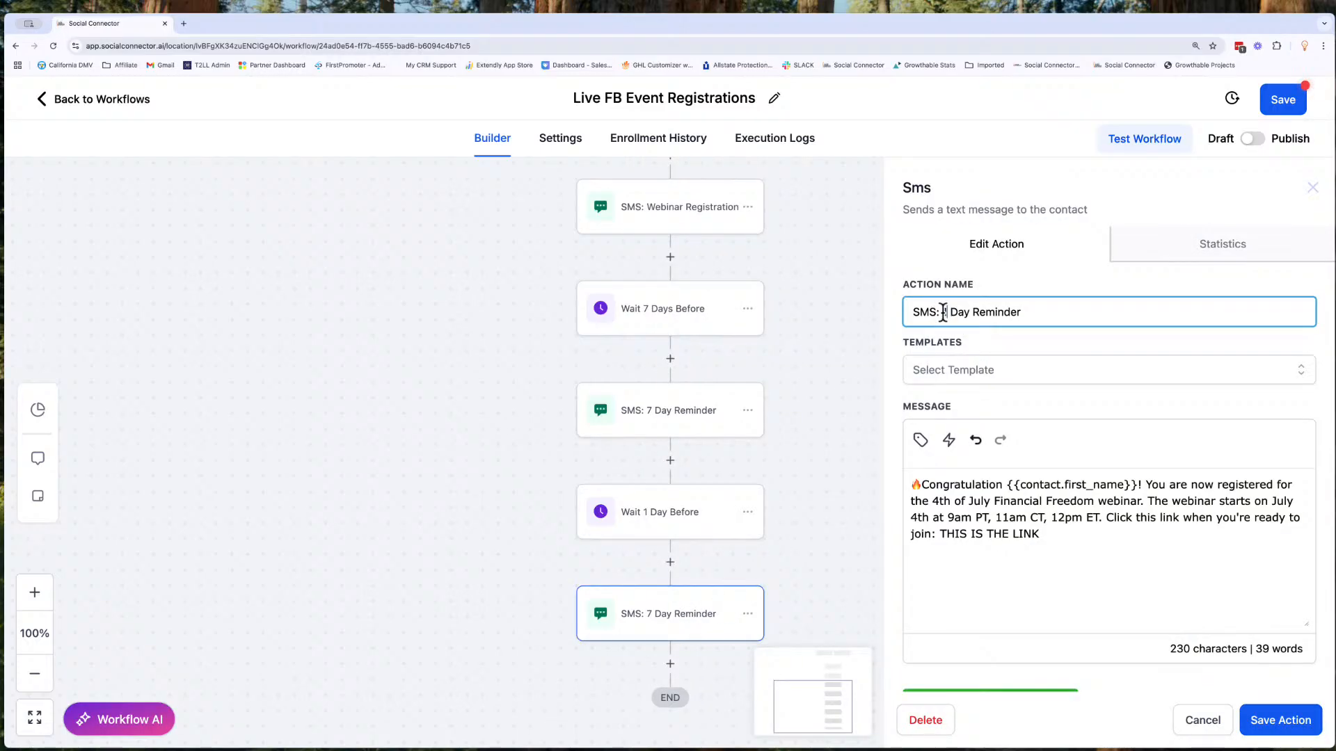
pyautogui.click(1280, 721)
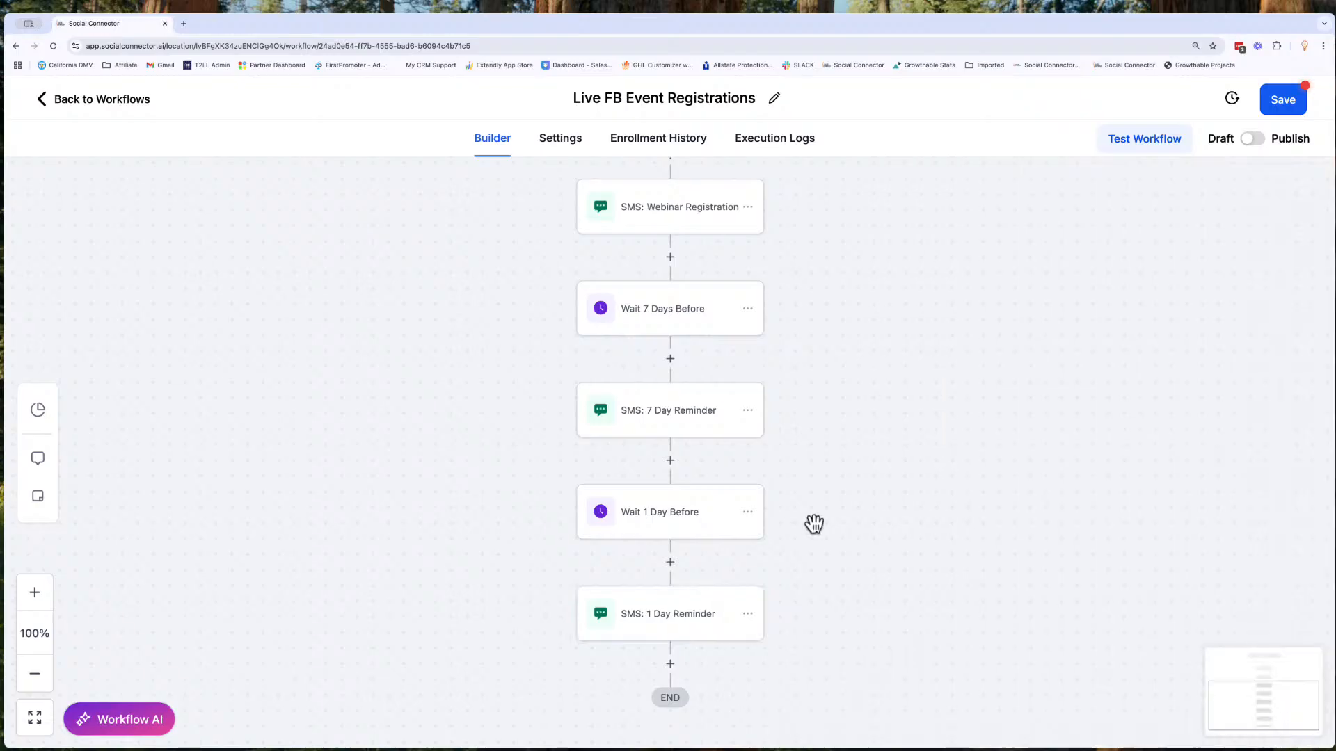
# - Copy all actions from "Wait 1 Day Before" onward to the end of the workflow
pyautogui.scroll(-2, 680, 671)
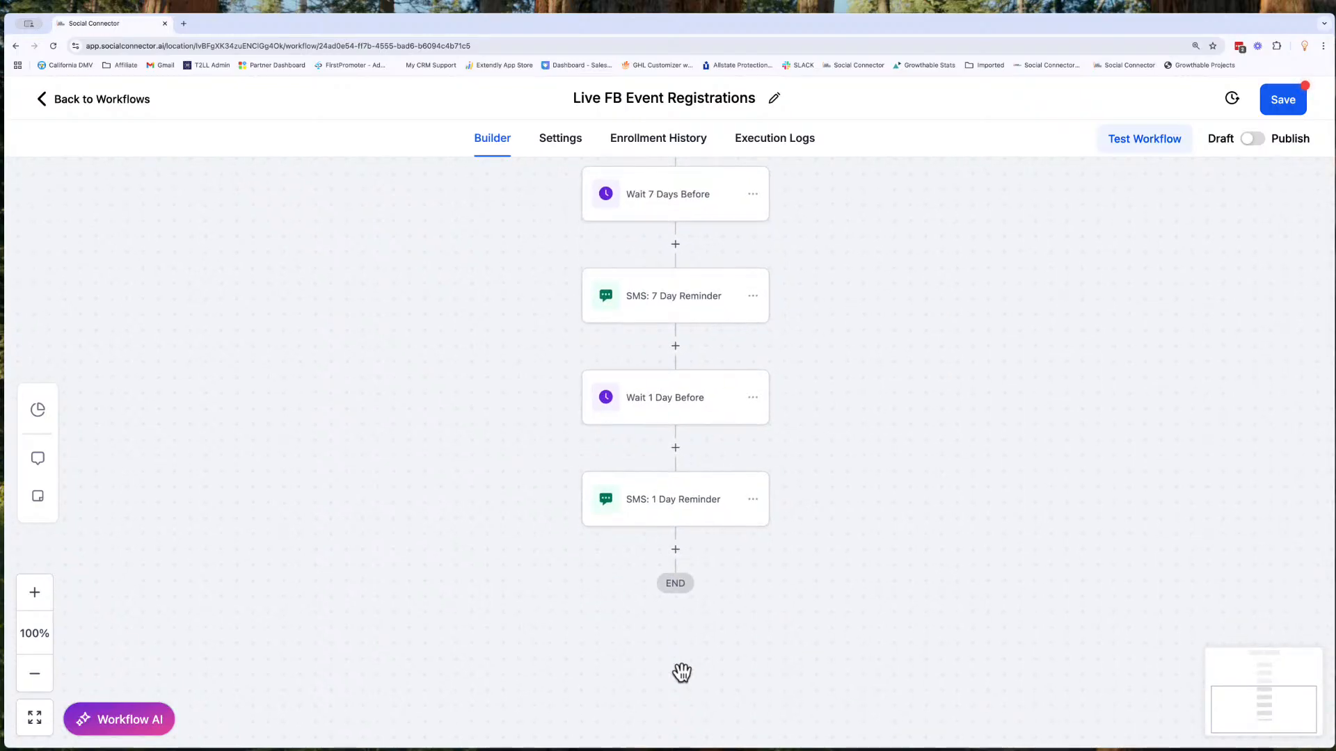
pyautogui.click(753, 398)
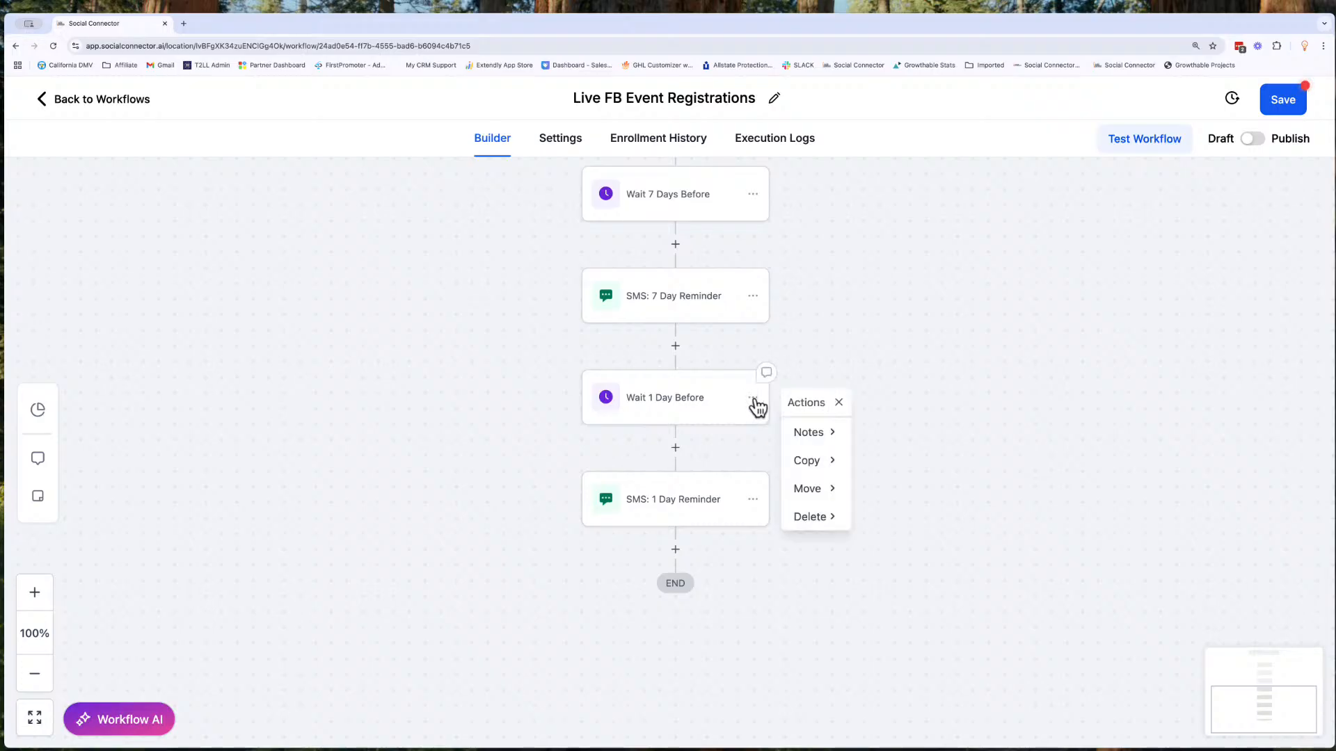
pyautogui.click(815, 460)
pyautogui.click(897, 462)
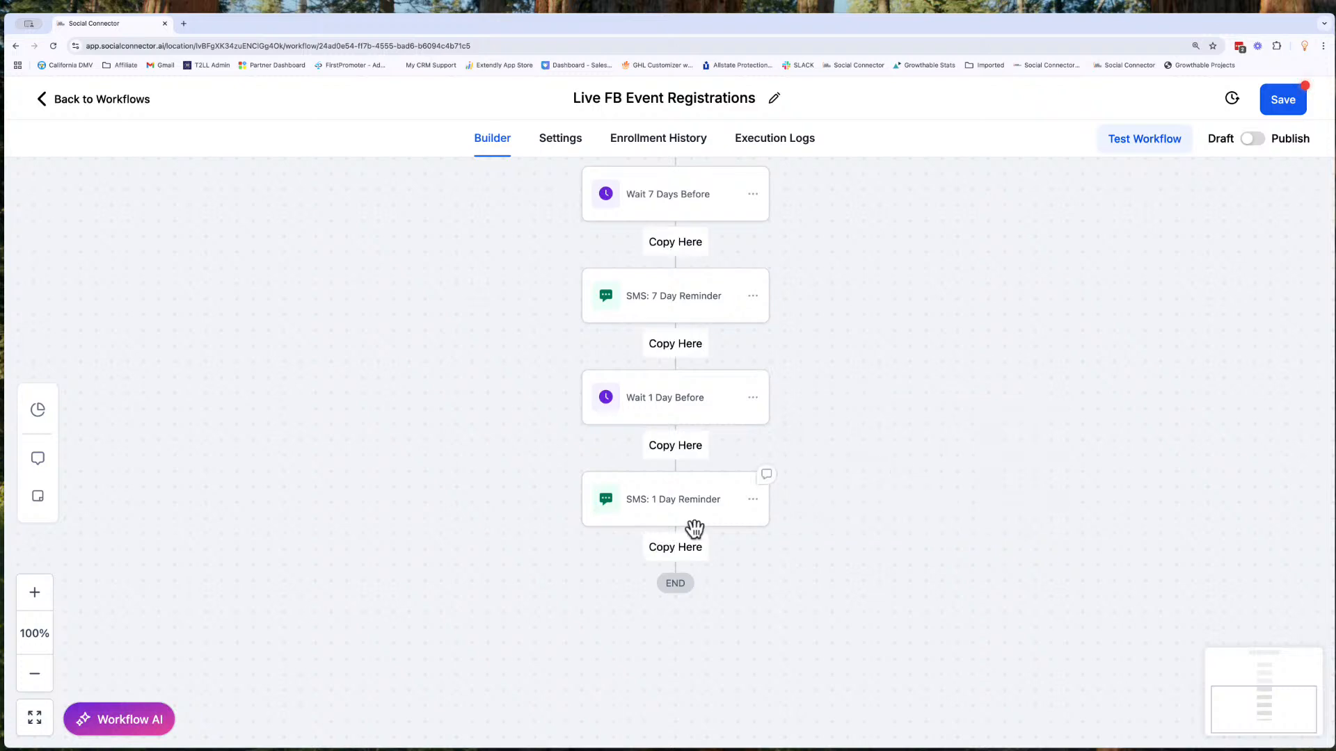
pyautogui.click(658, 555)
# - Rename the copied wait action as "Wait 1 hour Before", set it to 0 days and 1 hour before, and save it
pyautogui.click(668, 594)
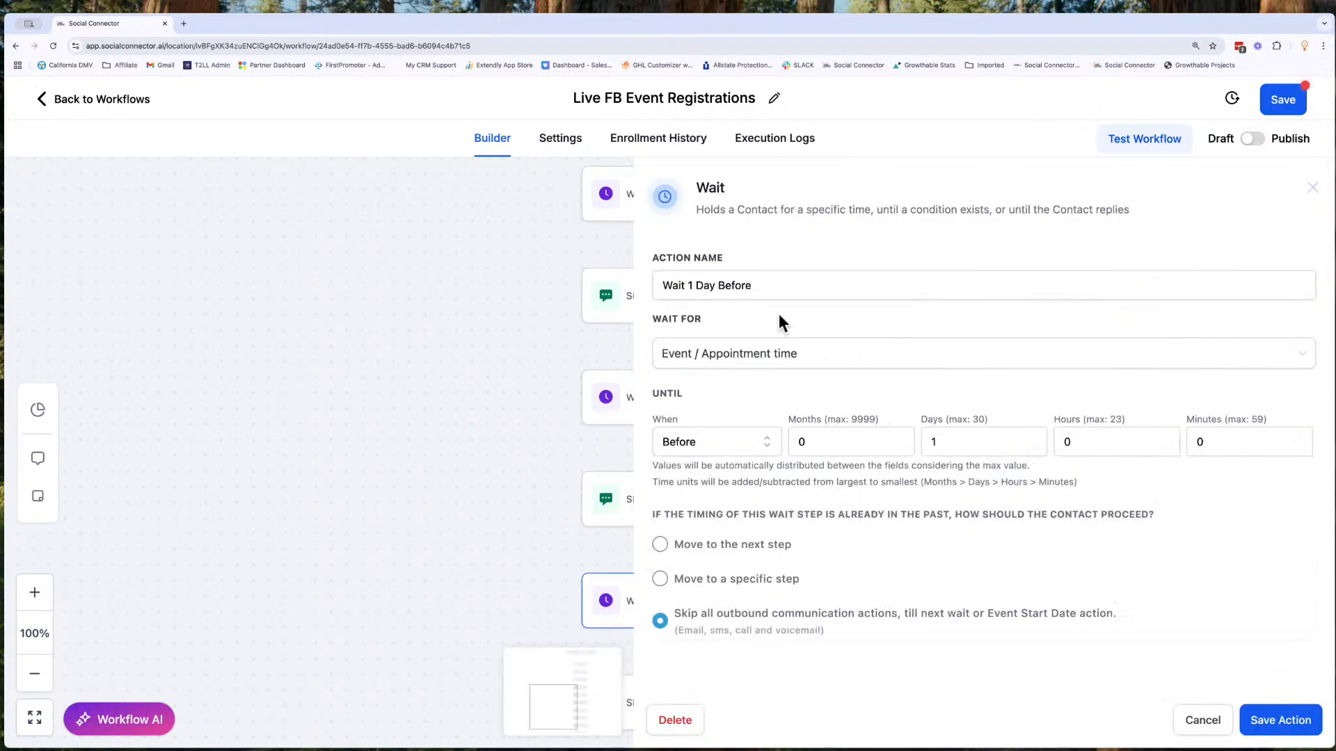
pyautogui.click(716, 291)
pyautogui.doubleClick(697, 289)
pyautogui.write('hour')
pyautogui.click(931, 438)
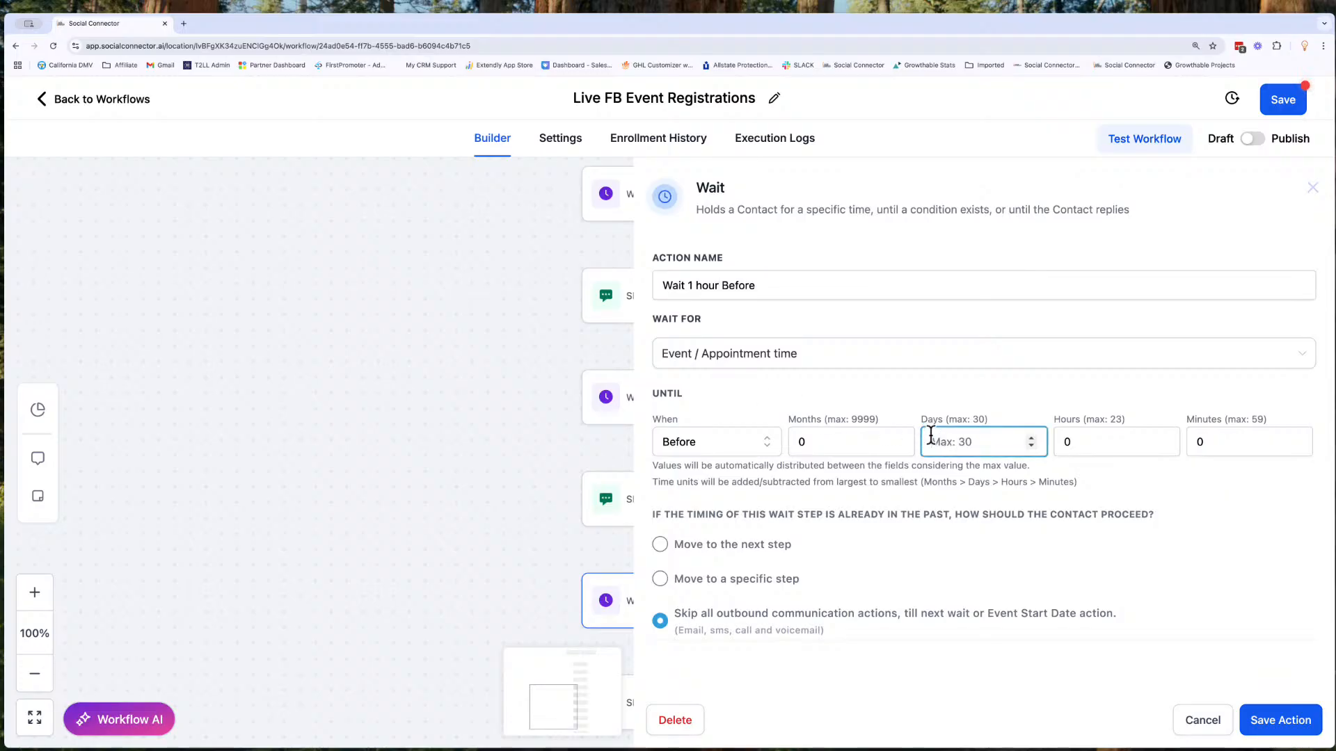
pyautogui.click(1064, 438)
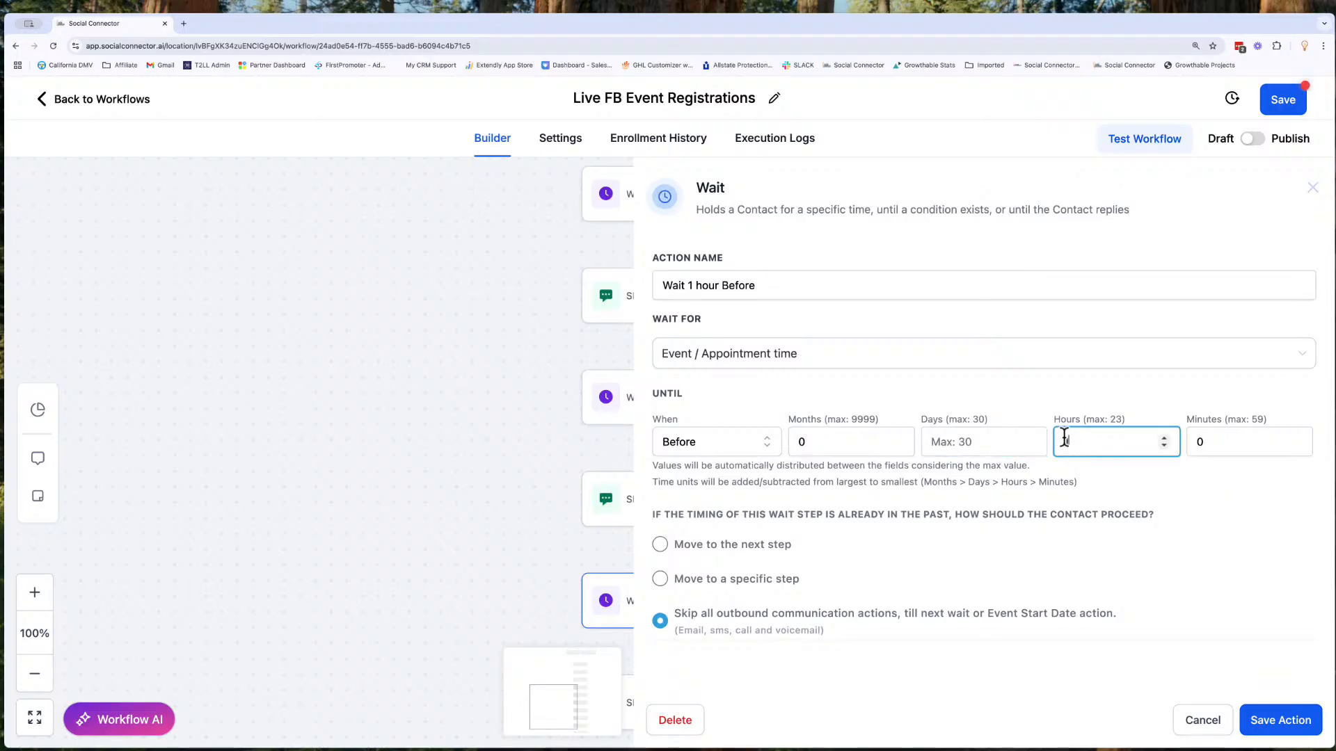
pyautogui.click(1282, 721)
# - Rename the SMS action below the 1-hour wait as "SMS: 1 Hour Reminder" and save the action
pyautogui.scroll(-5, 876, 580)
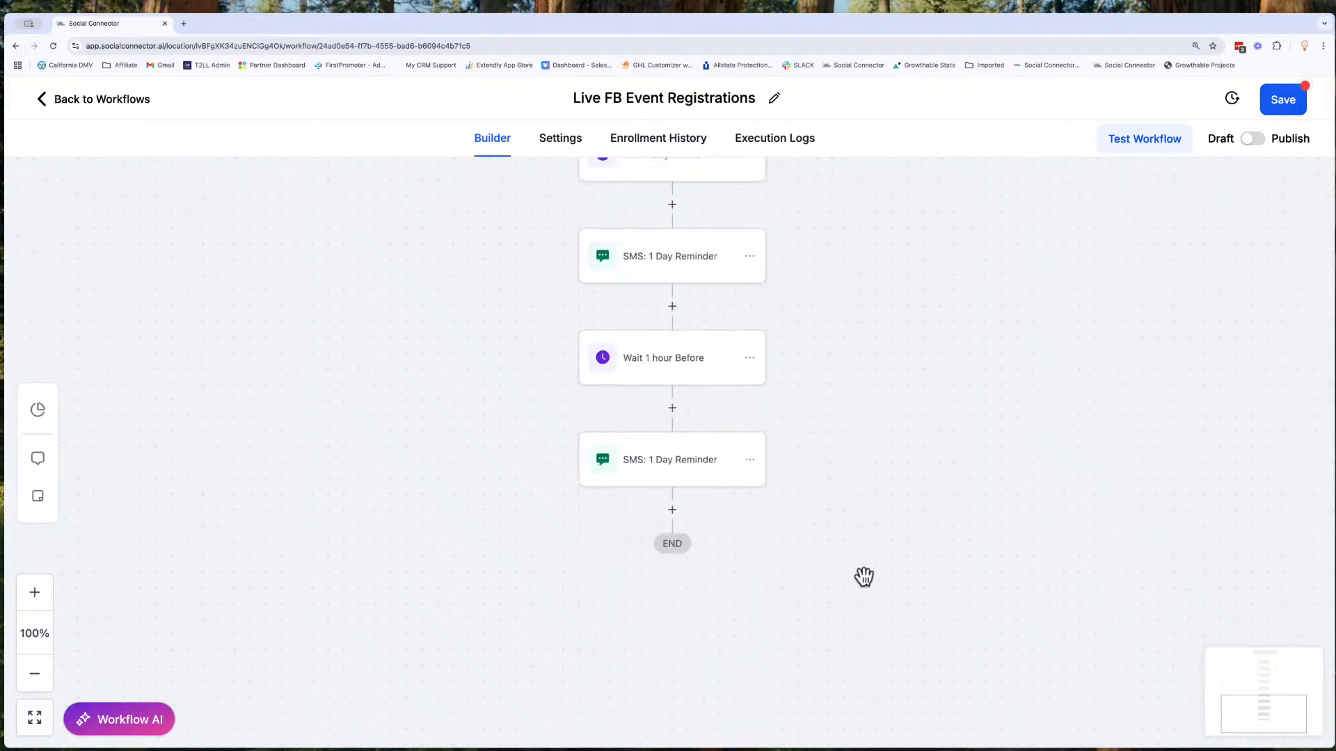
pyautogui.scroll(2, 864, 577)
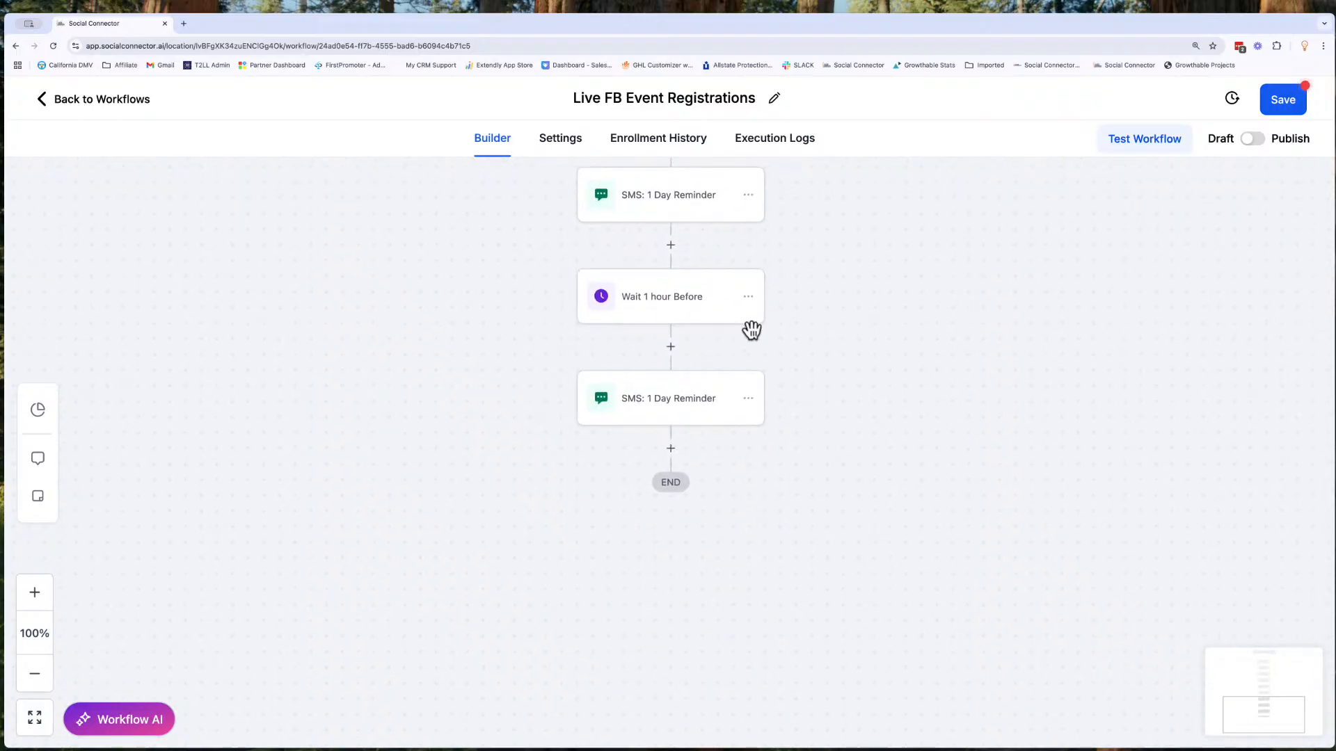
pyautogui.click(749, 300)
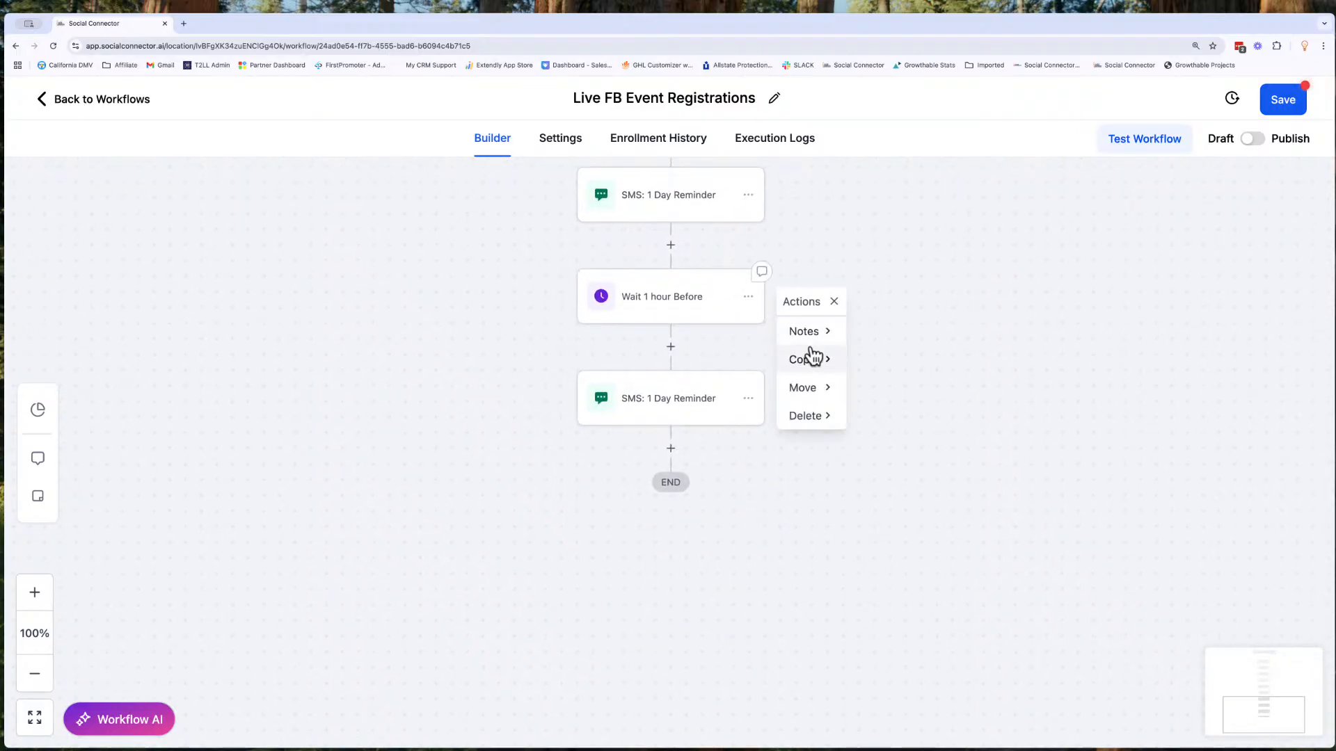
pyautogui.click(699, 398)
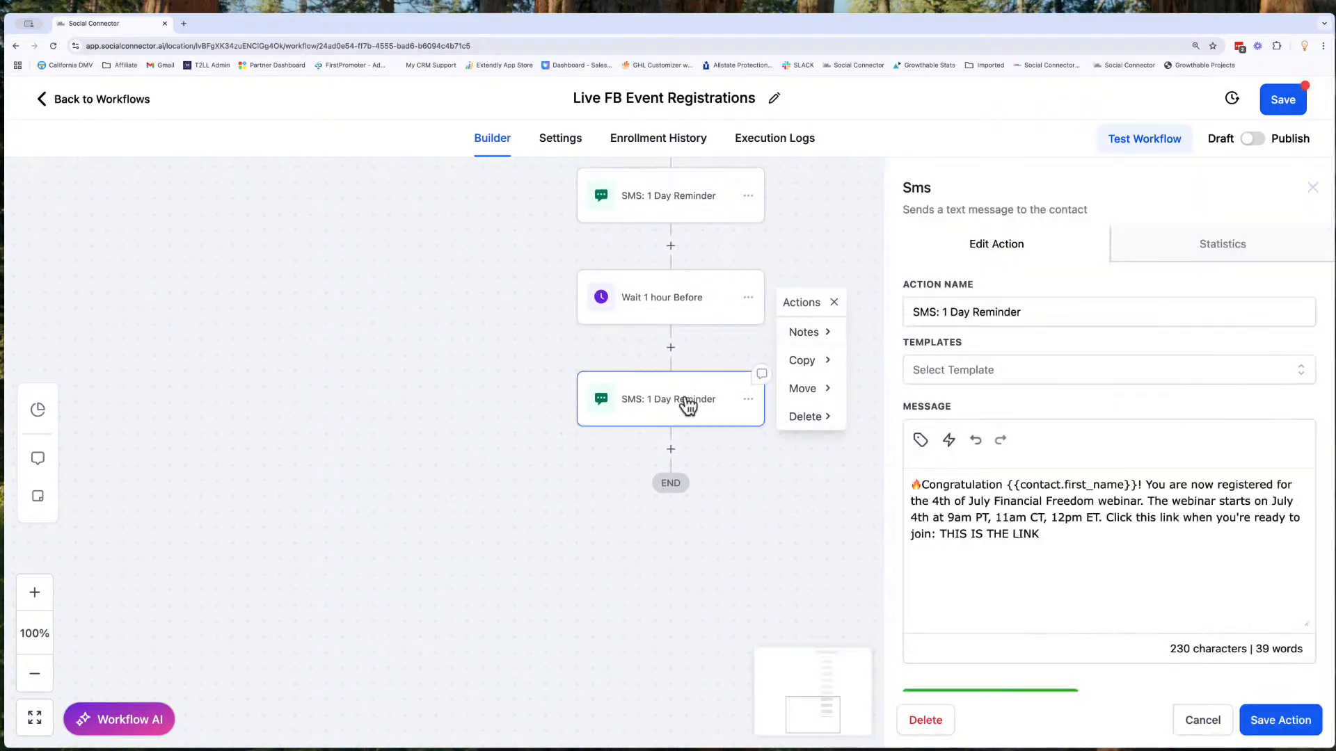
pyautogui.doubleClick(953, 311)
pyautogui.write('hour')
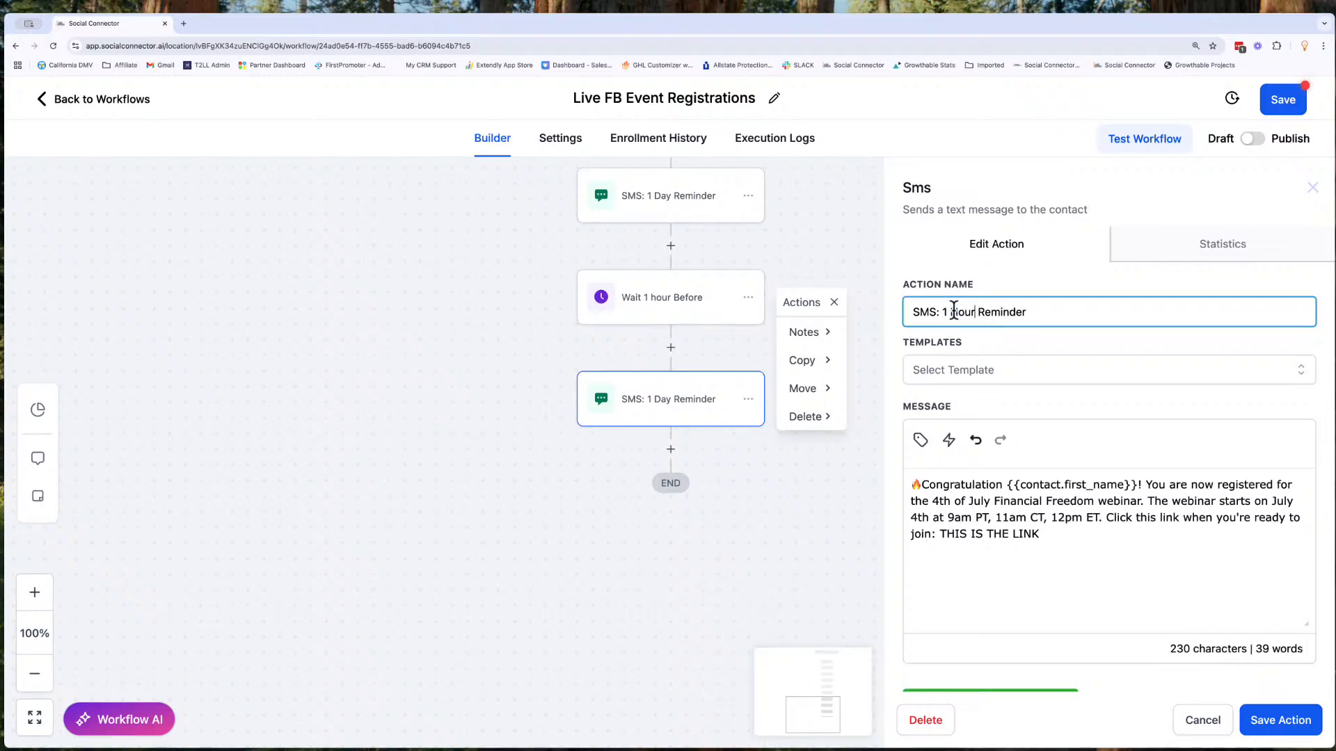
pyautogui.click(1277, 720)
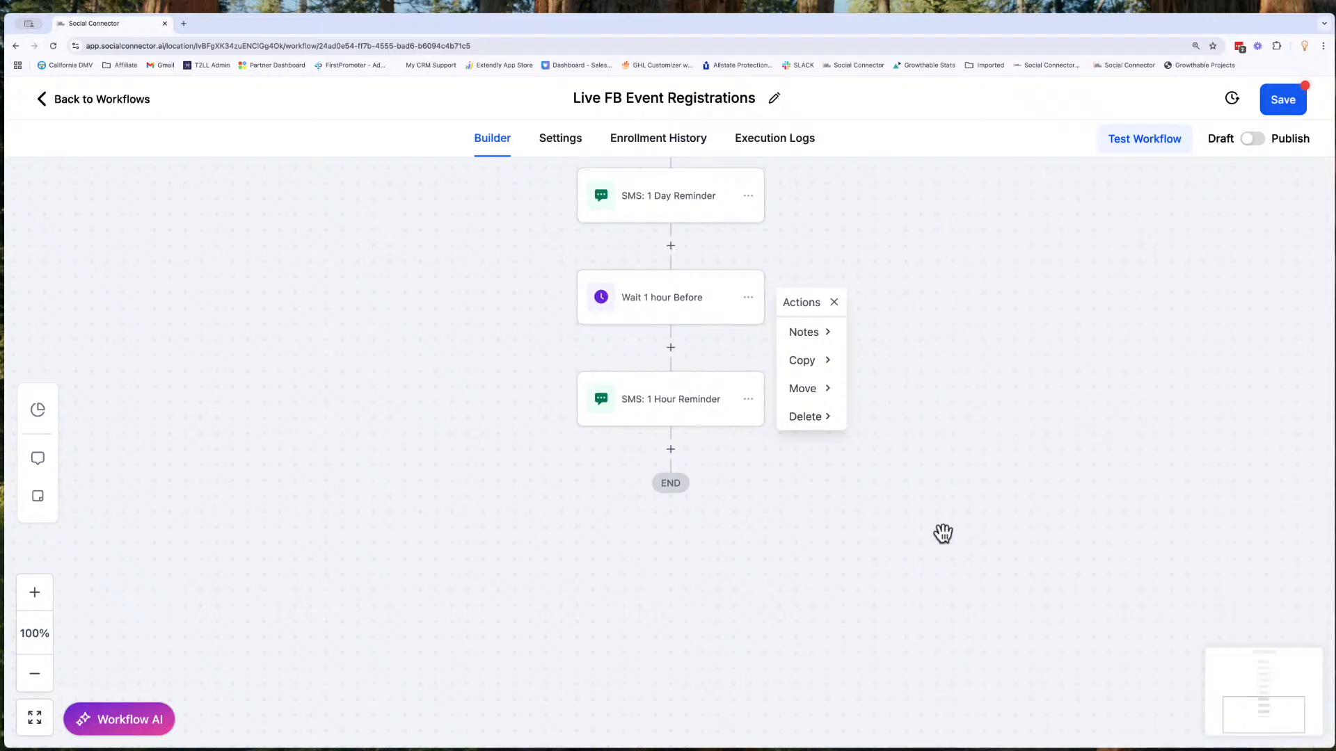
# - Copy all actions from "Wait 1 hour Before" onward to the end of the workflow
pyautogui.click(834, 302)
pyautogui.click(751, 297)
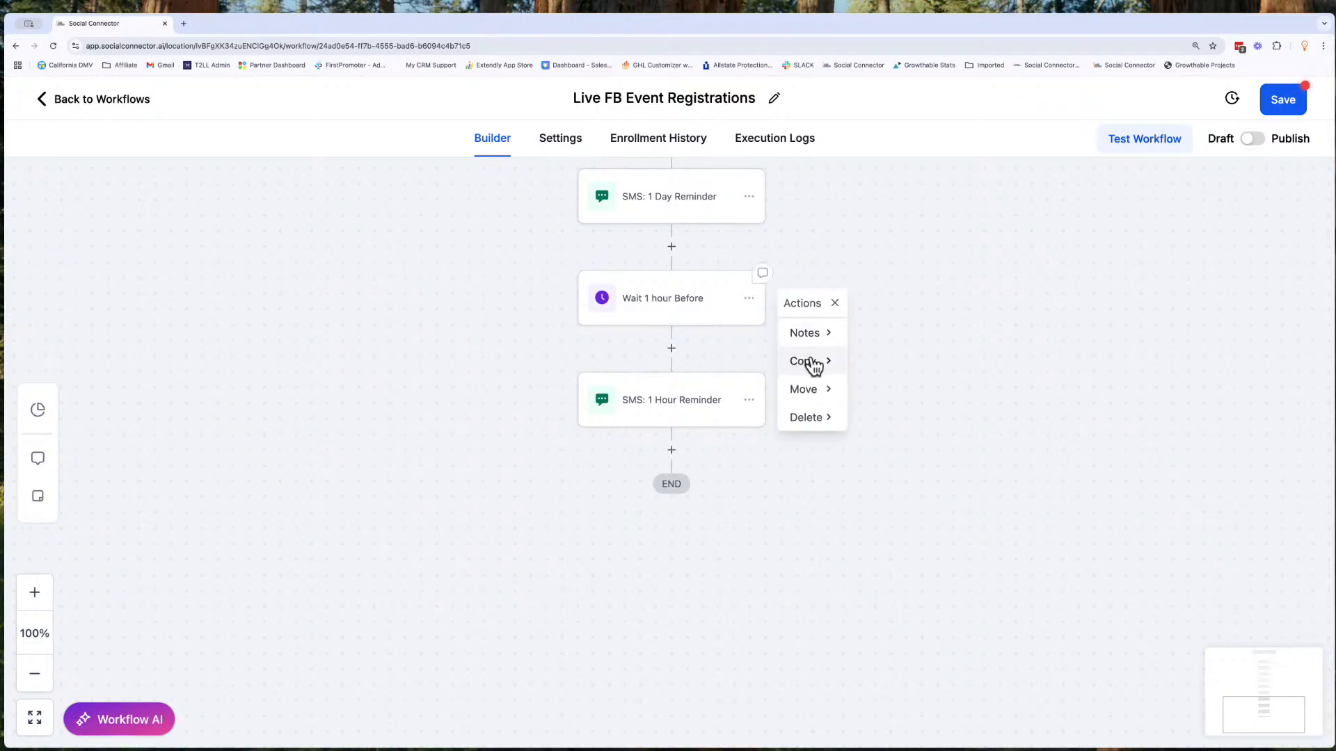
pyautogui.click(877, 367)
pyautogui.click(668, 448)
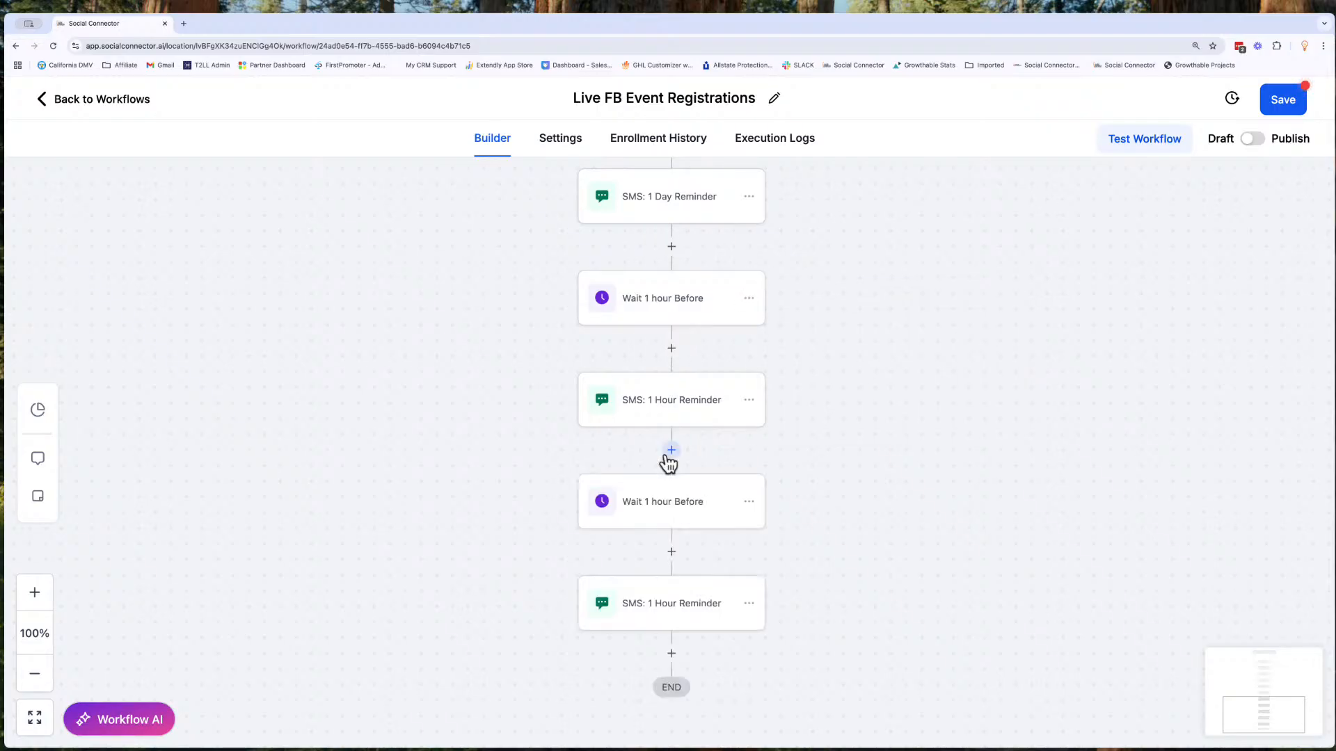
# - Rename the copied 1-hour wait action as "STARTS NOW", set its timing to Exact time, and save it
pyautogui.click(666, 506)
pyautogui.click(708, 295)
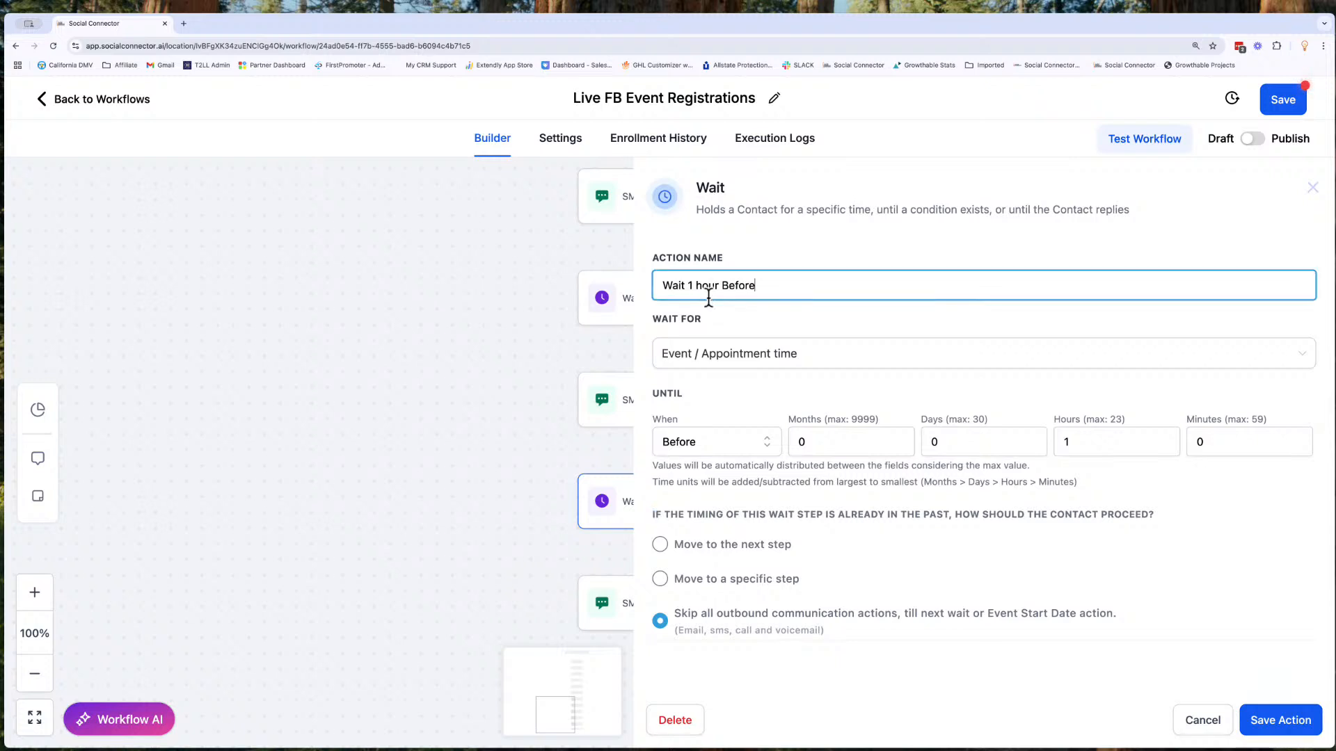
pyautogui.hotkey('alt', 'shift', 'Left')
pyautogui.hotkey('alt', 'shift', 'Left')
pyautogui.hotkey('alt', 'shift', 'Left')
pyautogui.hotkey('alt', 'shift', 'Left')
pyautogui.write('ST')
pyautogui.click(679, 442)
pyautogui.click(690, 532)
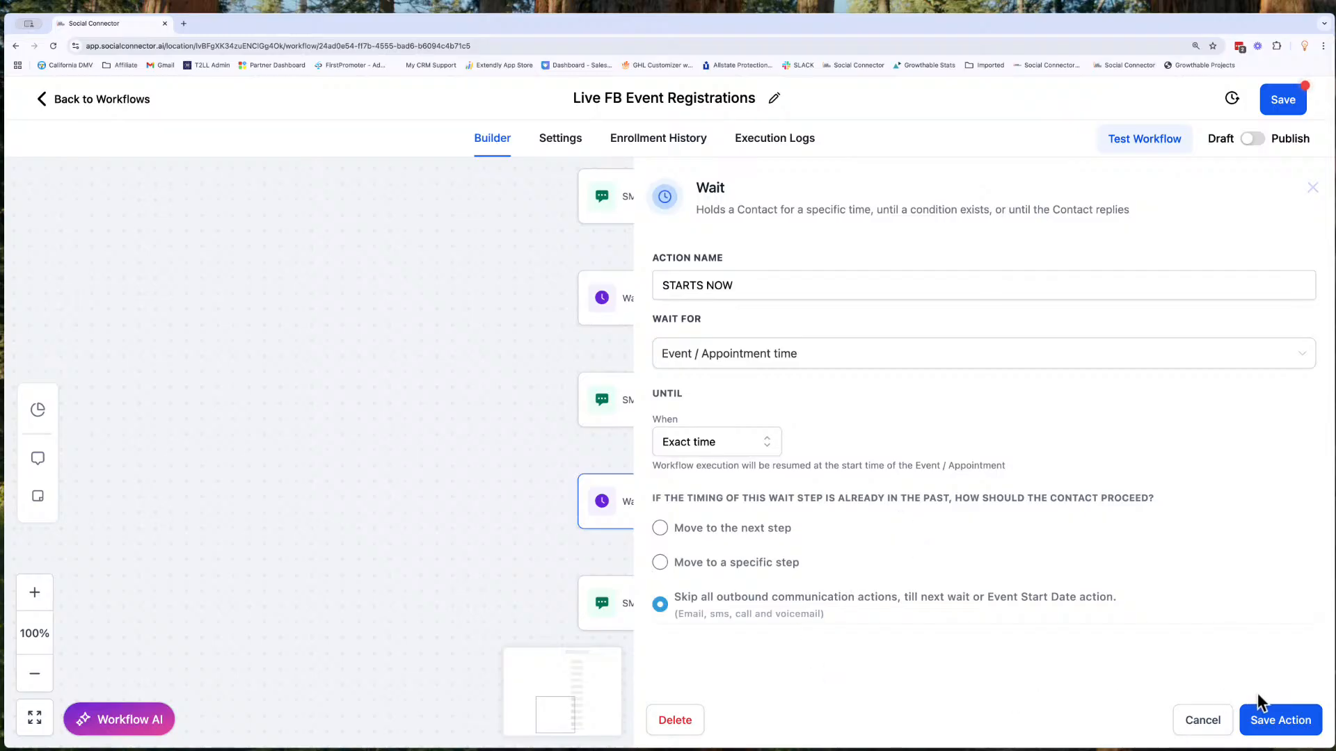
pyautogui.click(1276, 718)
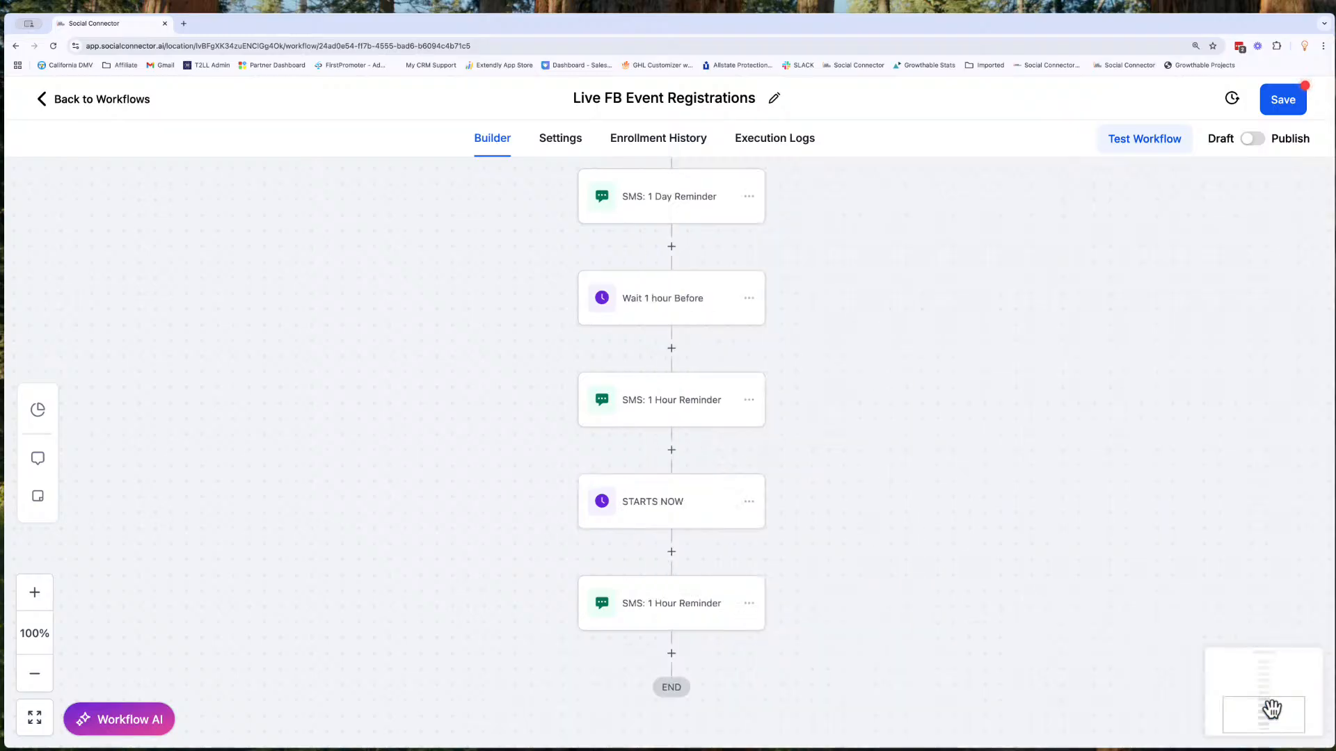
# - Rename the SMS action below "STARTS NOW" as "SMS: Starting Now"
pyautogui.click(679, 625)
pyautogui.click(950, 311)
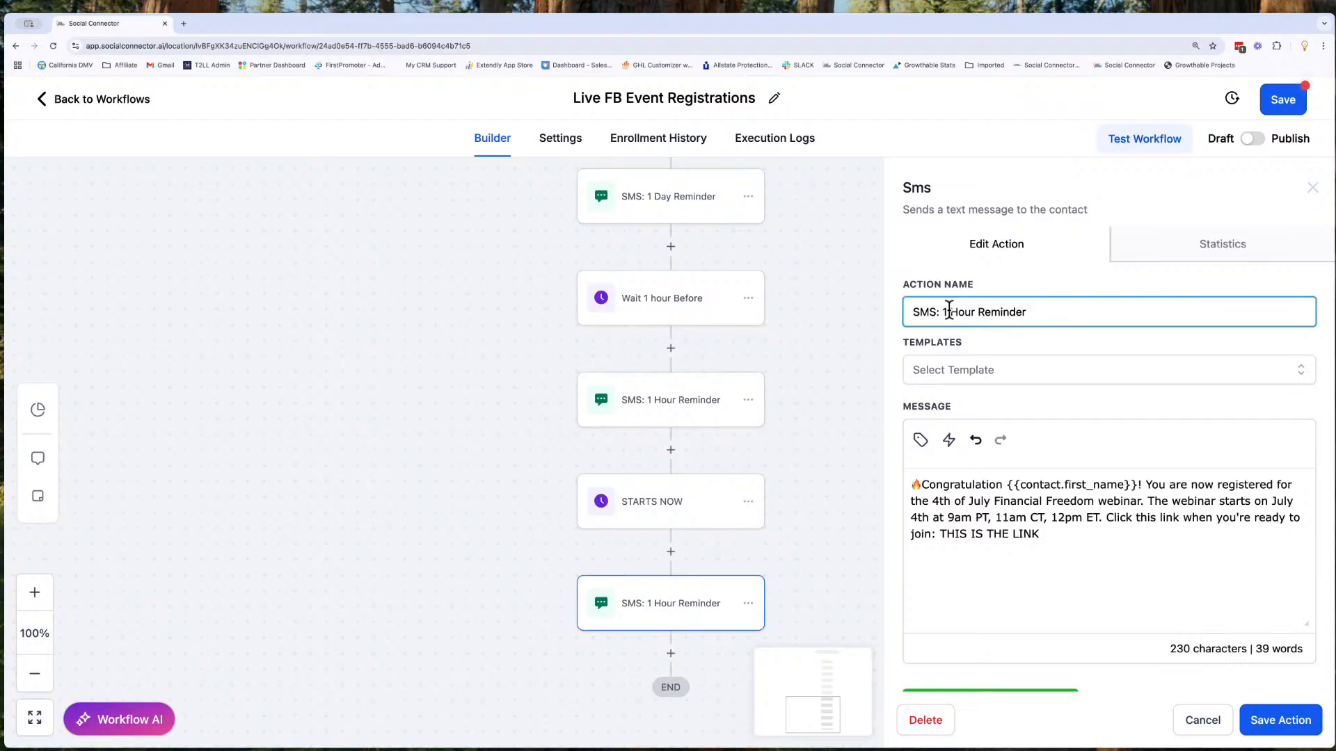
pyautogui.moveTo(944, 310); pyautogui.dragTo(1037, 310)
pyautogui.write('Starting Now')
# - Replace the message text before the link with "Our live call is starting now. Join us here:", then save the action and the workflow
pyautogui.click(1037, 535)
pyautogui.moveTo(939, 529); pyautogui.dragTo(915, 481)
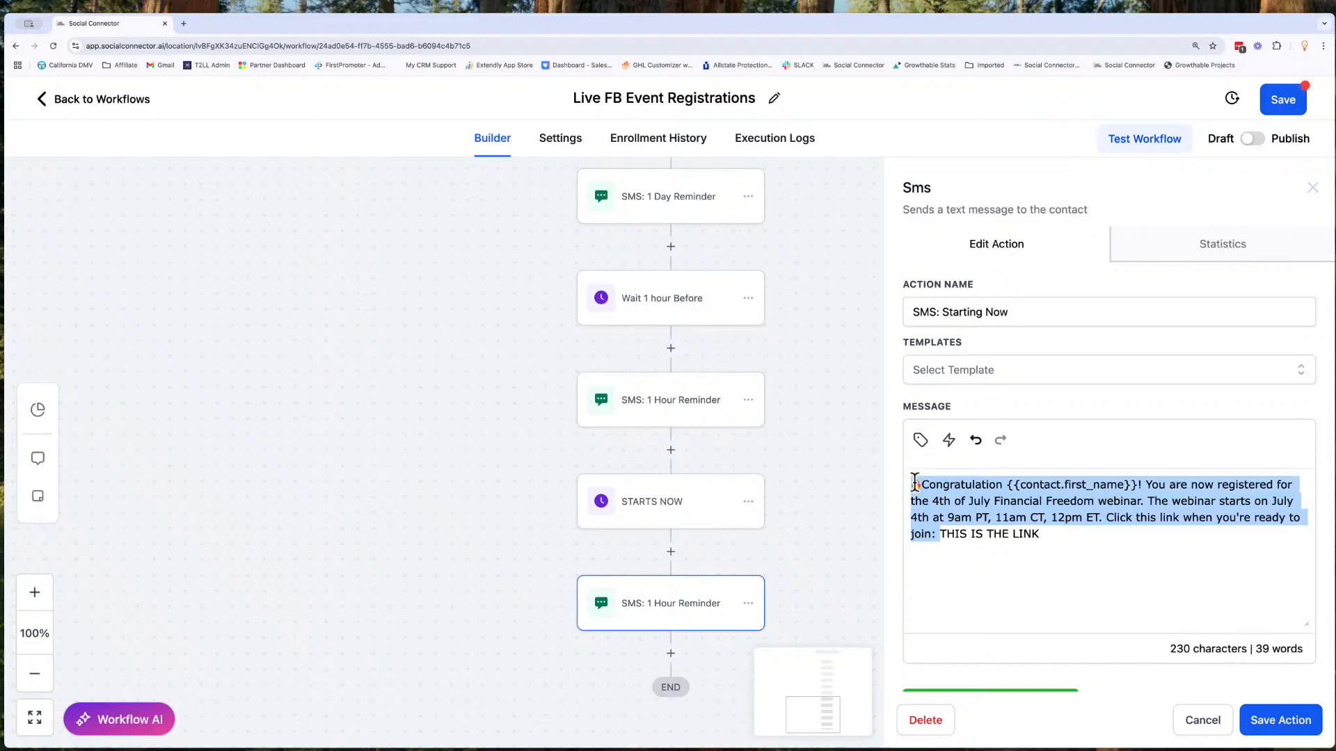
pyautogui.hotkey('ctrl', 'v')
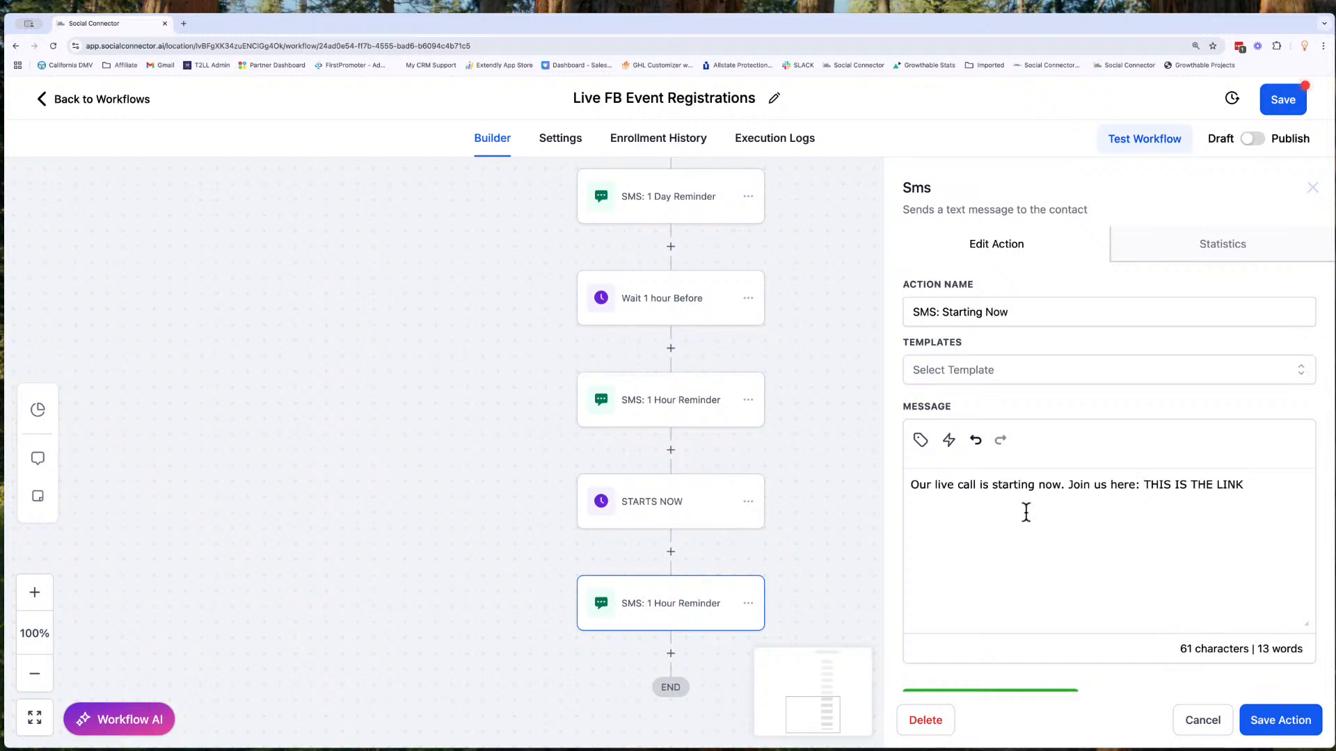
pyautogui.click(1282, 719)
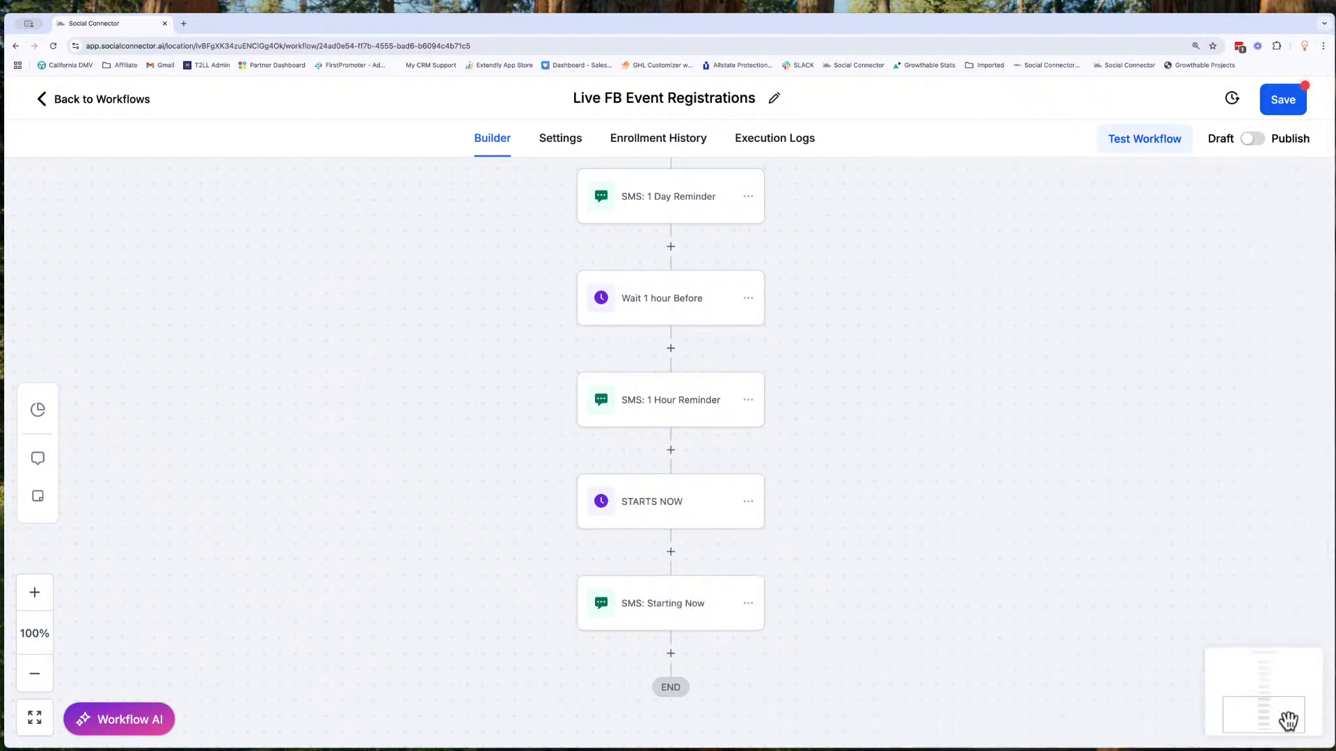
pyautogui.click(1290, 106)
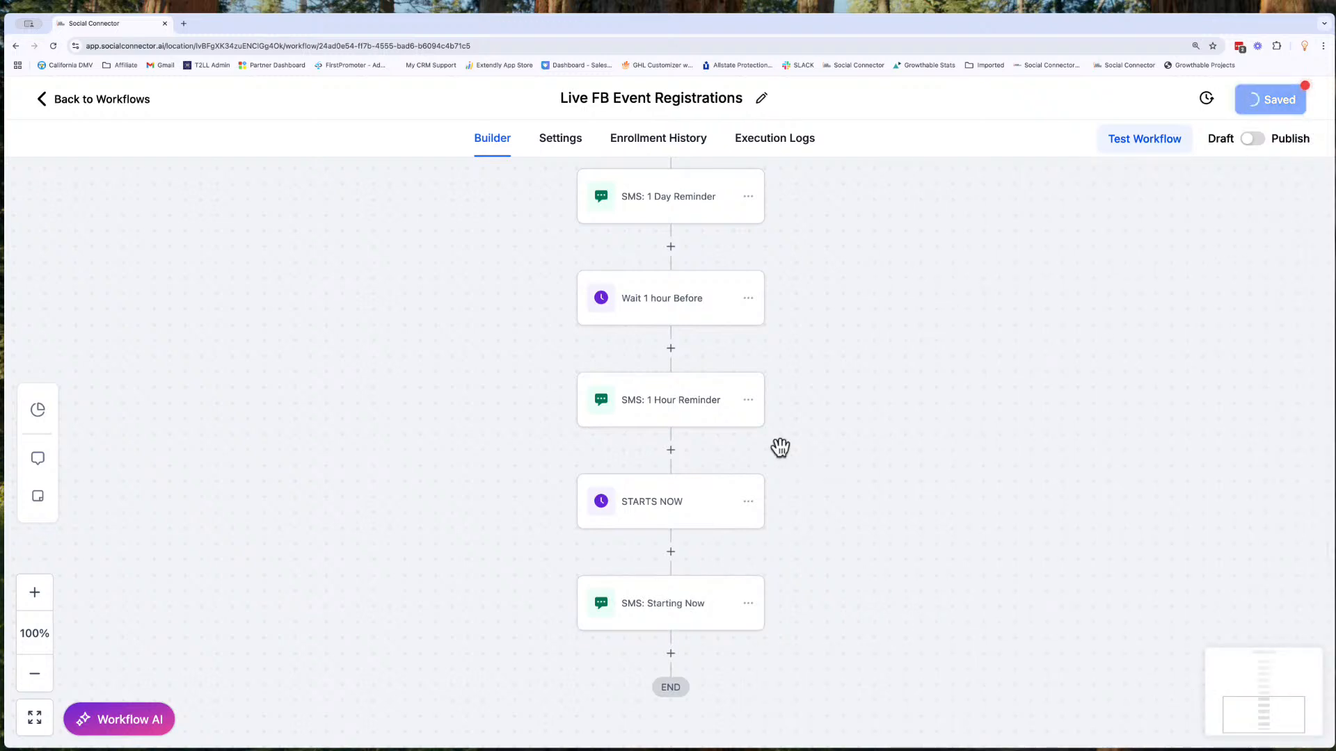
pyautogui.scroll(-3, 734, 600)
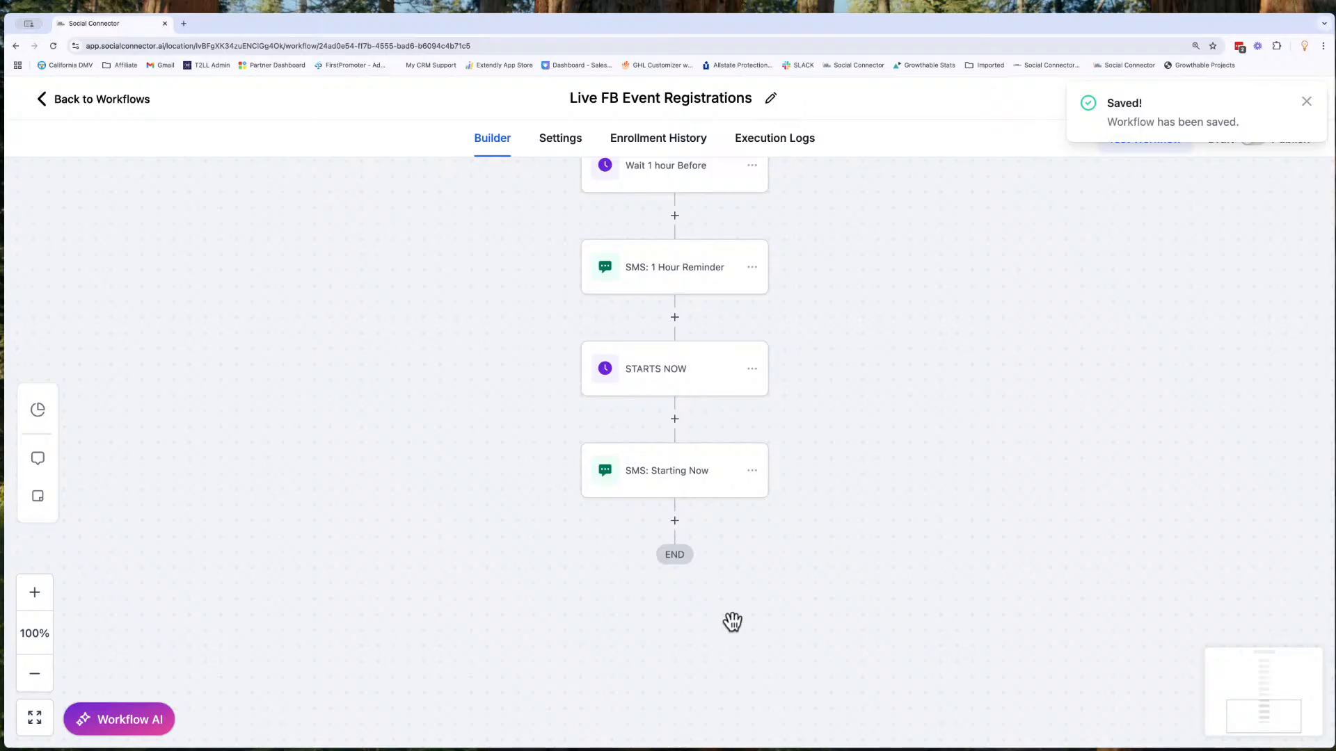
pyautogui.scroll(5, 672, 500)
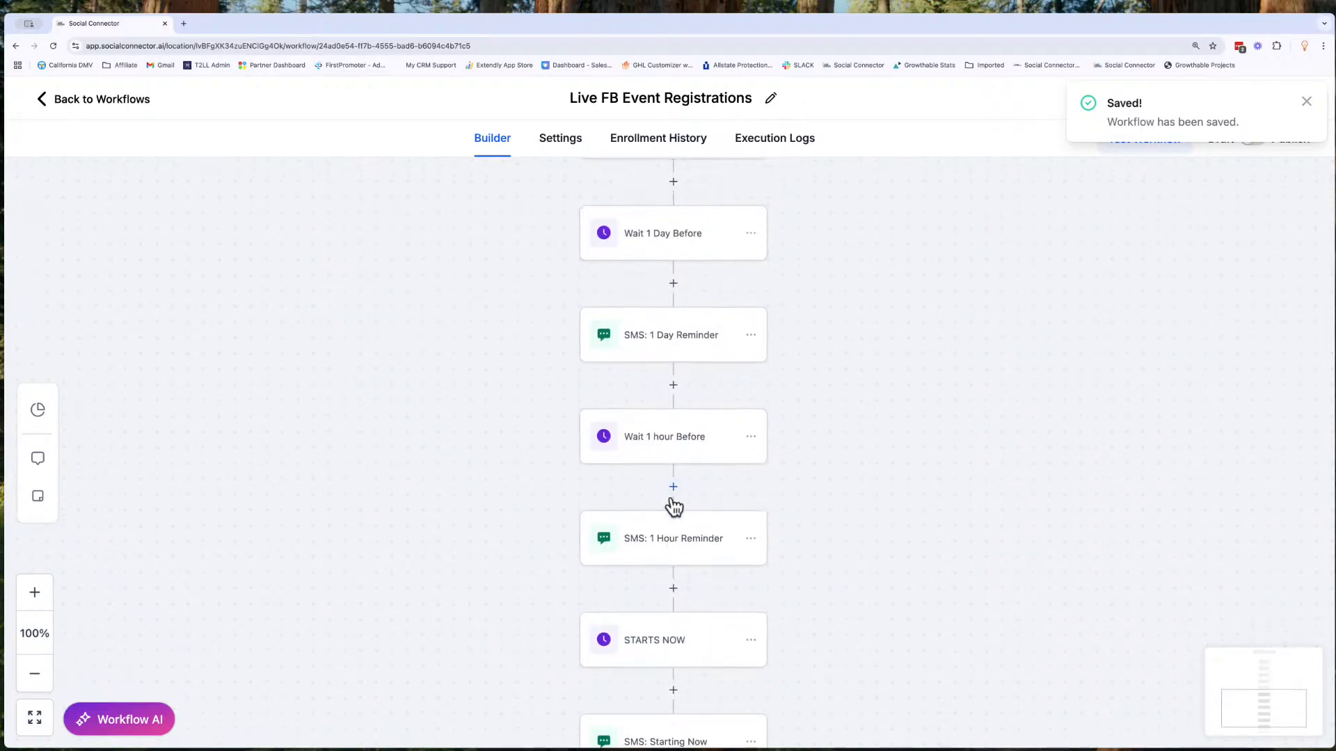
pyautogui.scroll(-3, 671, 497)
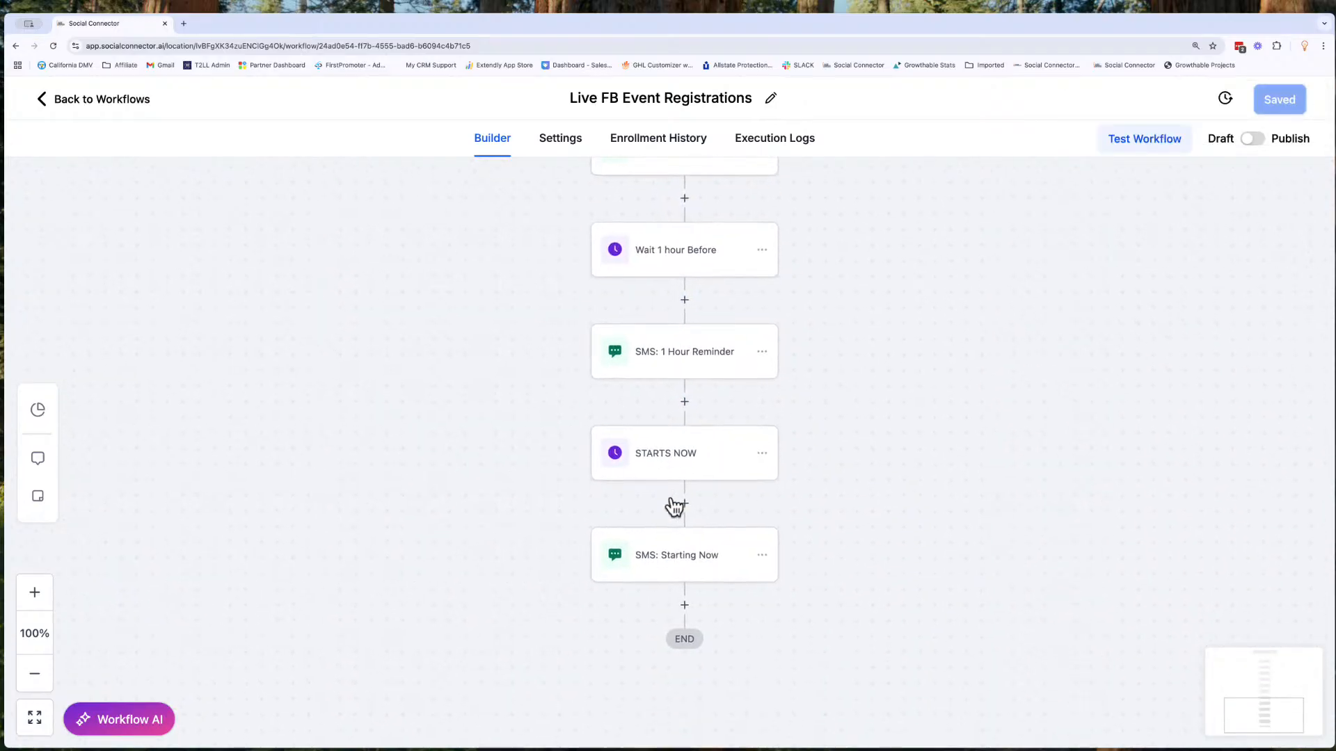
pyautogui.scroll(-1, 672, 501)
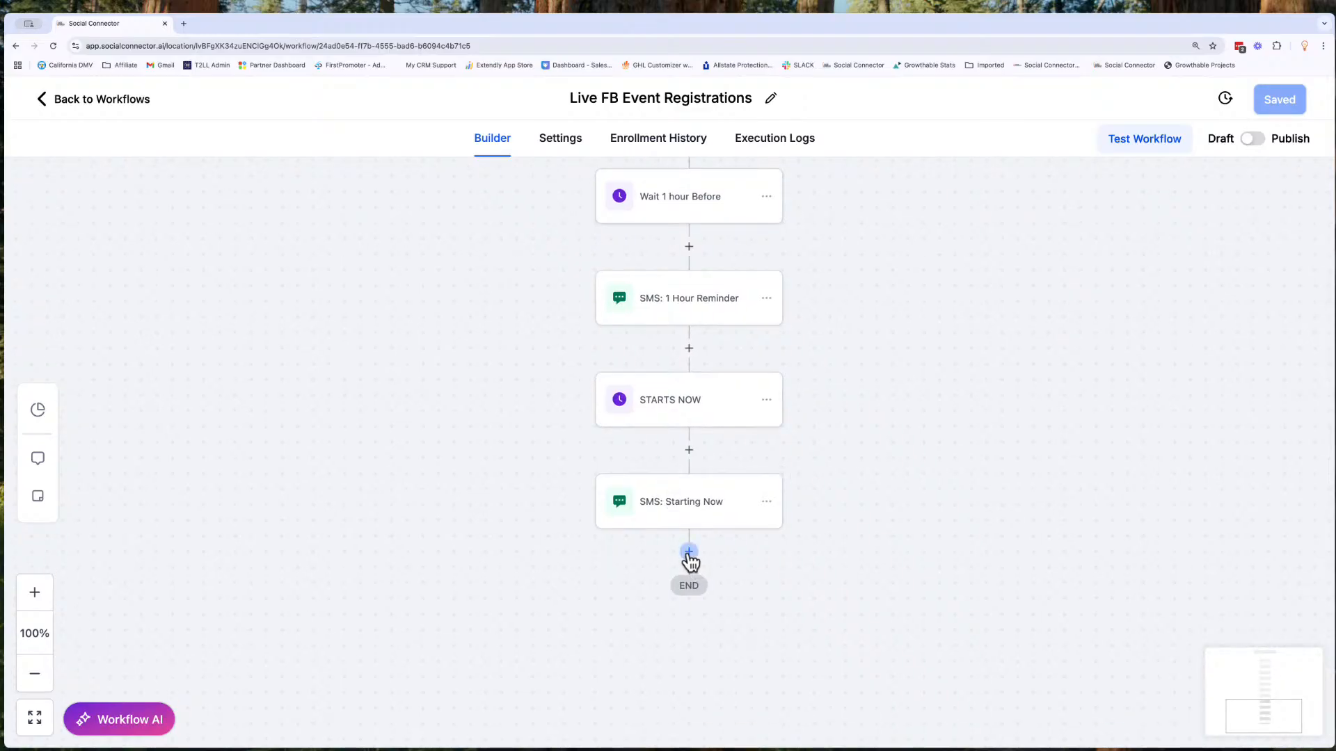
# - Copy all actions from "STARTS NOW" onward to the end of the workflow, below "SMS: Starting Now"
pyautogui.click(771, 406)
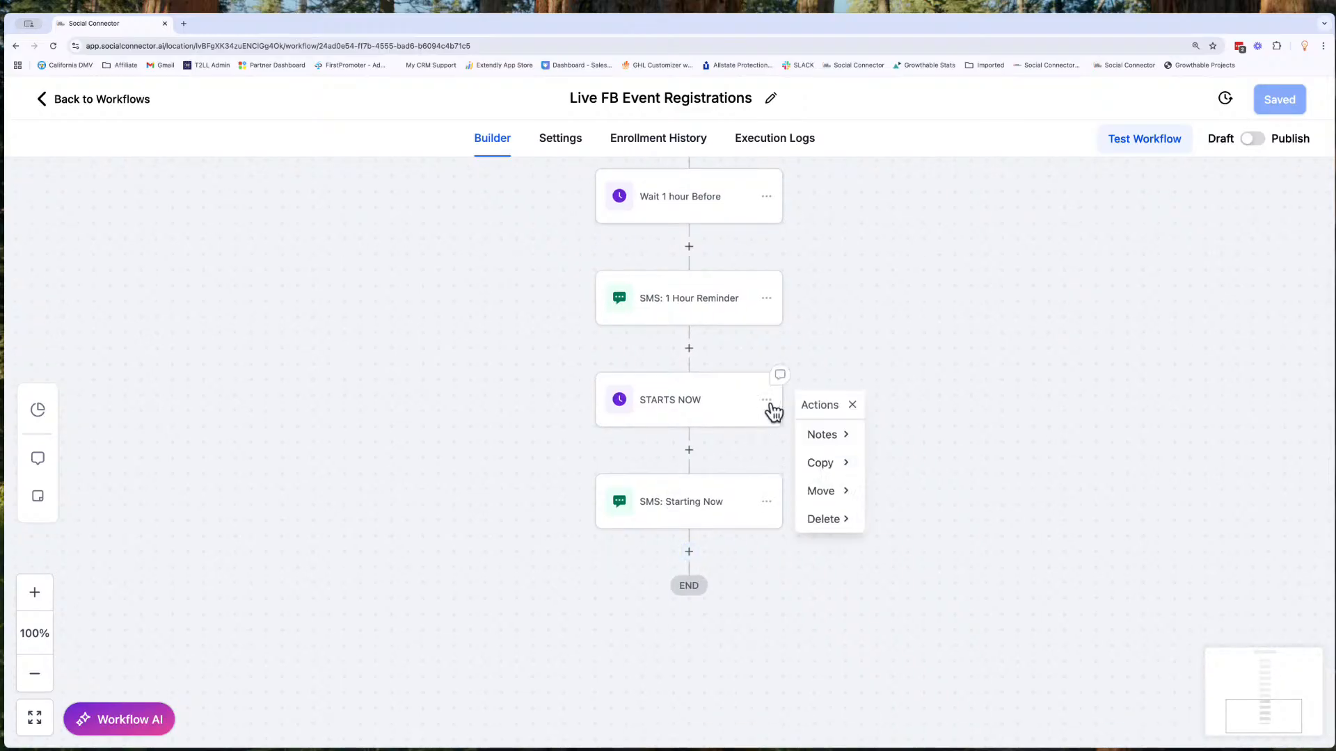
pyautogui.click(822, 464)
pyautogui.click(900, 471)
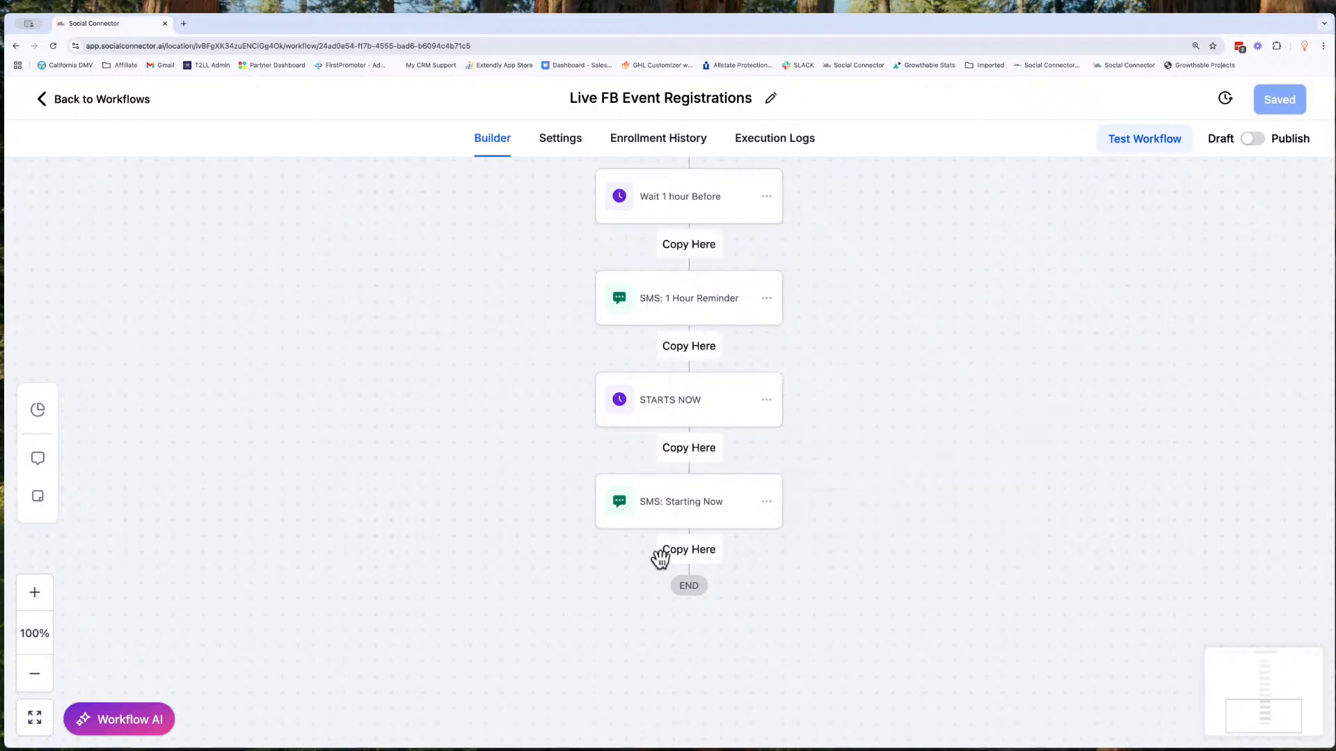
pyautogui.click(688, 553)
# - Rename the copied "STARTS NOW" wait action as "1 Day After"
pyautogui.click(679, 604)
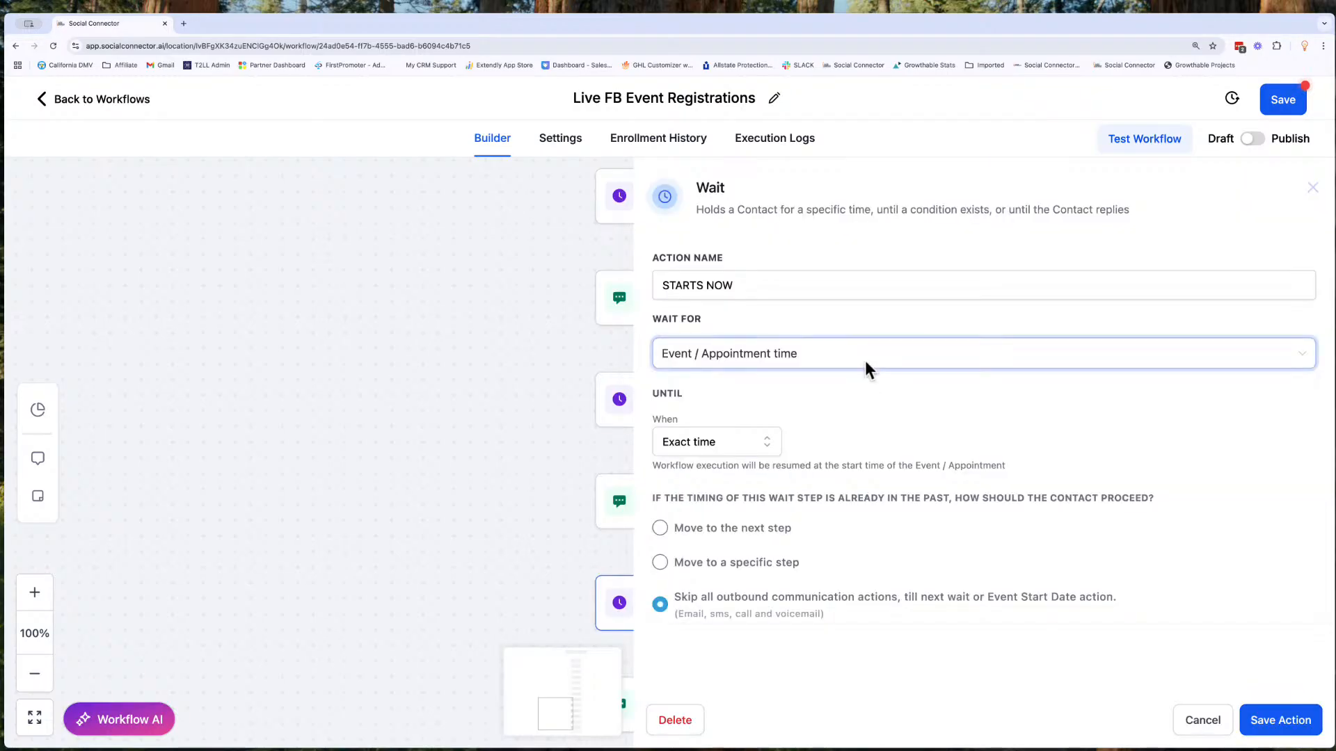
pyautogui.doubleClick(705, 286)
pyautogui.tripleClick(705, 286)
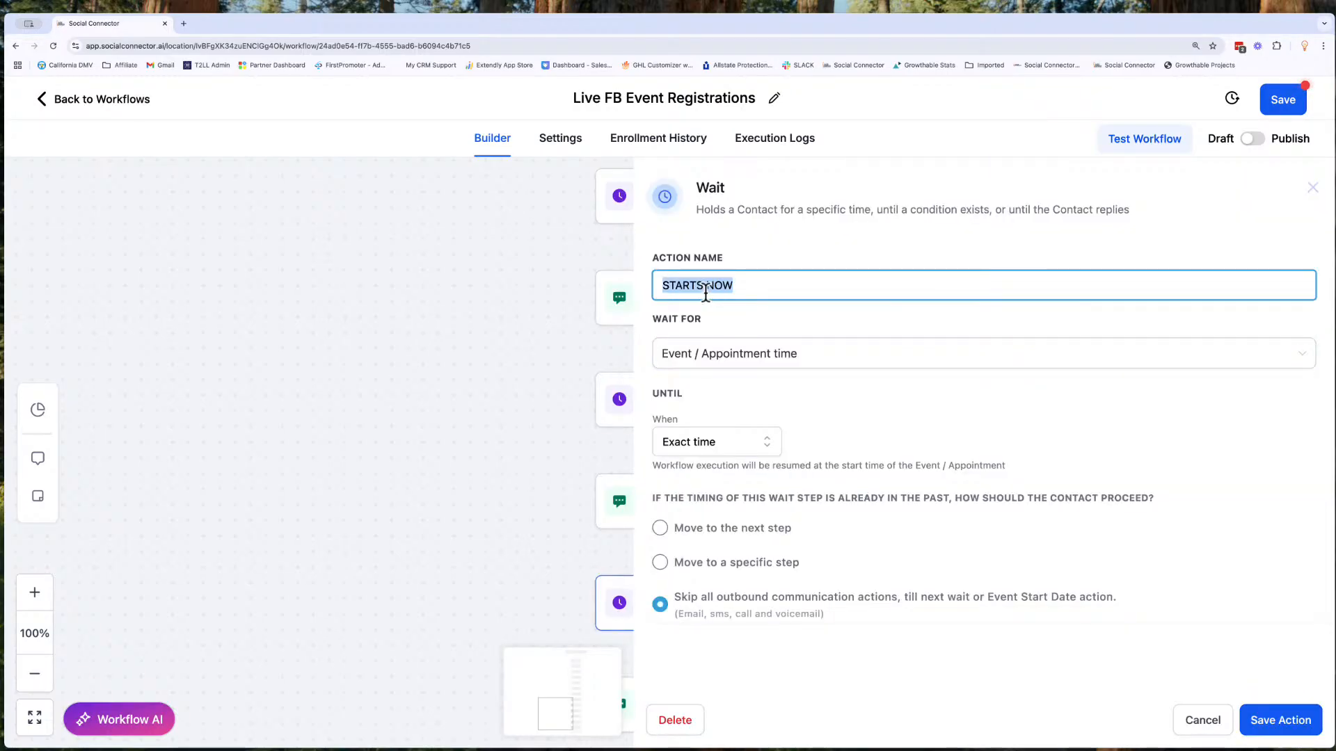
pyautogui.write('1 Day After')
# - Set the wait to resume 1 day after the event time and save the action
pyautogui.click(724, 367)
pyautogui.click(724, 368)
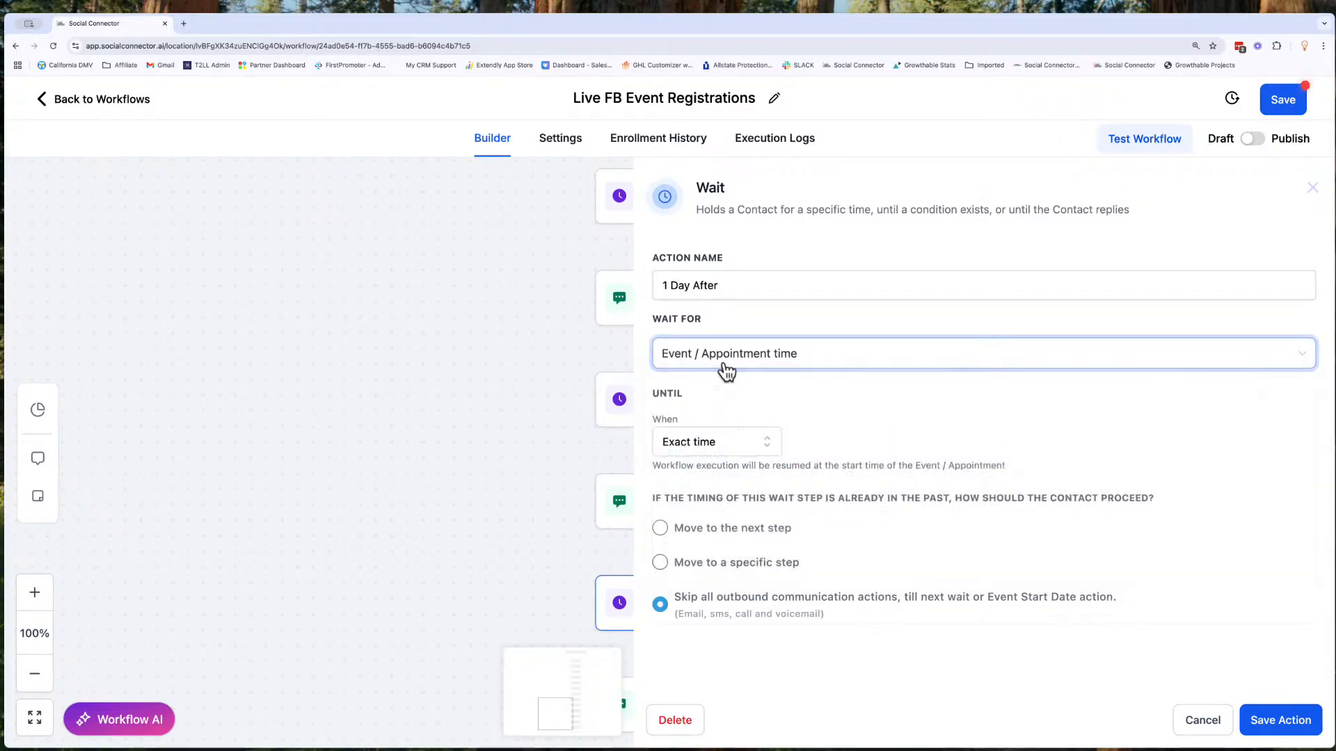
pyautogui.click(725, 443)
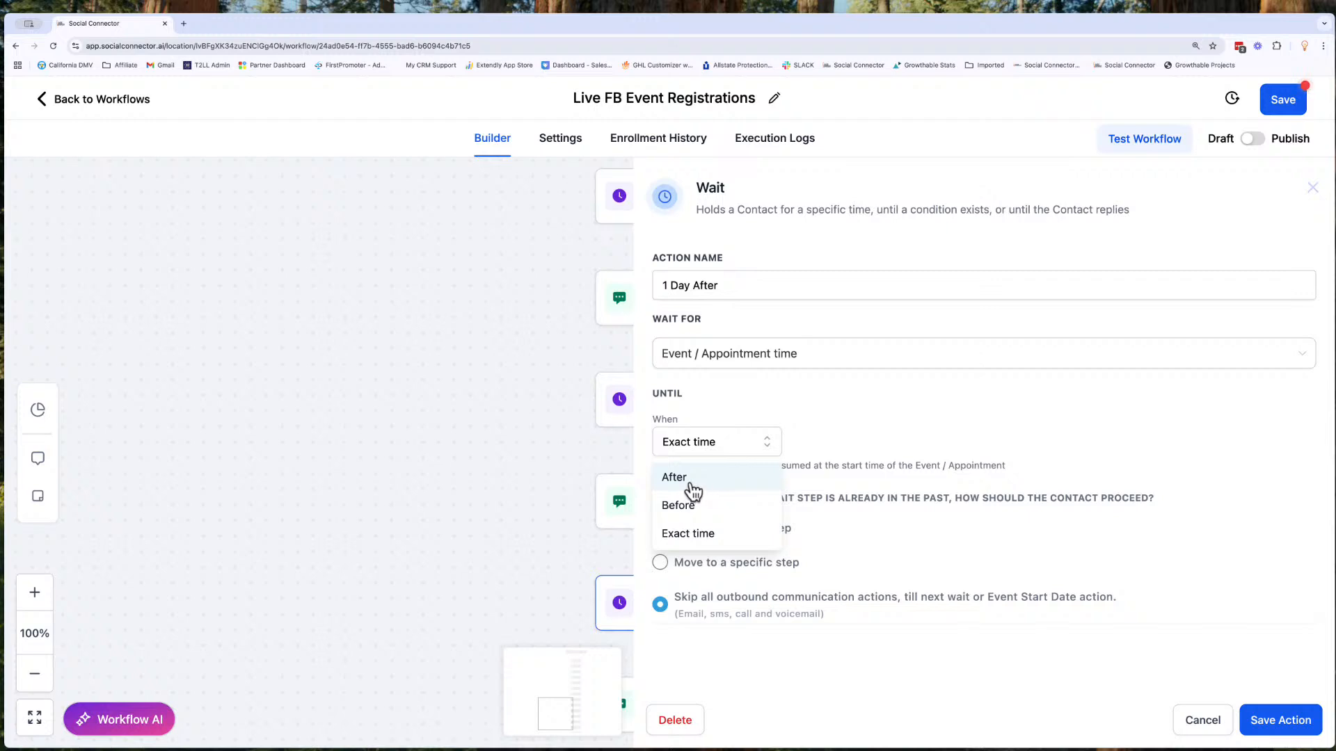
pyautogui.click(693, 492)
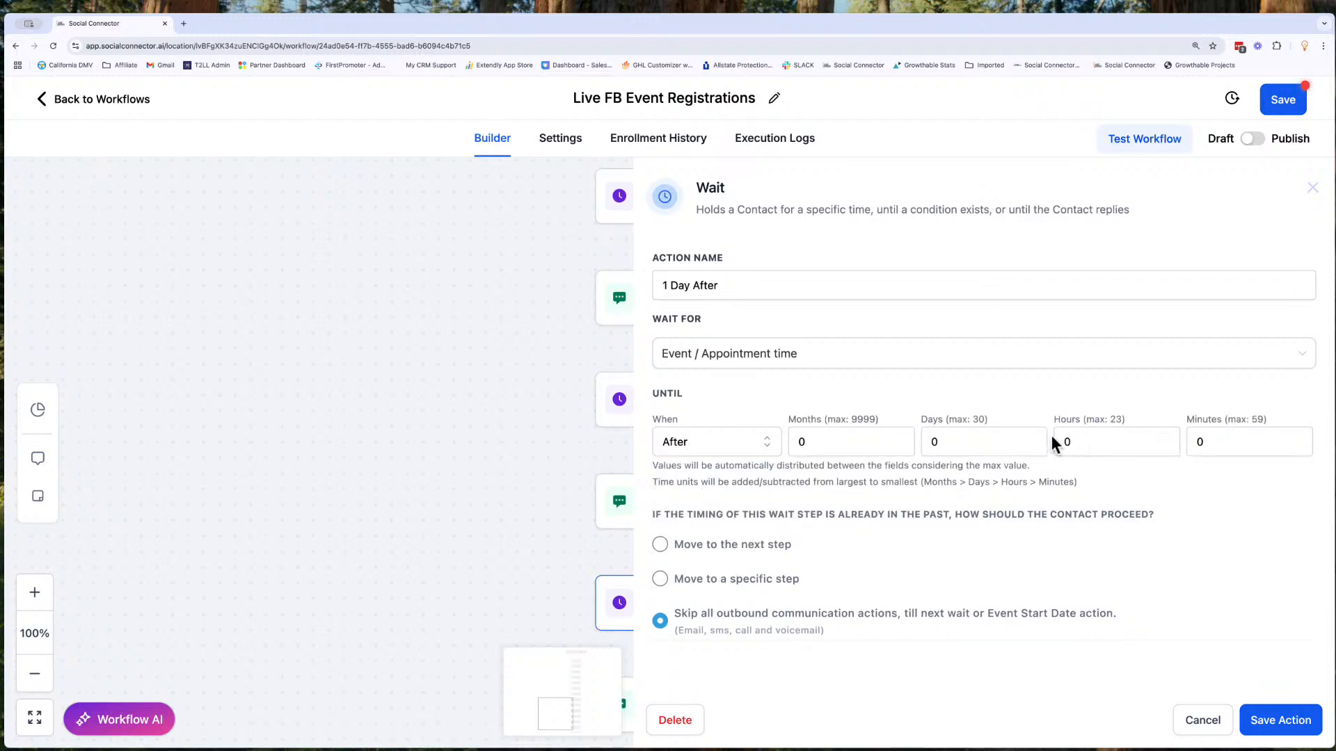
pyautogui.click(952, 441)
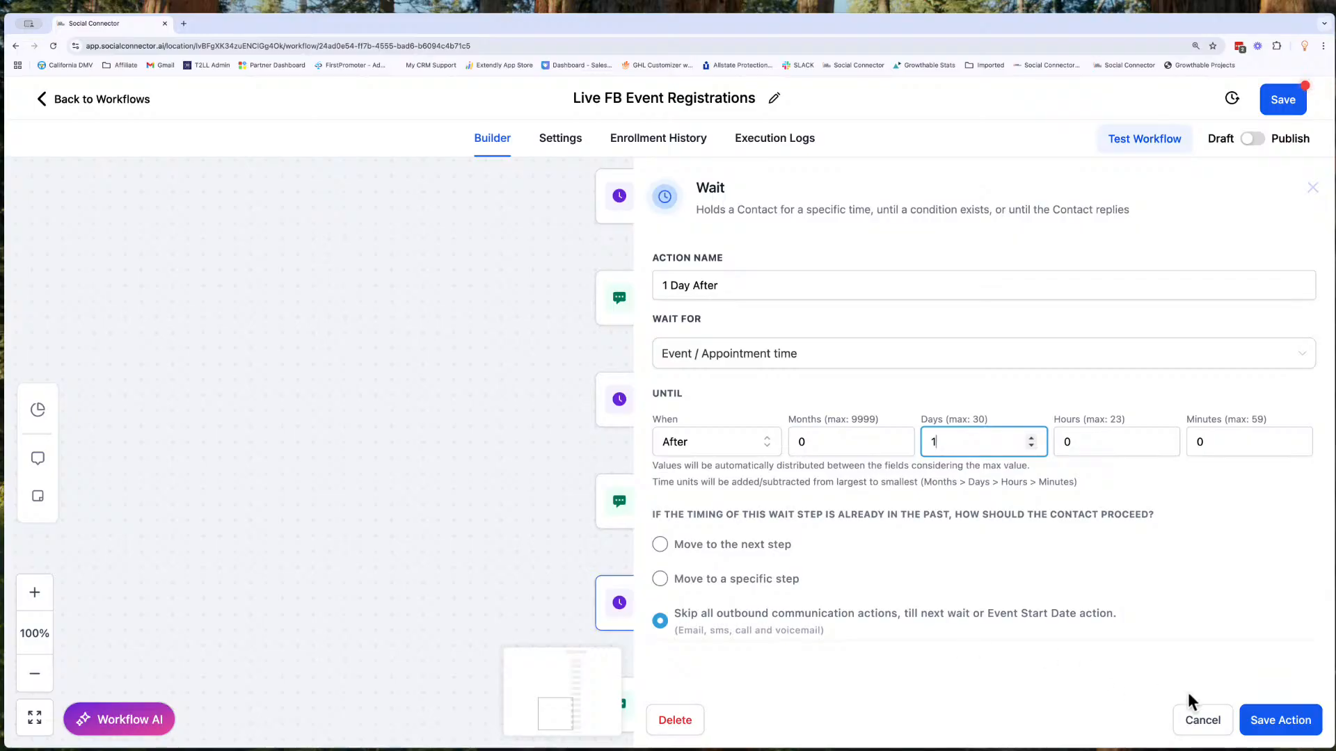
pyautogui.click(1258, 720)
# - Rename the last SMS action in the workflow as "SMS: Follow Up", then save the action and the workflow
pyautogui.scroll(-3, 808, 653)
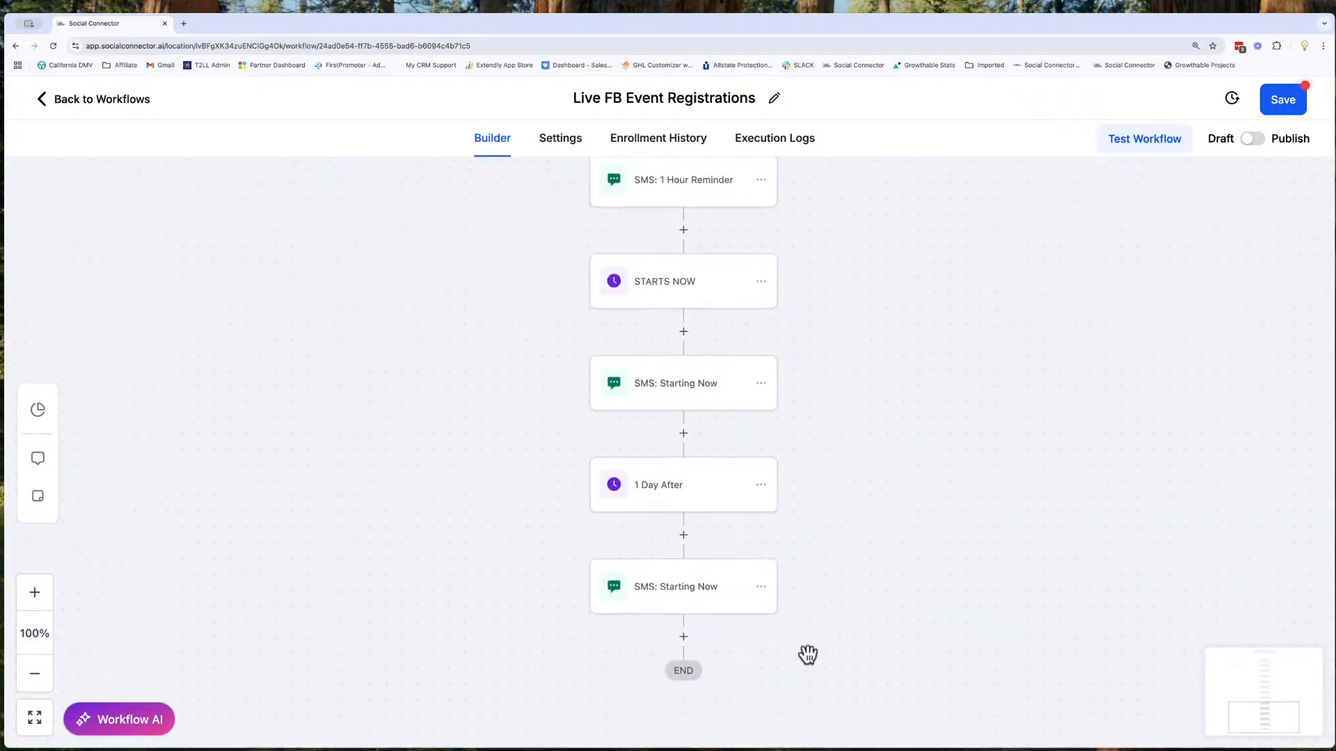
pyautogui.click(707, 593)
pyautogui.doubleClick(976, 311)
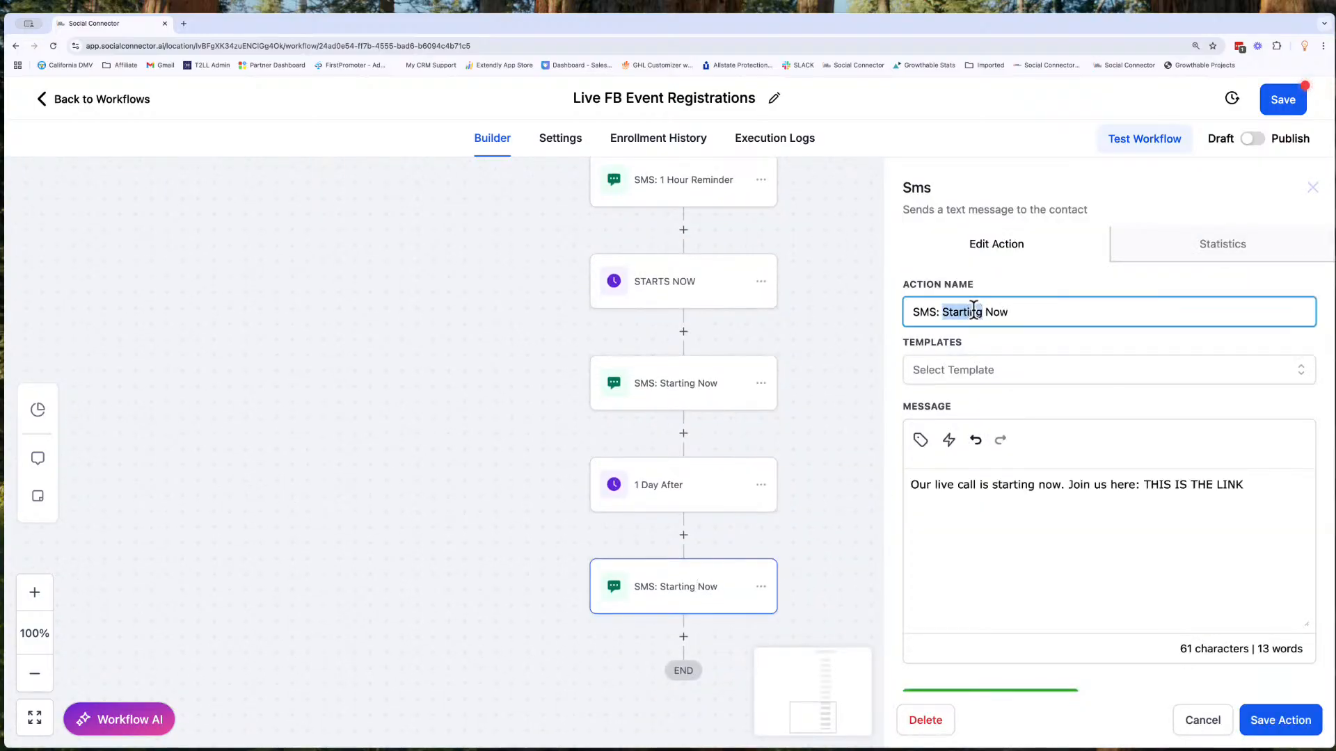
pyautogui.write('Follow Up')
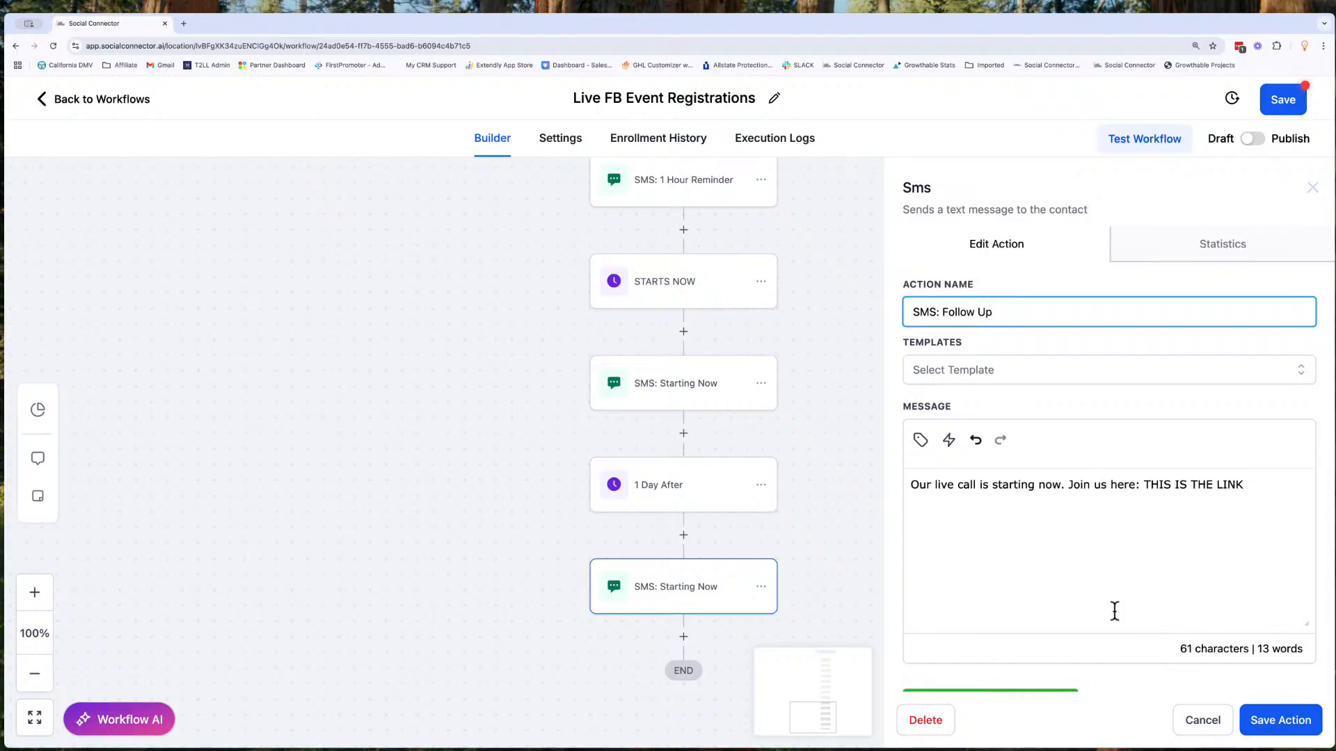
pyautogui.click(1279, 722)
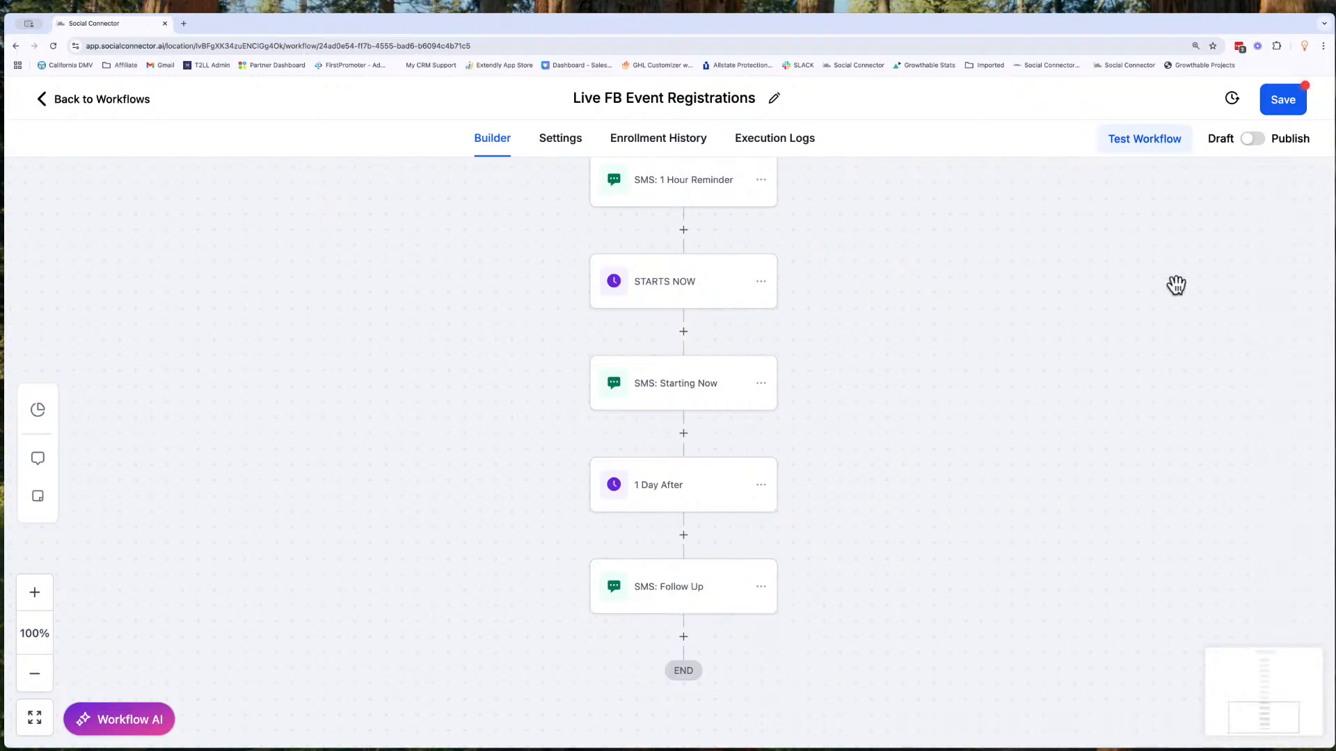
pyautogui.click(1284, 102)
# - Review the full workflow sequence, from the registration form trigger through the wait and SMS actions to the follow-up
pyautogui.scroll(4, 660, 240)
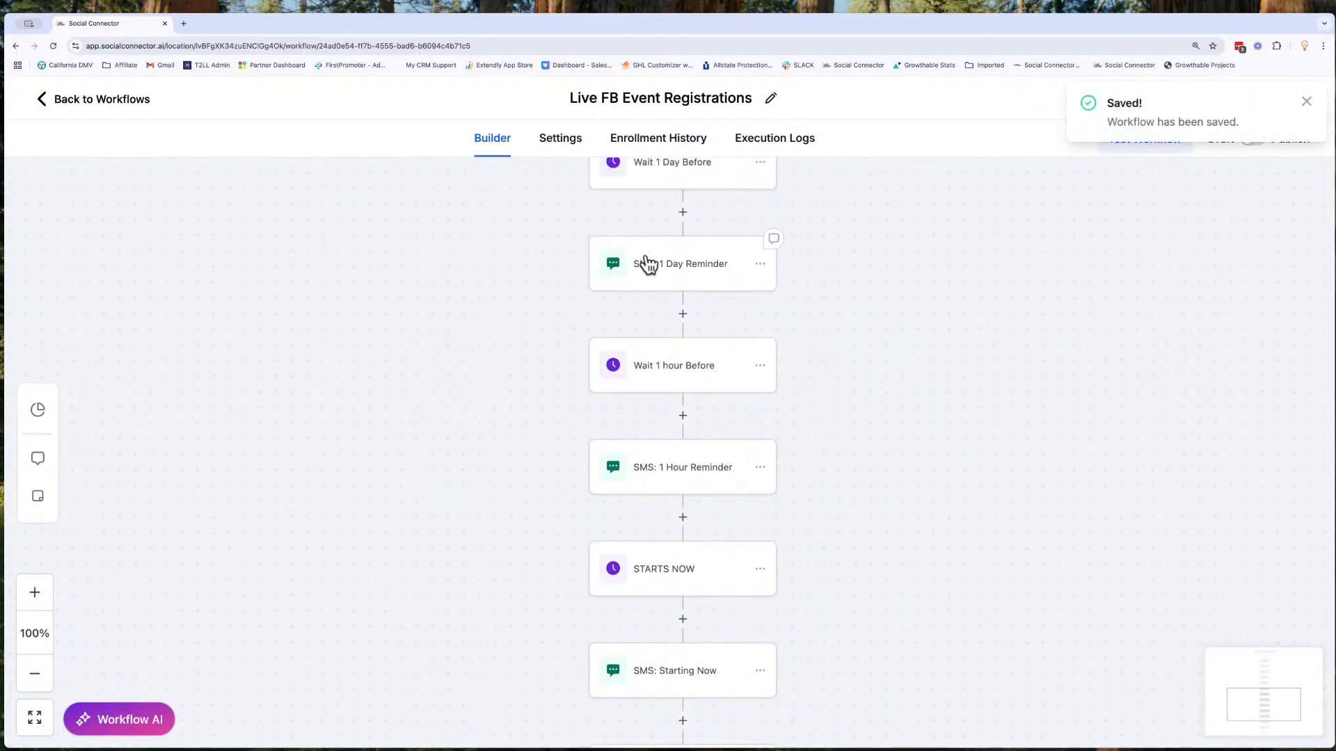
pyautogui.scroll(-5, 646, 352)
pyautogui.scroll(3, 646, 353)
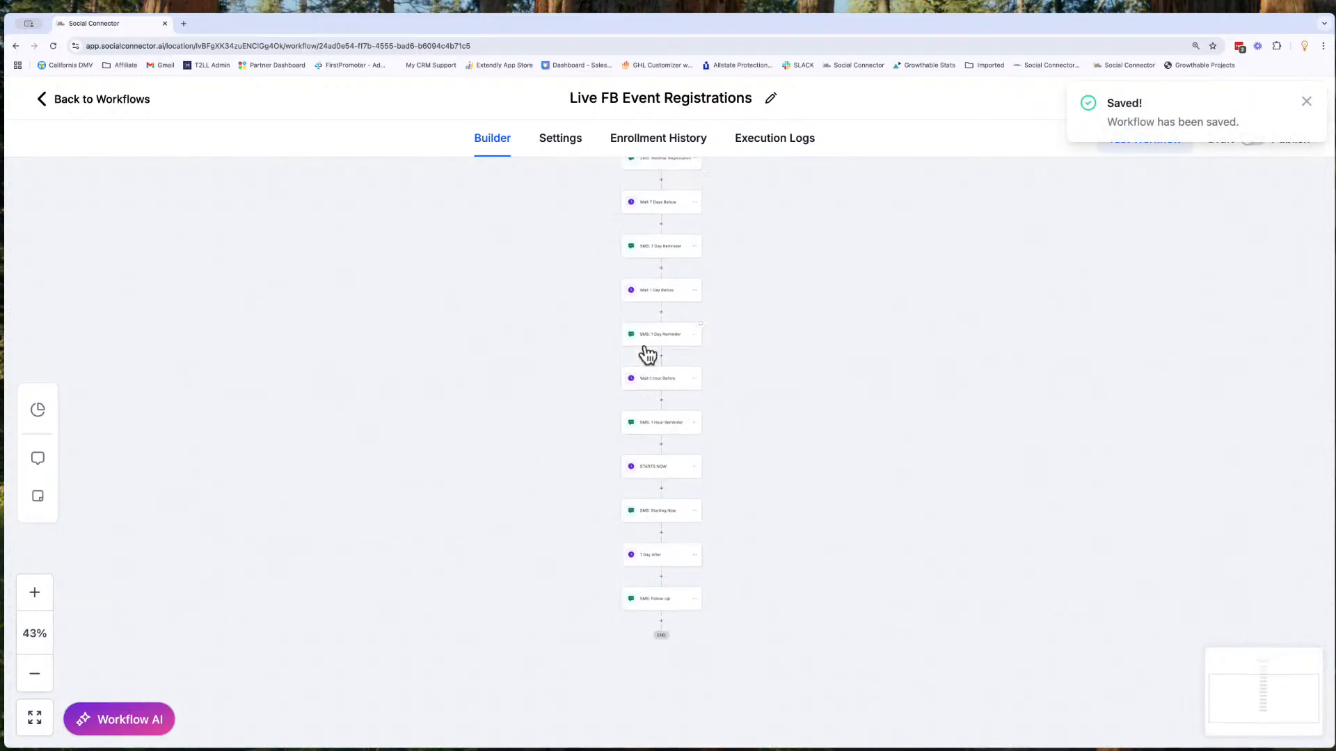
pyautogui.scroll(2, 812, 308)
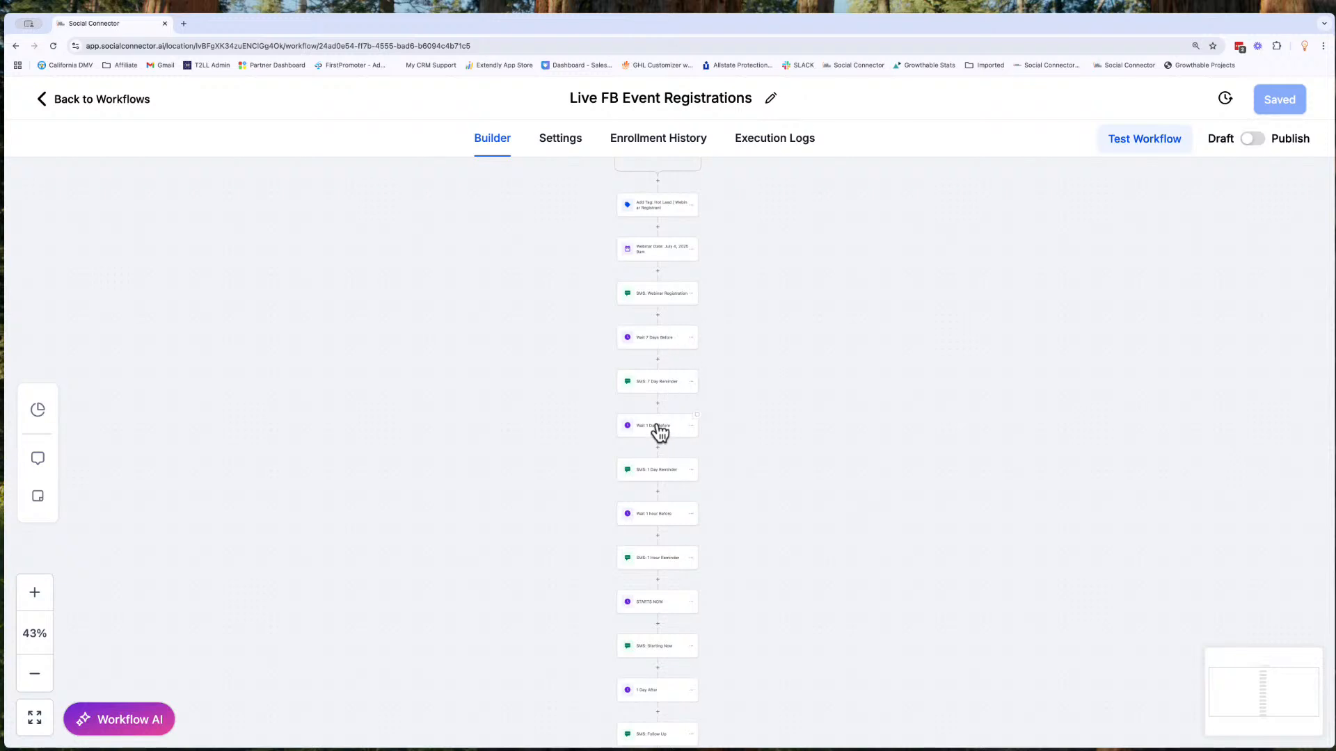
pyautogui.scroll(5, 660, 431)
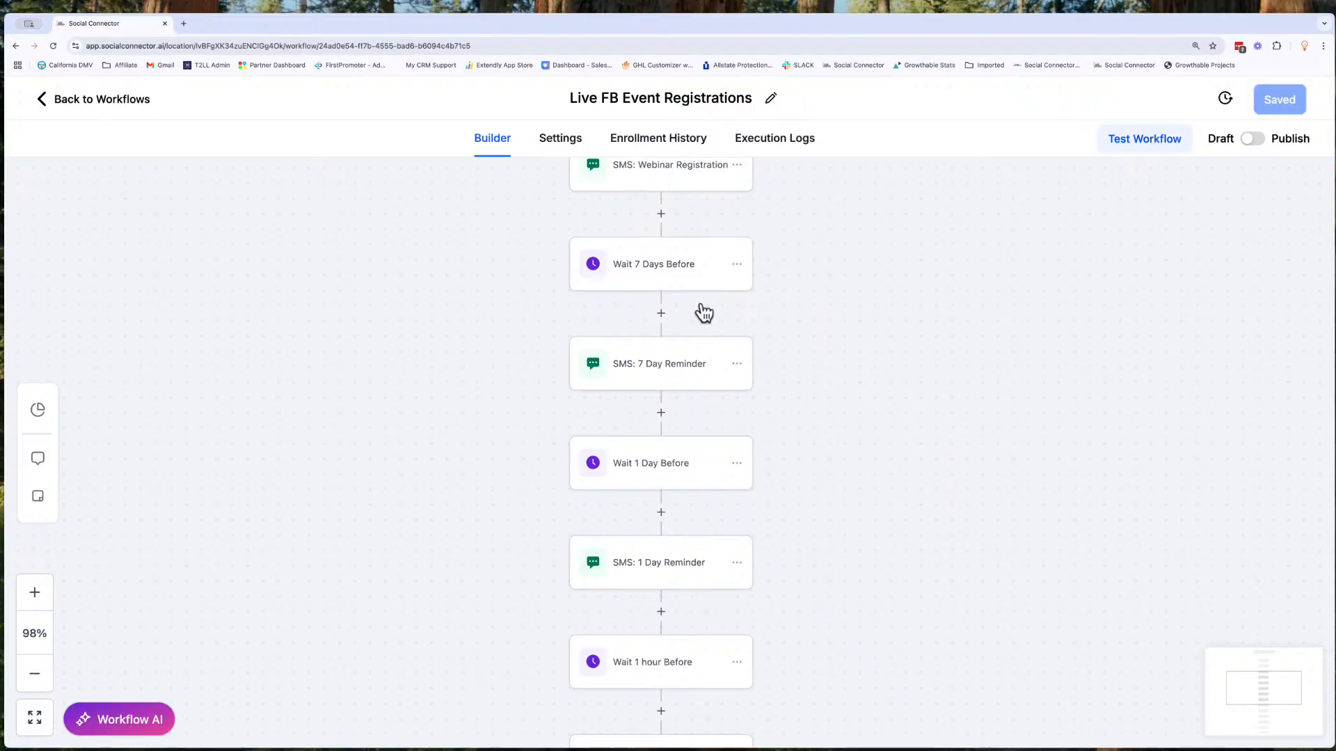
pyautogui.scroll(-4, 713, 405)
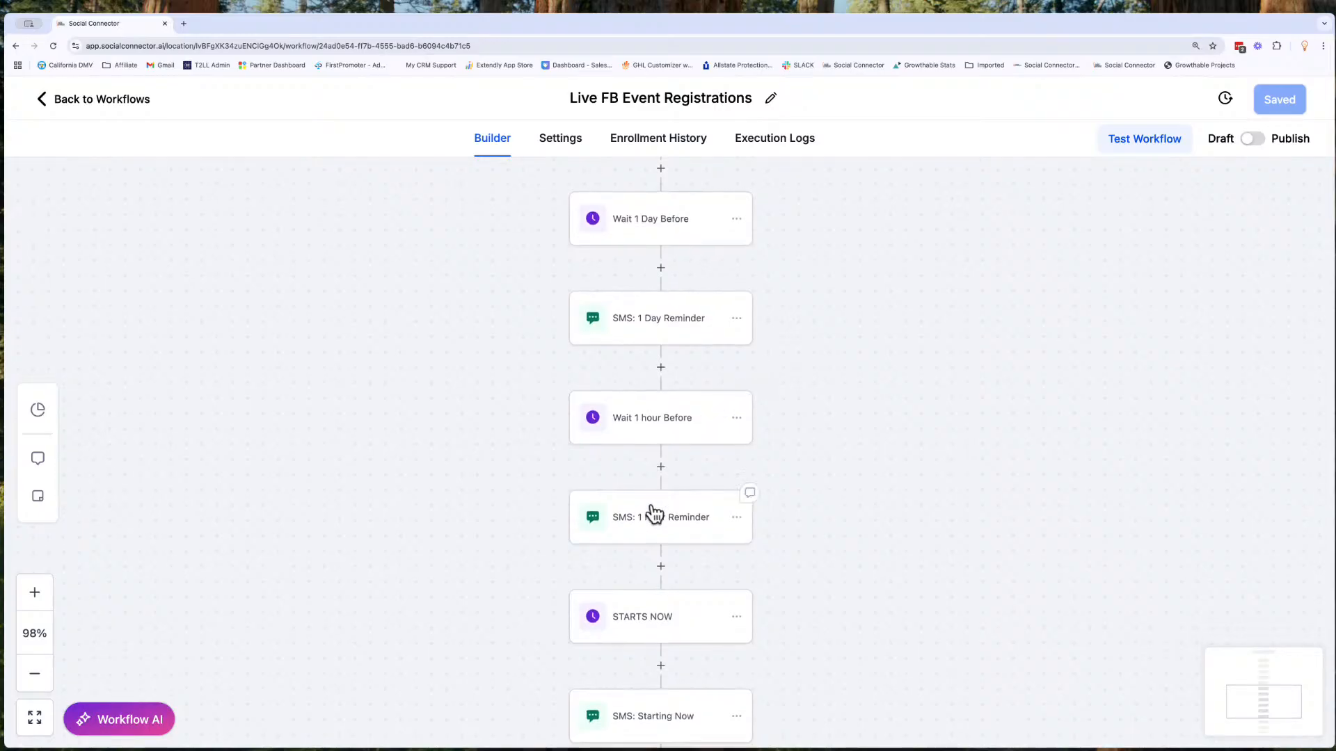
pyautogui.scroll(-4, 657, 612)
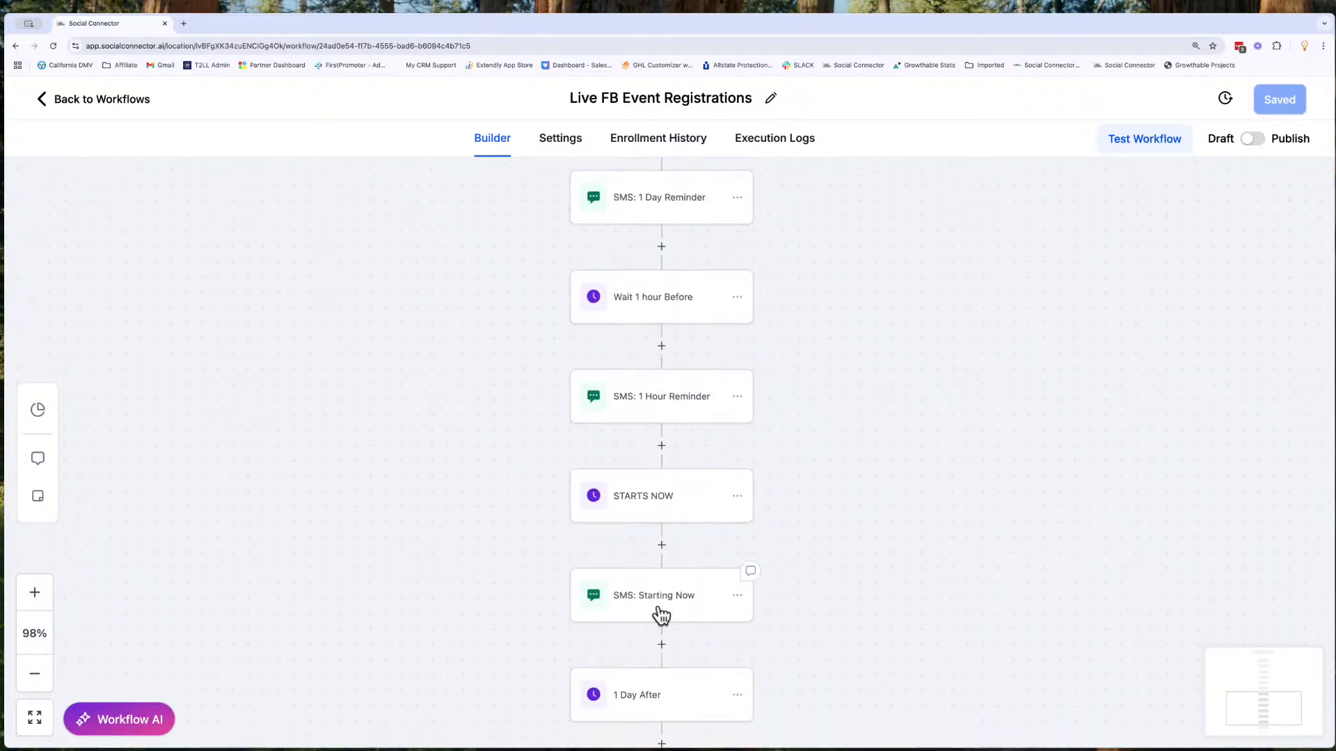
pyautogui.scroll(-1, 671, 640)
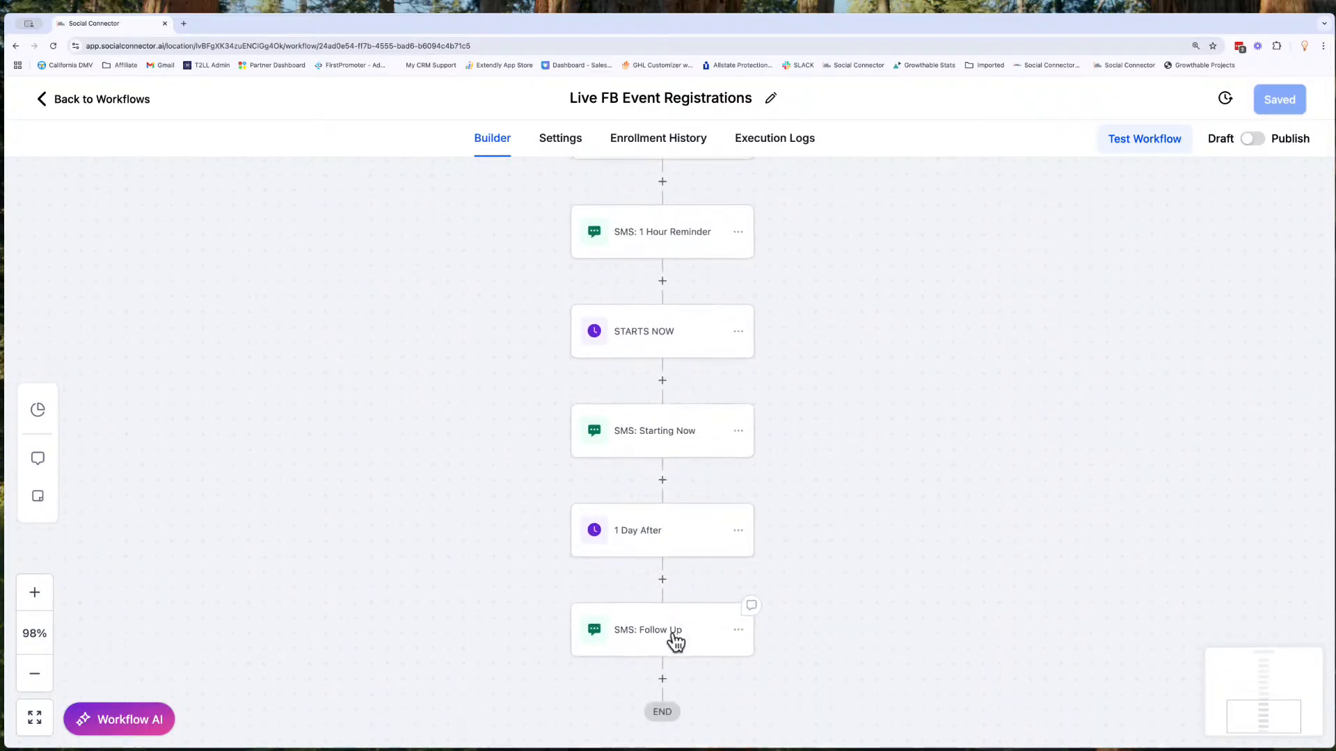
pyautogui.scroll(13, 674, 640)
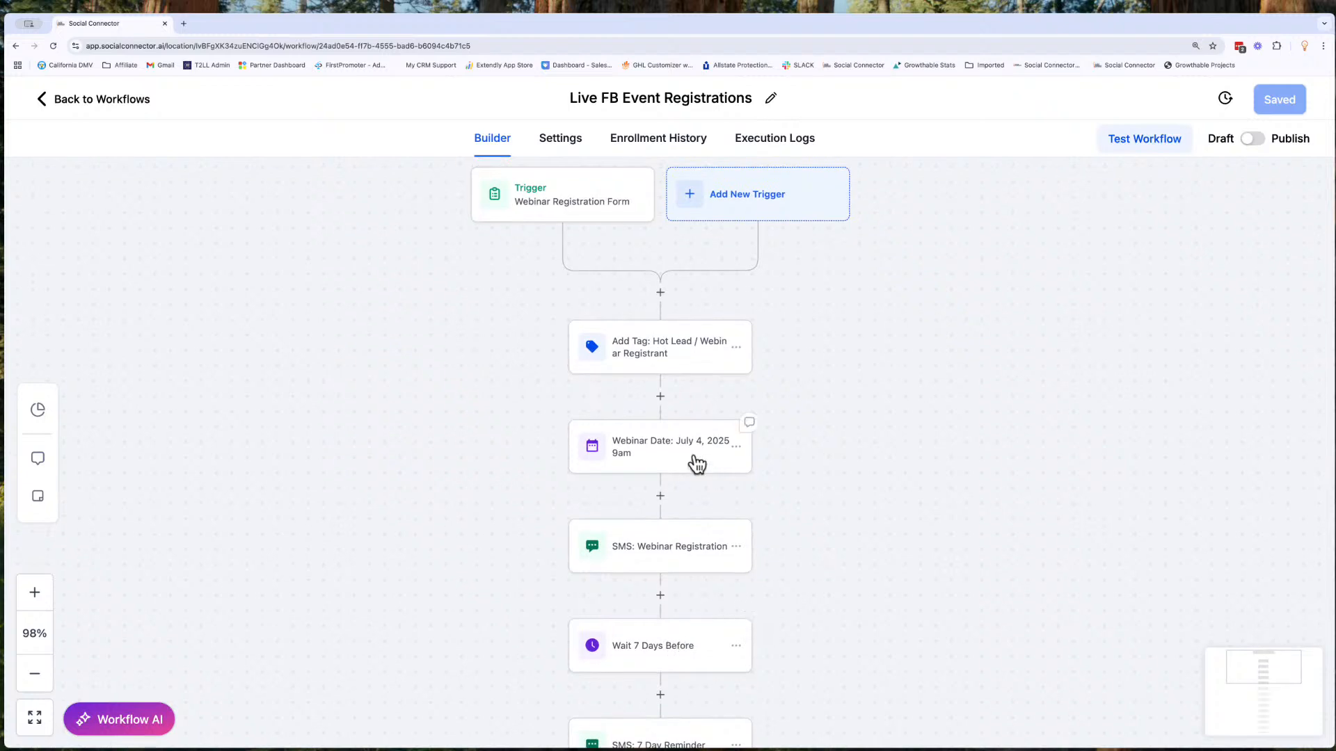